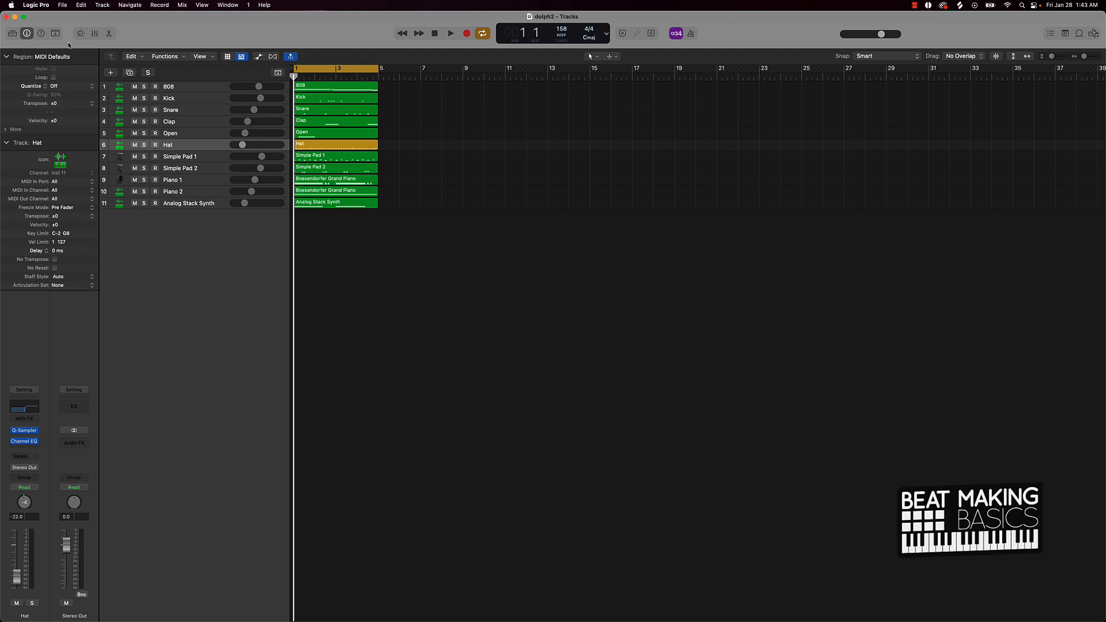
Hide the inspector and play the start of the four-bar loop.
click(27, 32)
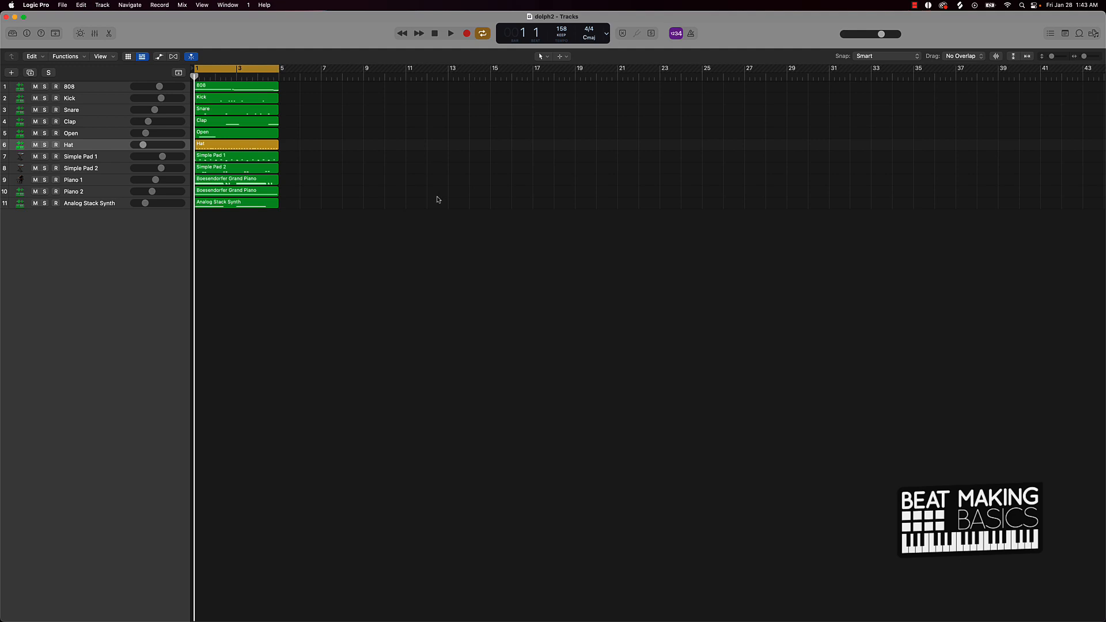
key(space)
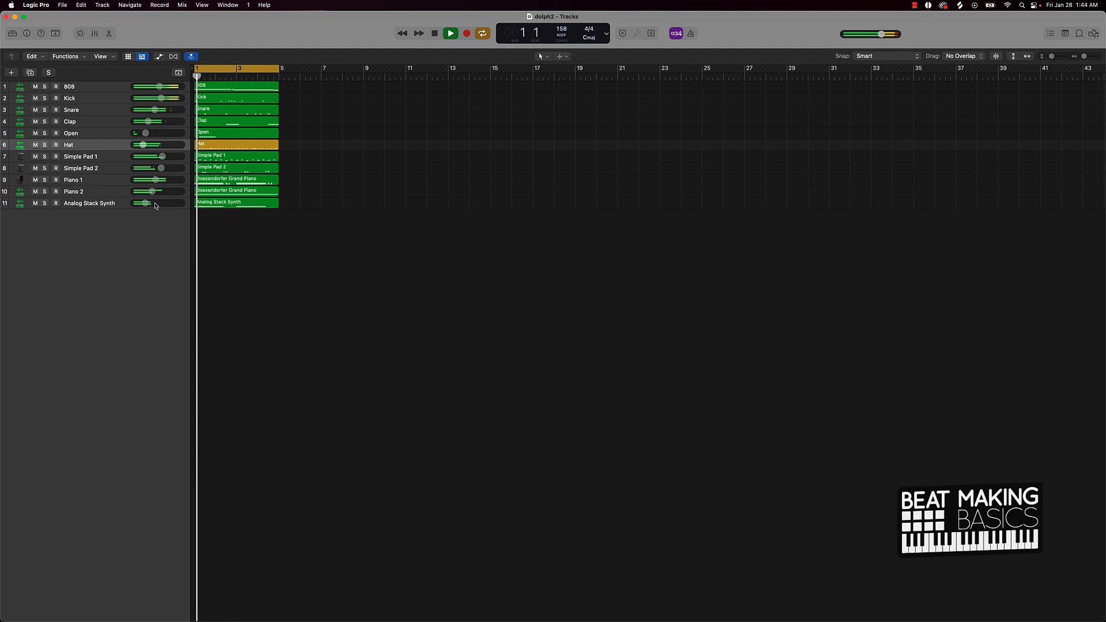
key(space)
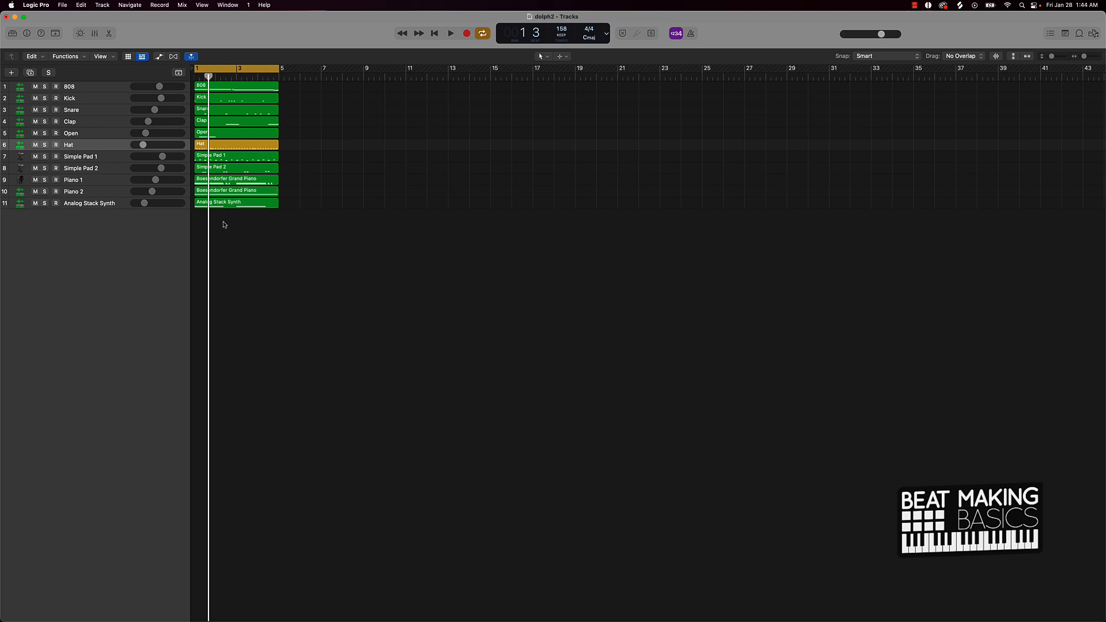
Copy all regions of the four-bar loop at bar 1 to bar 13.
drag(224, 225, 223, 74)
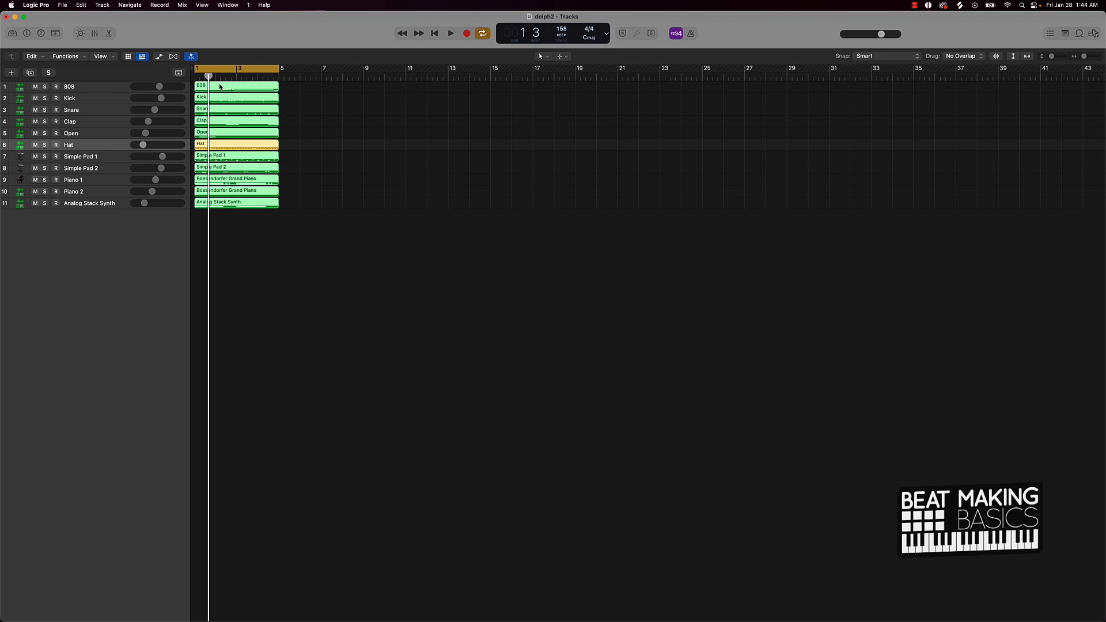
drag(216, 87, 471, 90)
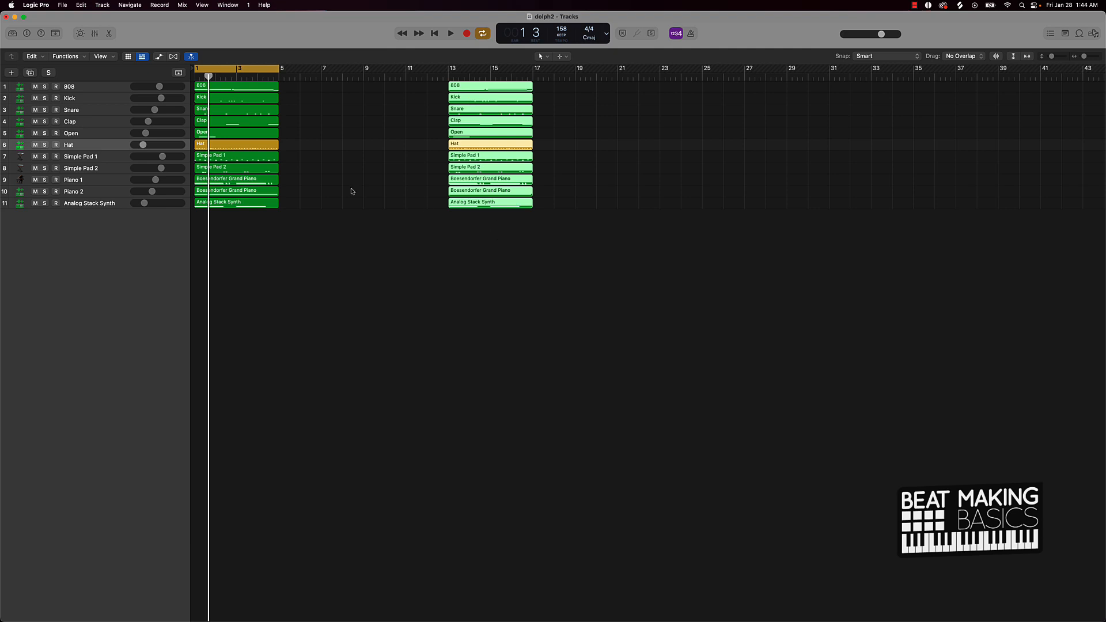
Show the toolbar and colour all the copied regions at bar 13 purple with the Color palette.
click(59, 34)
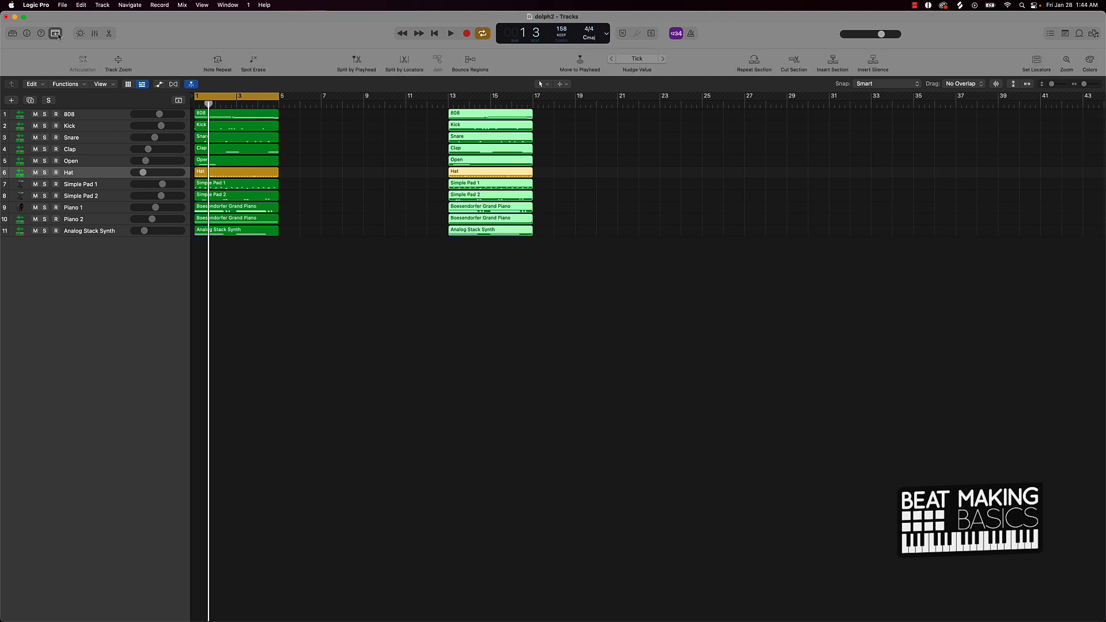
click(56, 34)
click(55, 35)
click(55, 35)
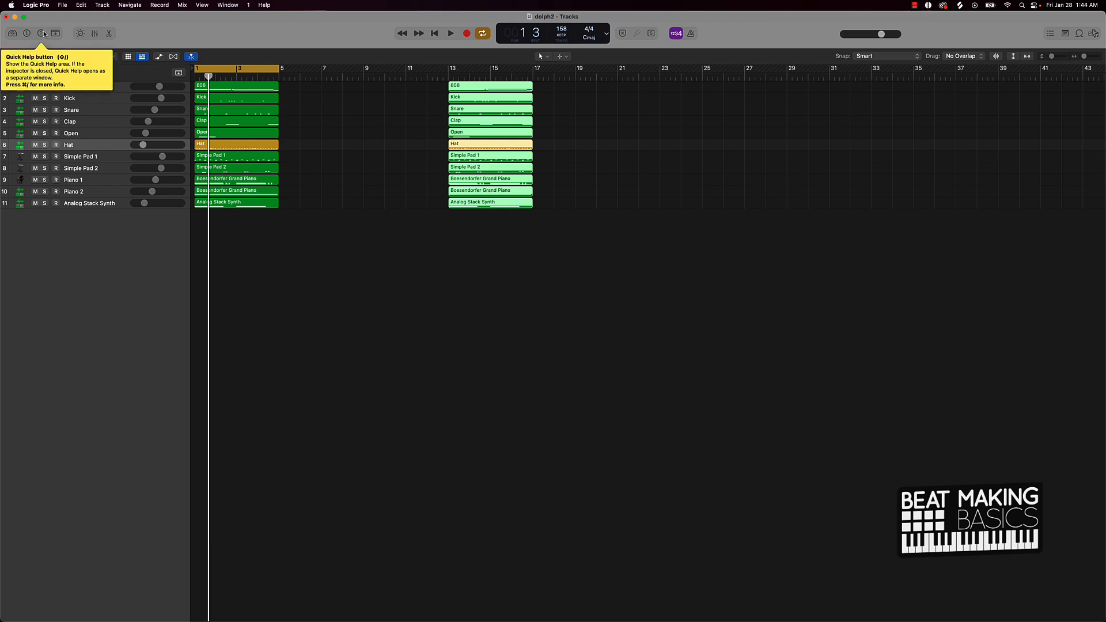
click(56, 33)
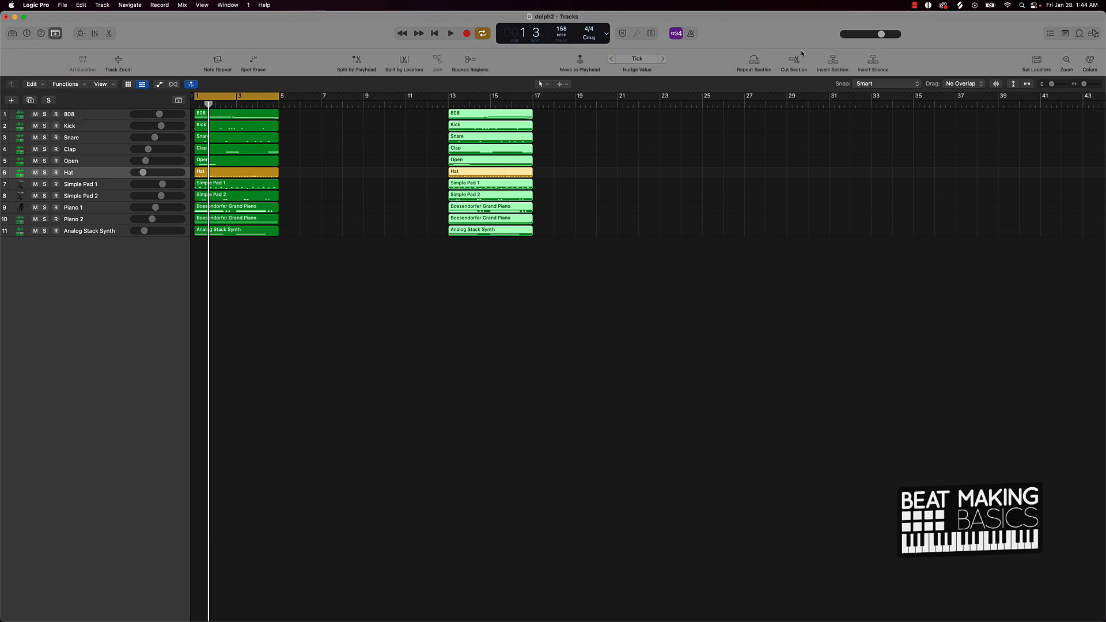
click(1091, 61)
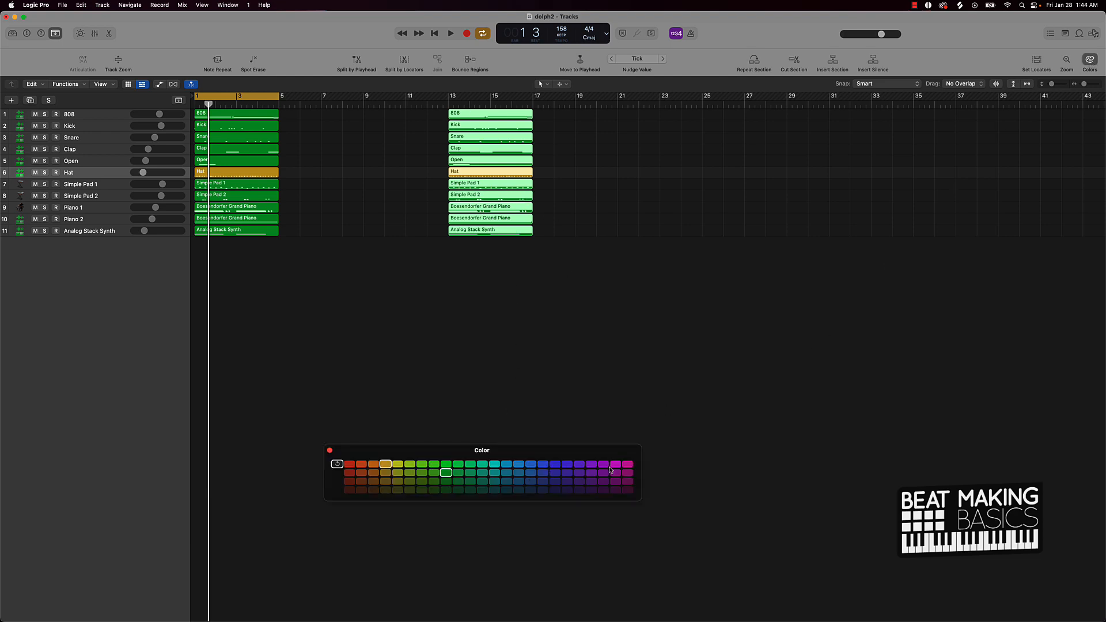
click(580, 467)
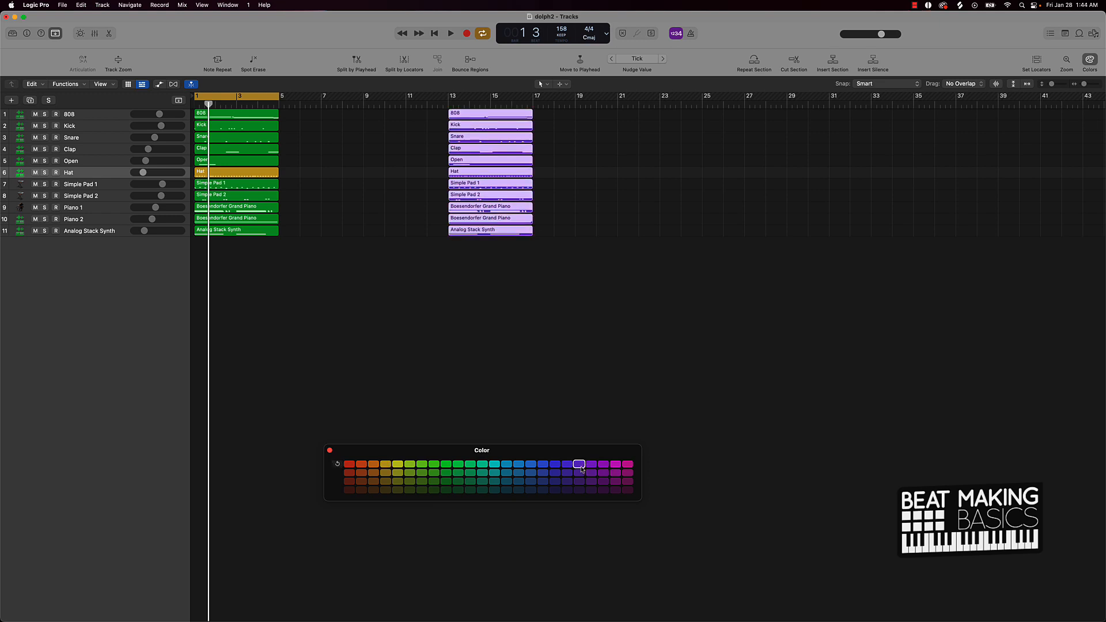
click(493, 349)
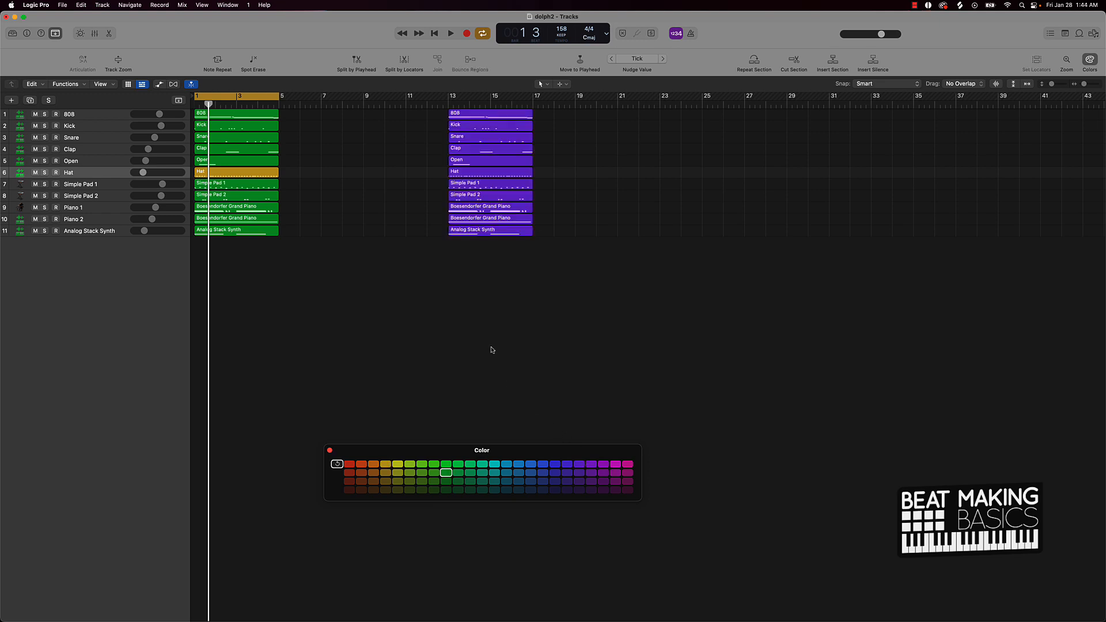
click(330, 451)
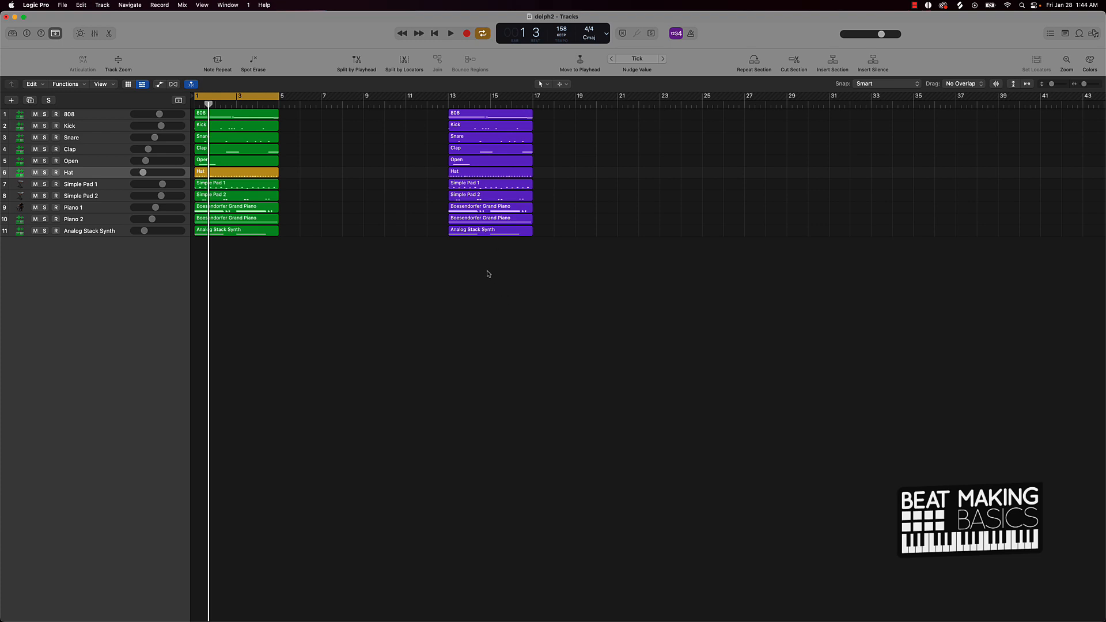
Hide the toolbar above the tracks and leave no regions selected.
drag(489, 274, 491, 97)
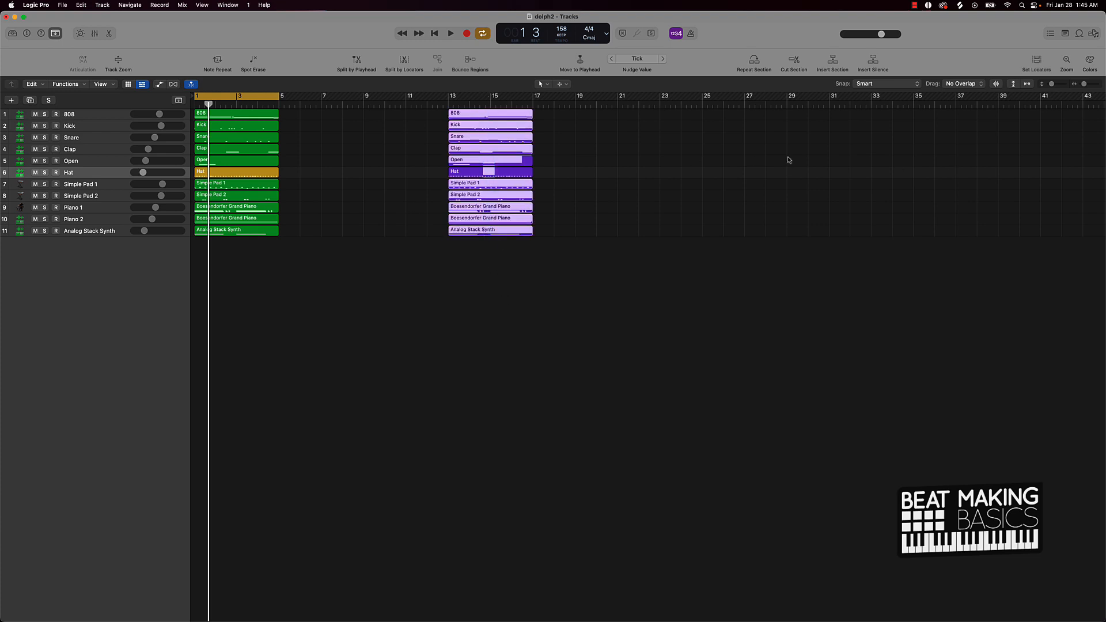
click(55, 33)
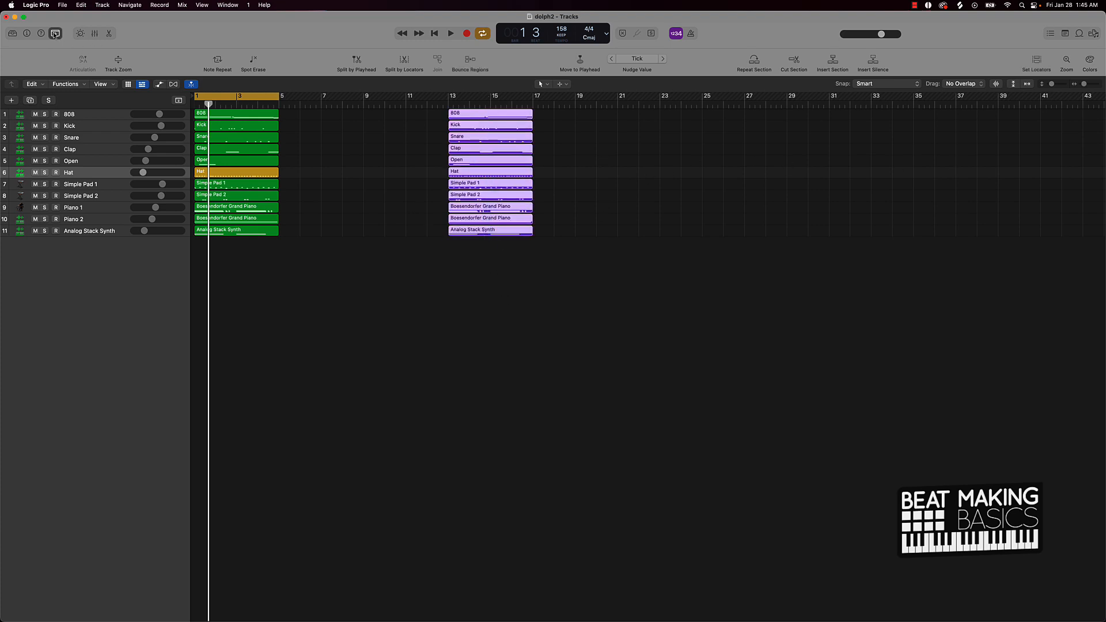
click(352, 262)
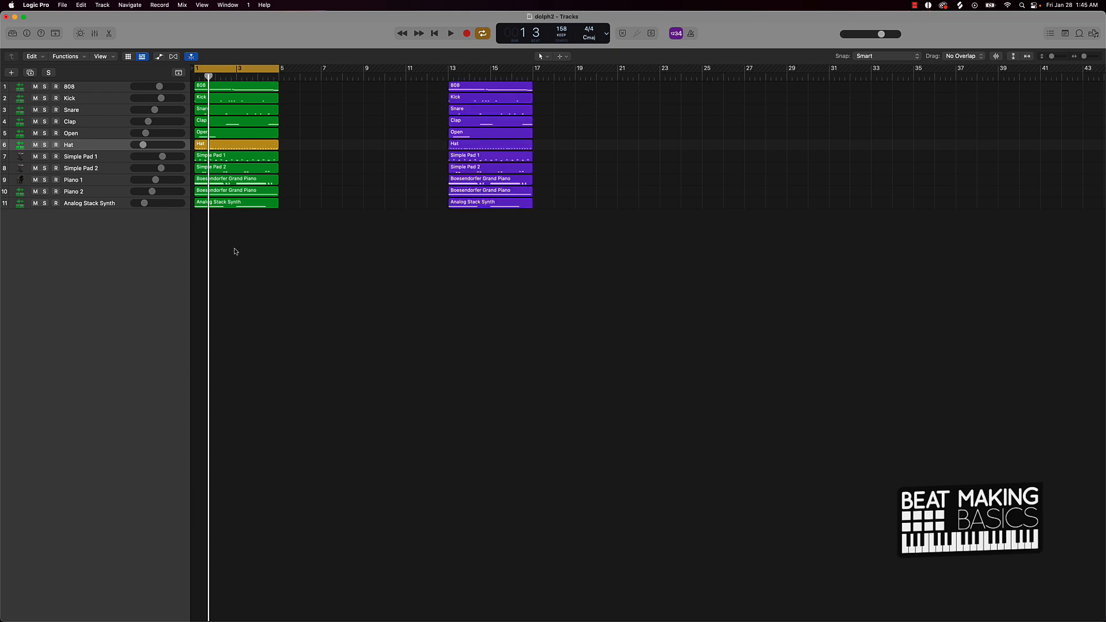
Copy the original loop's regions to bars 17 and 21, and set the cycle range to bars 17–25.
drag(236, 252, 643, 92)
drag(449, 70, 703, 78)
drag(450, 70, 533, 73)
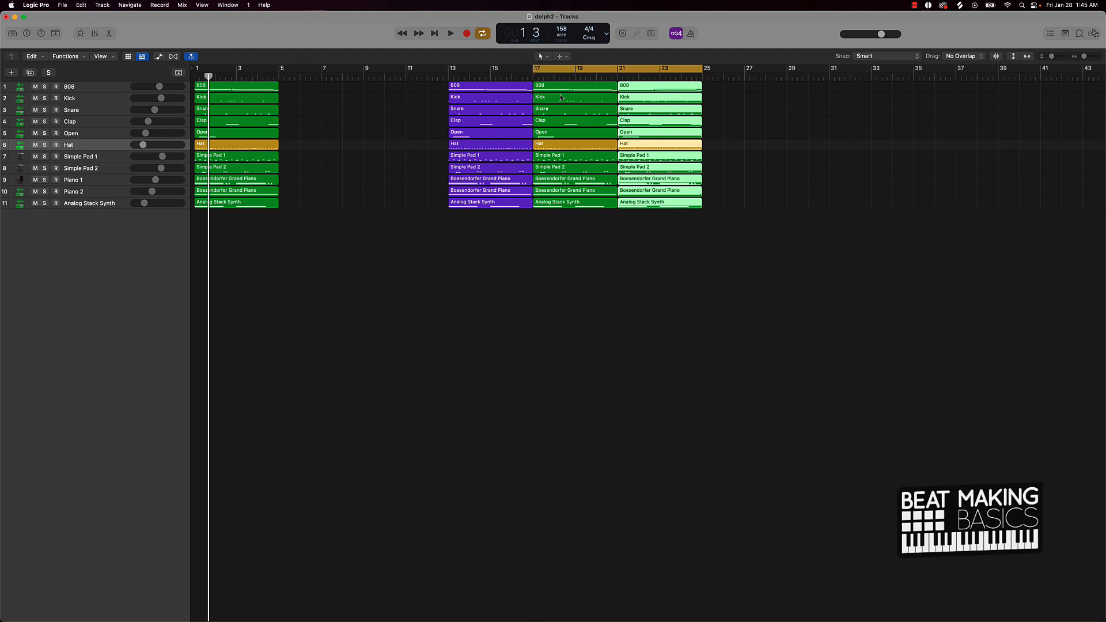
click(477, 222)
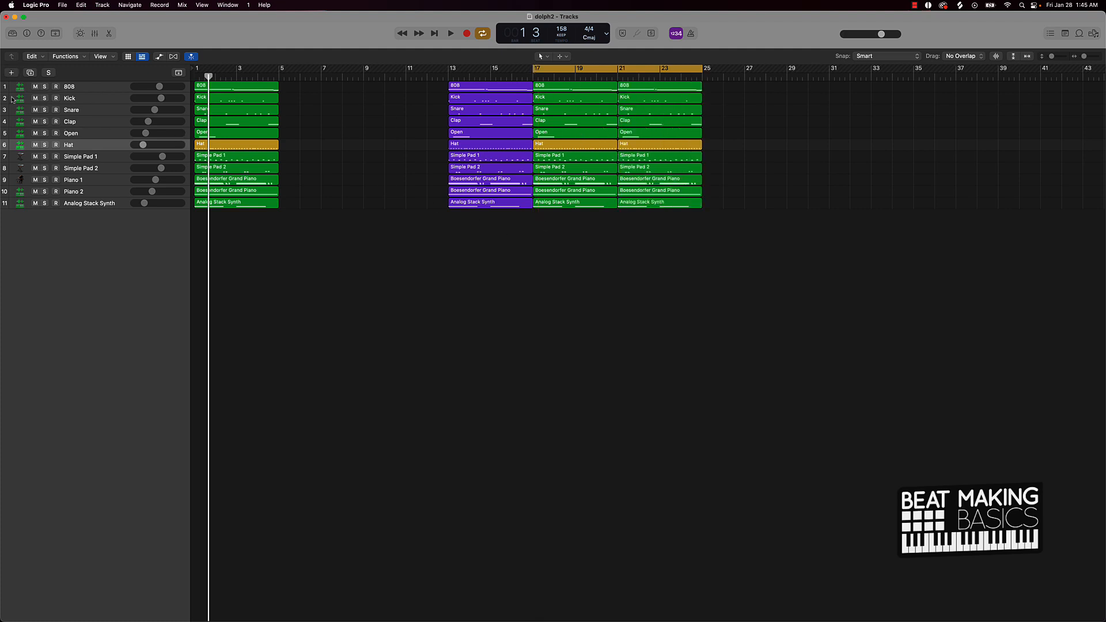
Toggle the mute of the Kick region at bar 17 several times and leave the region muted.
click(568, 103)
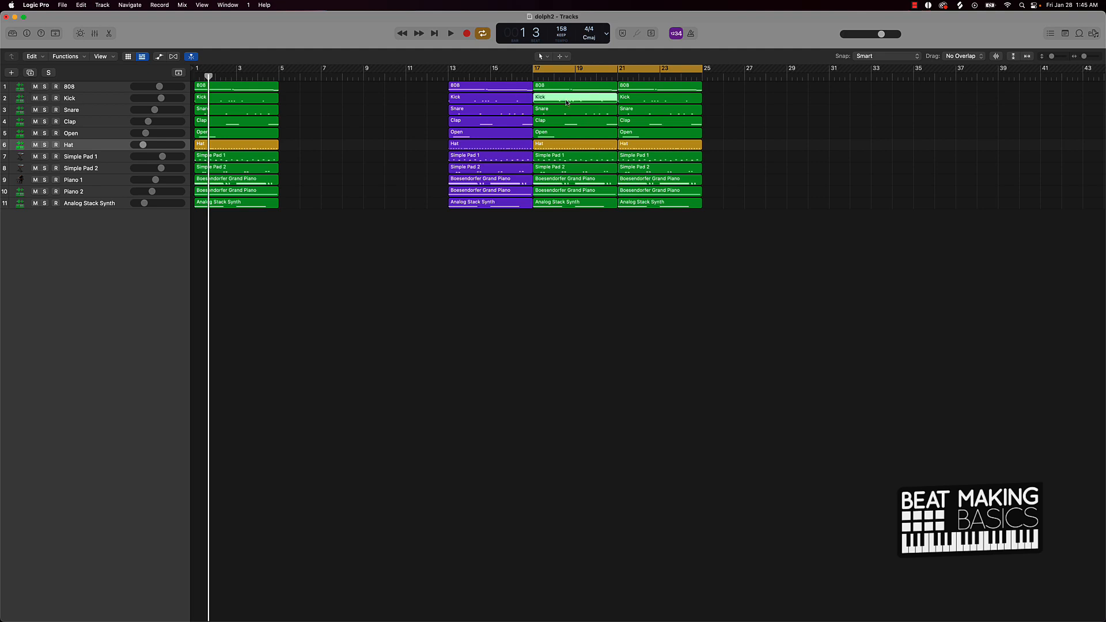
key(ctrl+m)
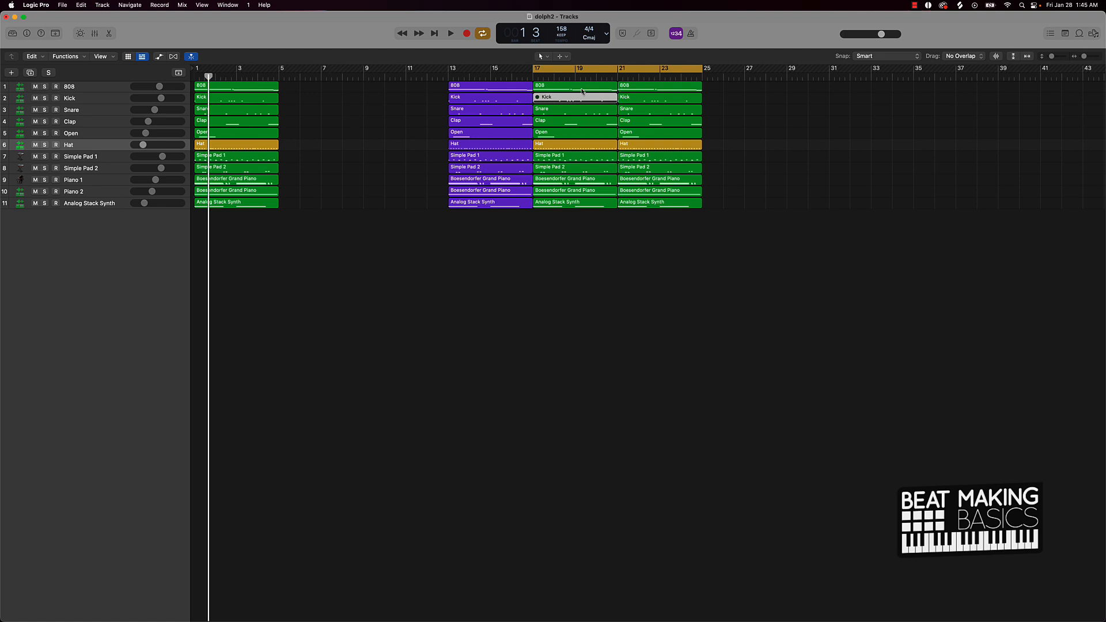
key(ctrl+m)
key(ctrl+m)
key(ctrl+m)
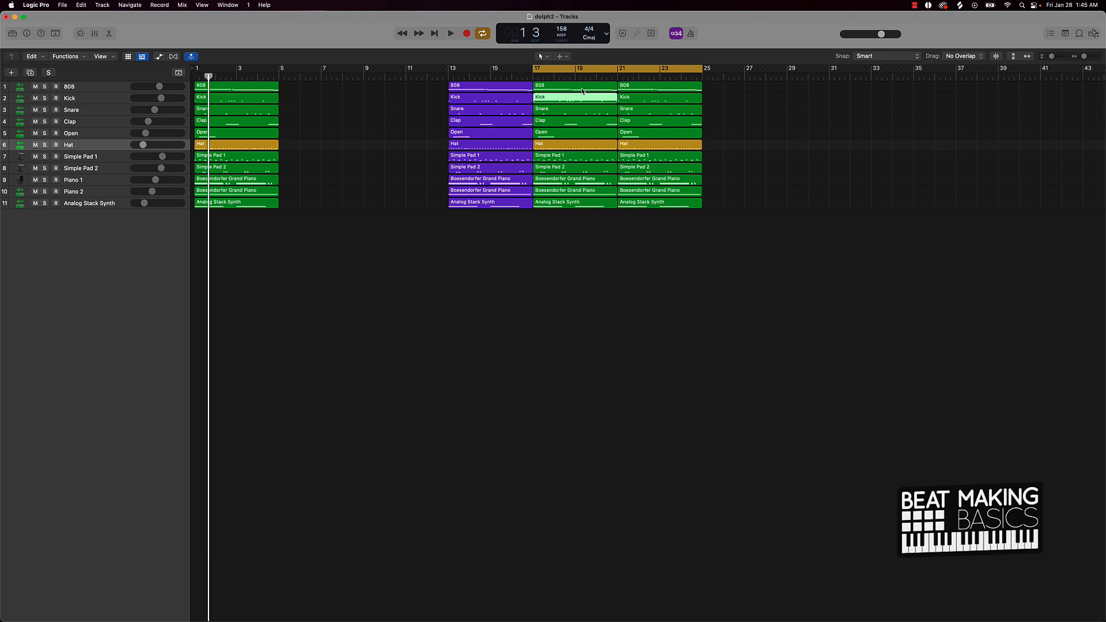
key(ctrl+m)
key(ctrl+m)
key(ctrl+m)
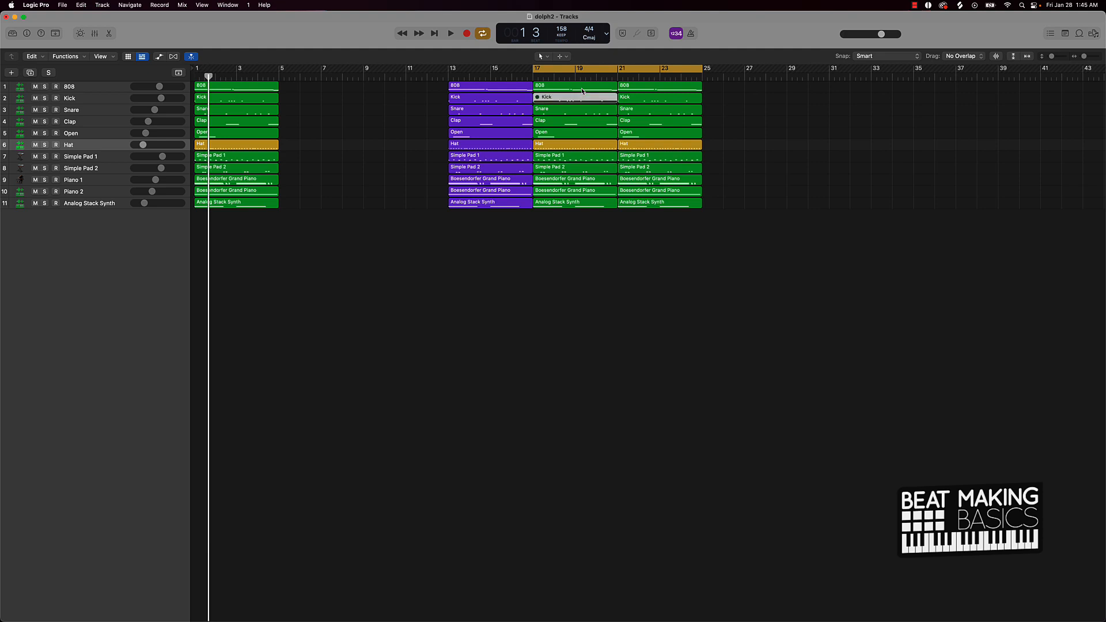
key(ctrl+m)
key(ctrl+m)
Delete the Kick region at bar 17 and undo the deletion.
click(568, 246)
click(585, 98)
key(Delete)
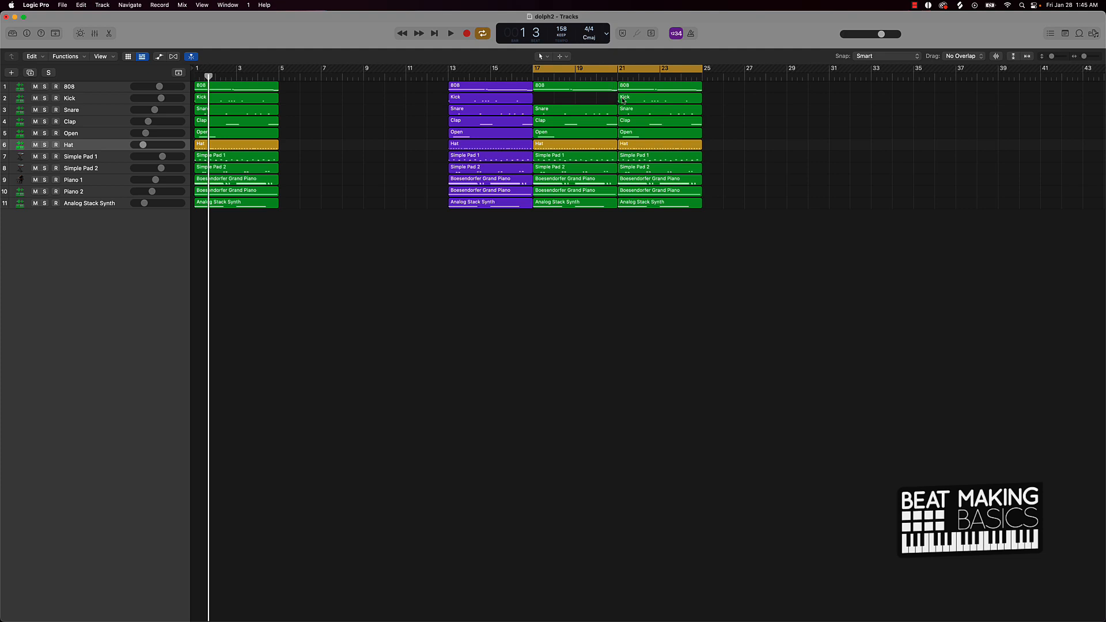
key(super+z)
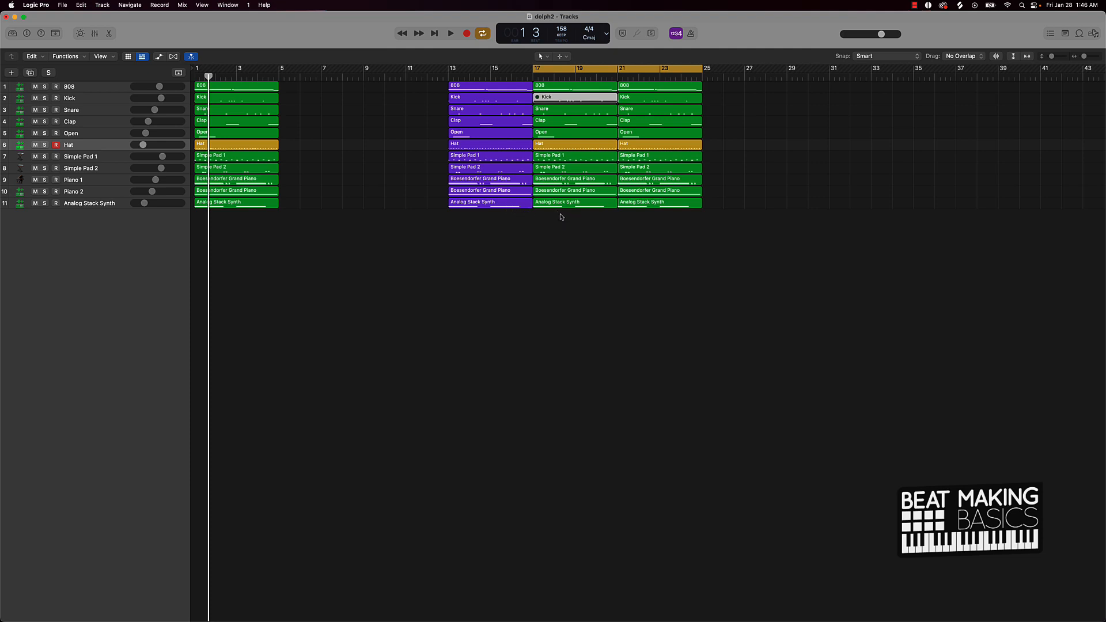
Mute the Analog Stack Synth regions at bars 17 and 21 and the Piano 2 track's region at bar 17.
drag(559, 213, 662, 209)
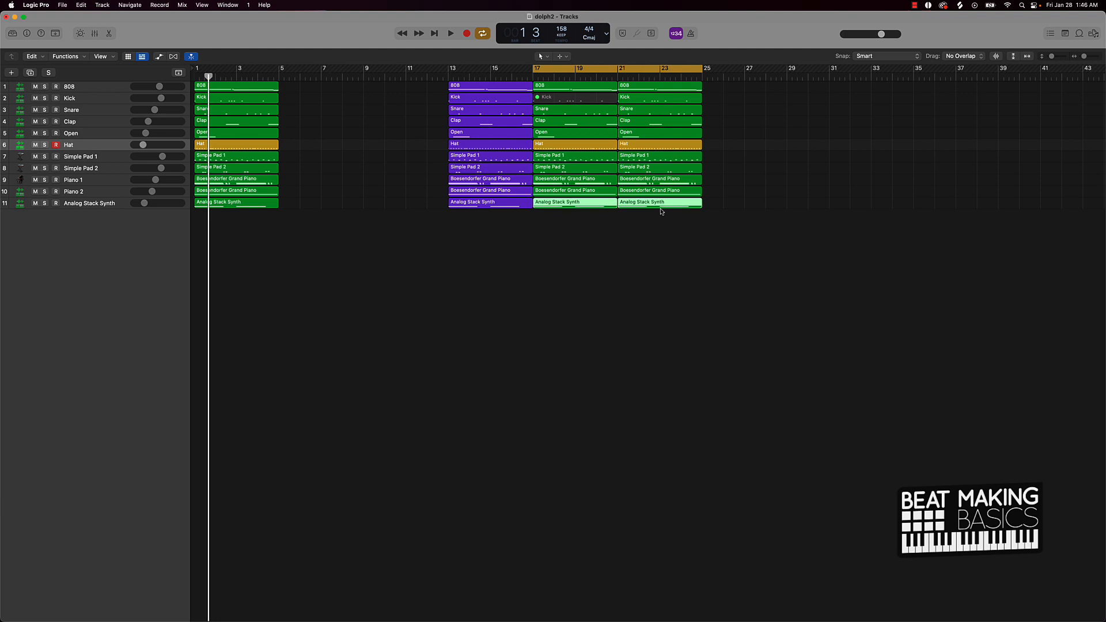
key(ctrl+m)
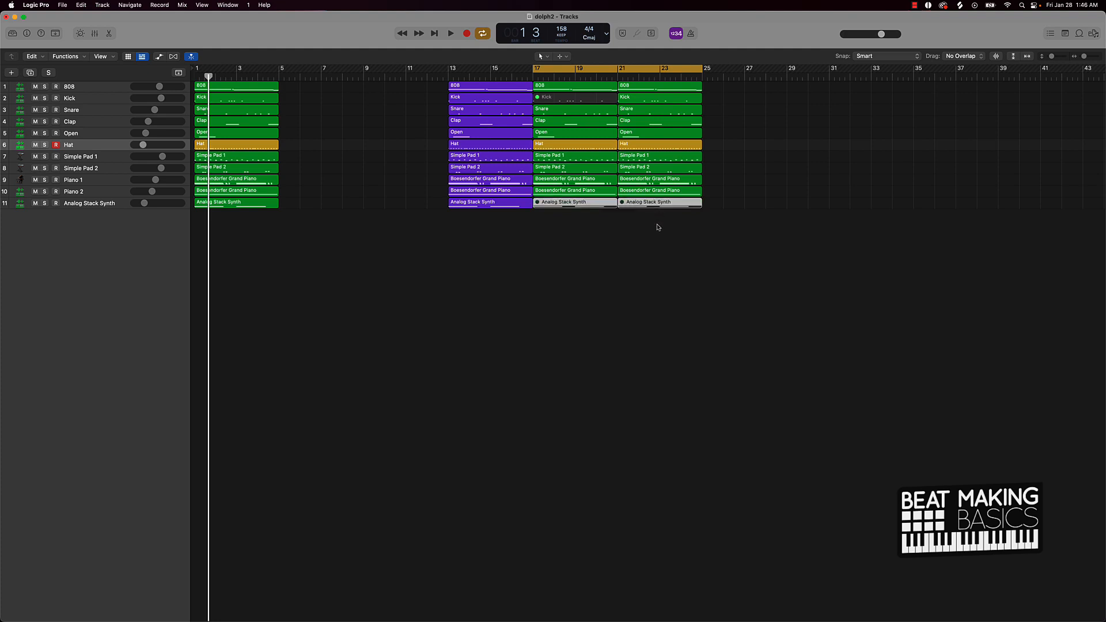
click(611, 229)
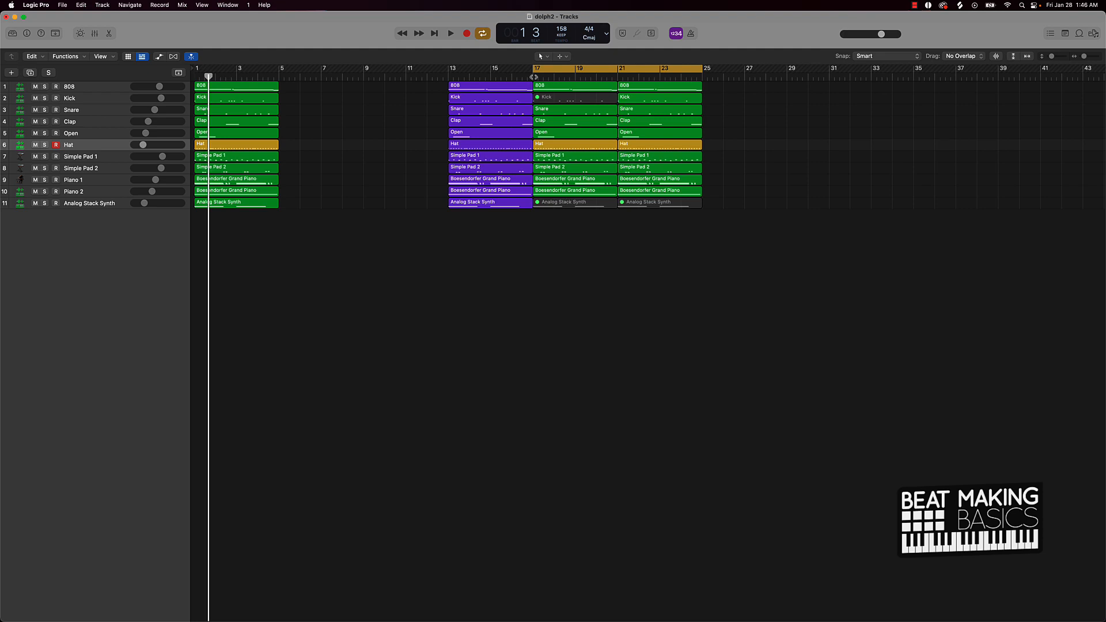
click(564, 195)
key(ctrl+m)
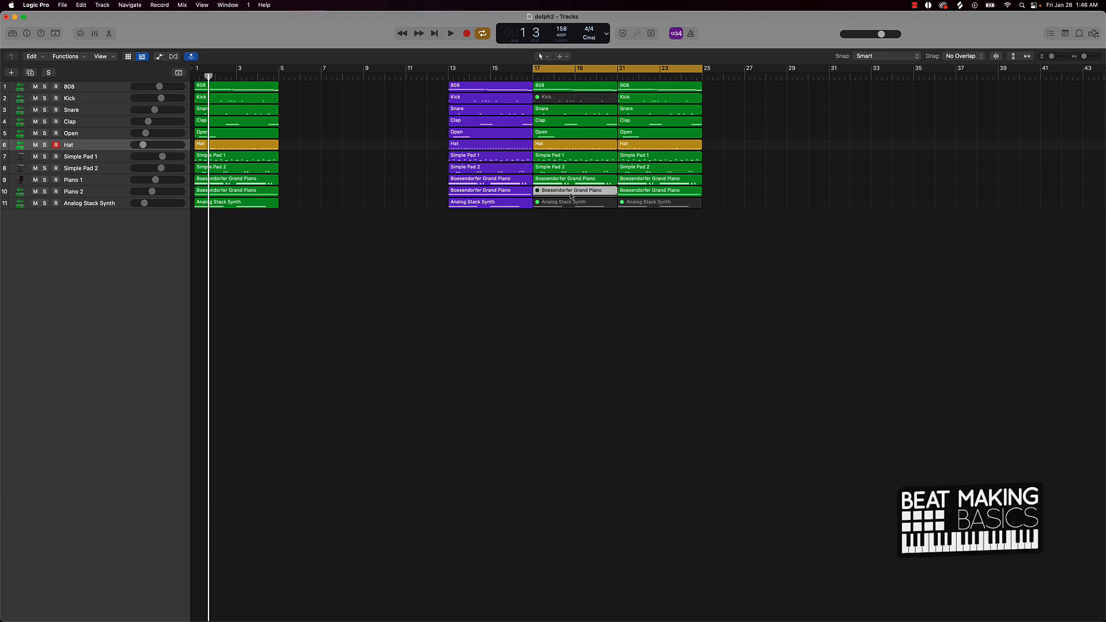
Rename all regions in the arrangement after their tracks.
key(super+a)
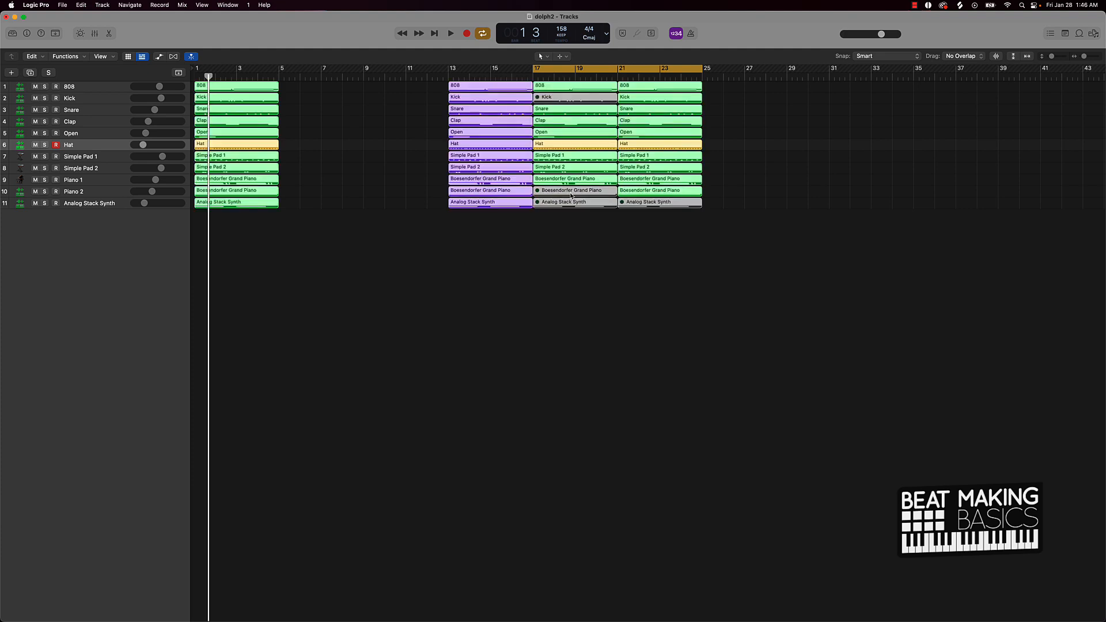
key(alt+shift+n)
click(594, 242)
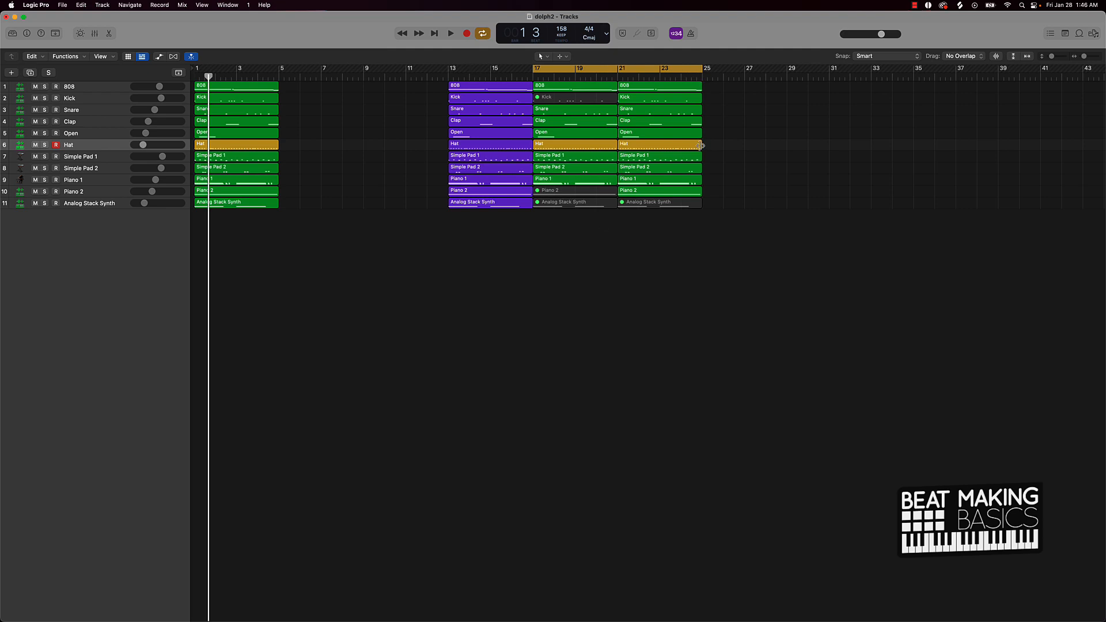
Shorten the Hat region at bar 21 so it ends about one beat before bar 25.
drag(701, 146, 695, 146)
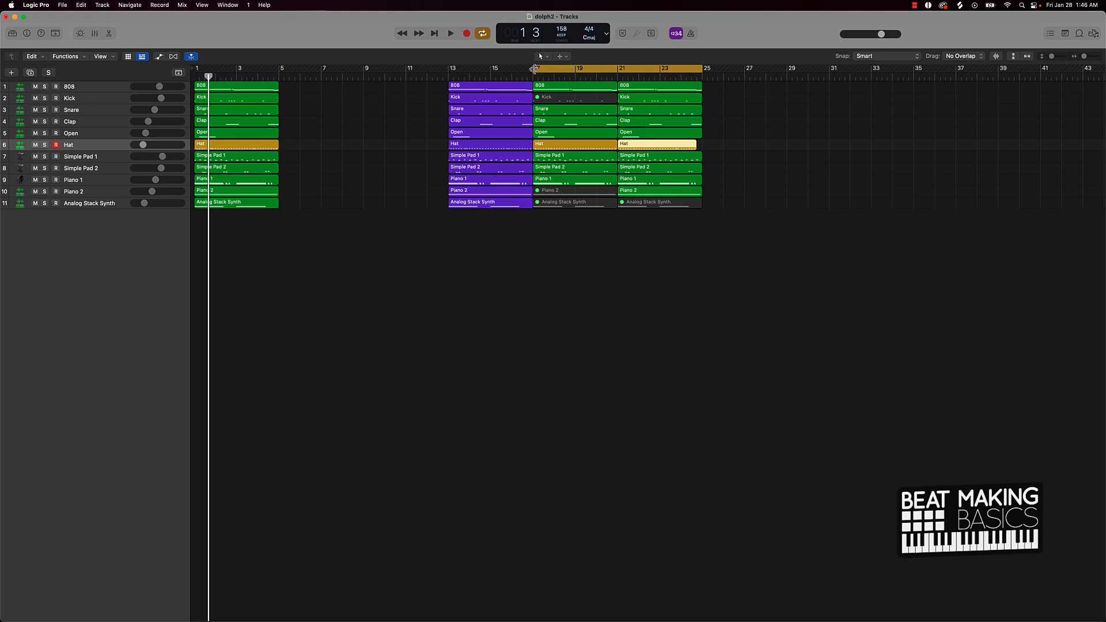
Extend the cycle start to about two beats before bar 17, and mute the Simple Pad 2 track while playing the section.
drag(533, 70, 524, 71)
key(space)
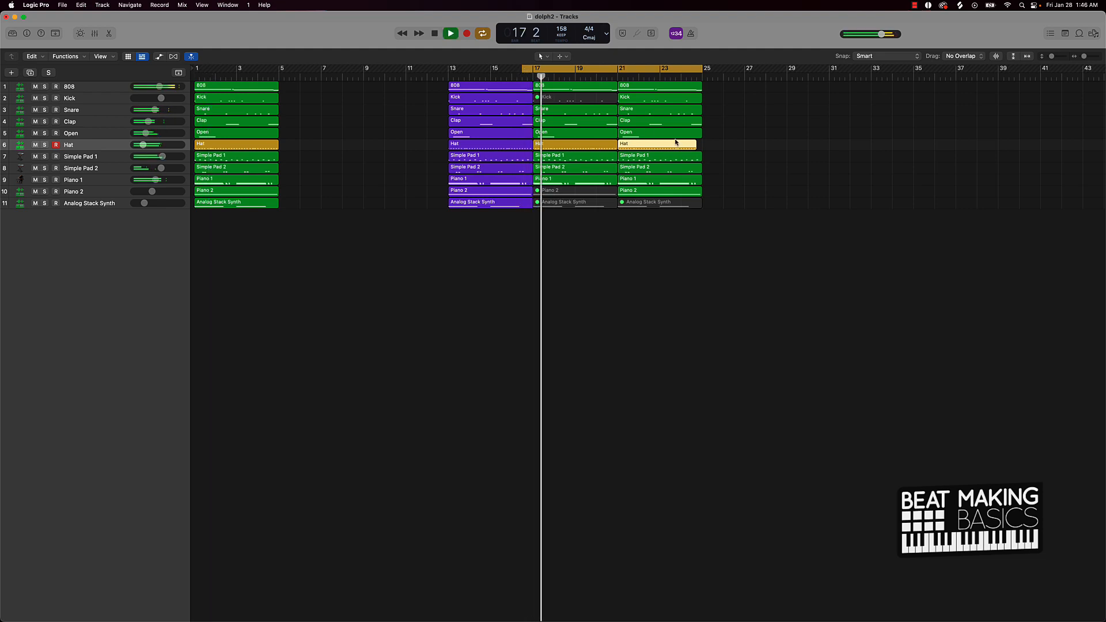
click(35, 168)
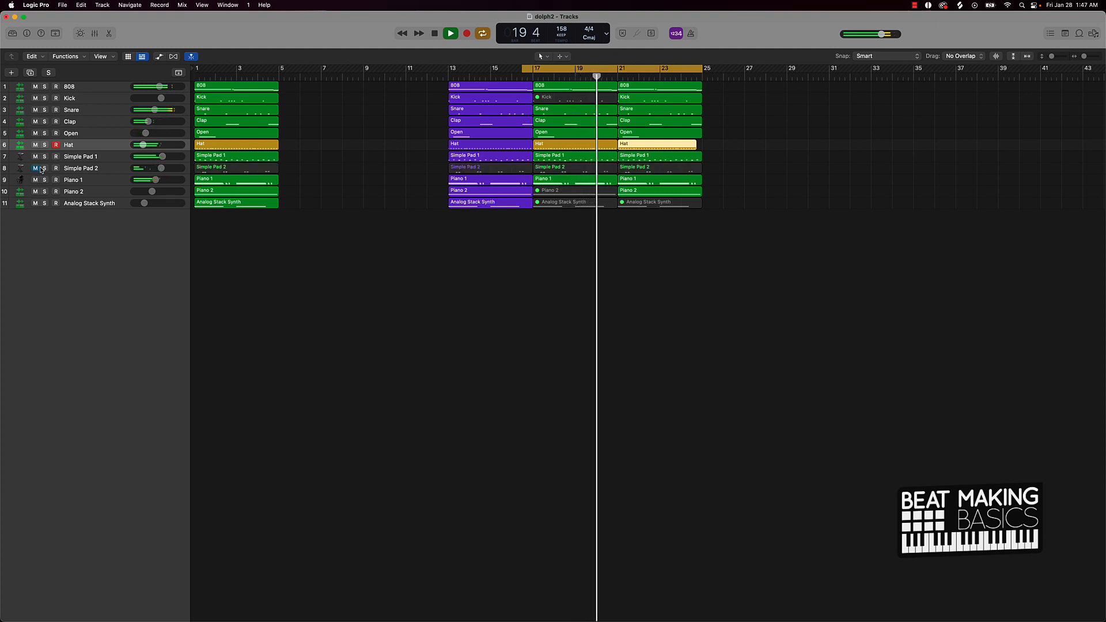
key(space)
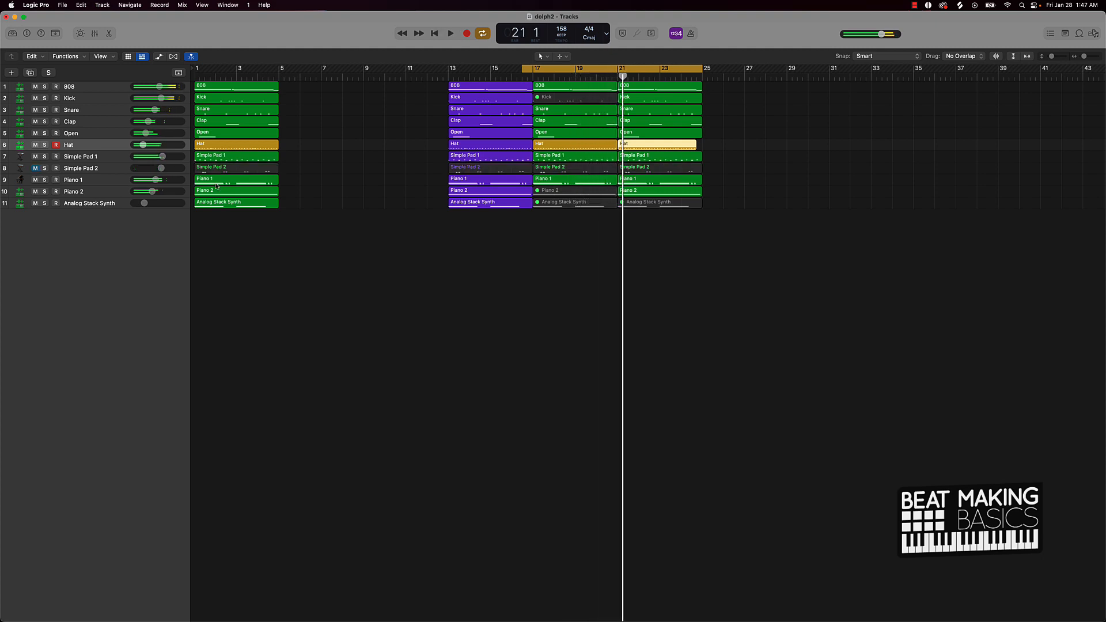
Move all regions of the block at bar 21 to bar 29.
click(684, 269)
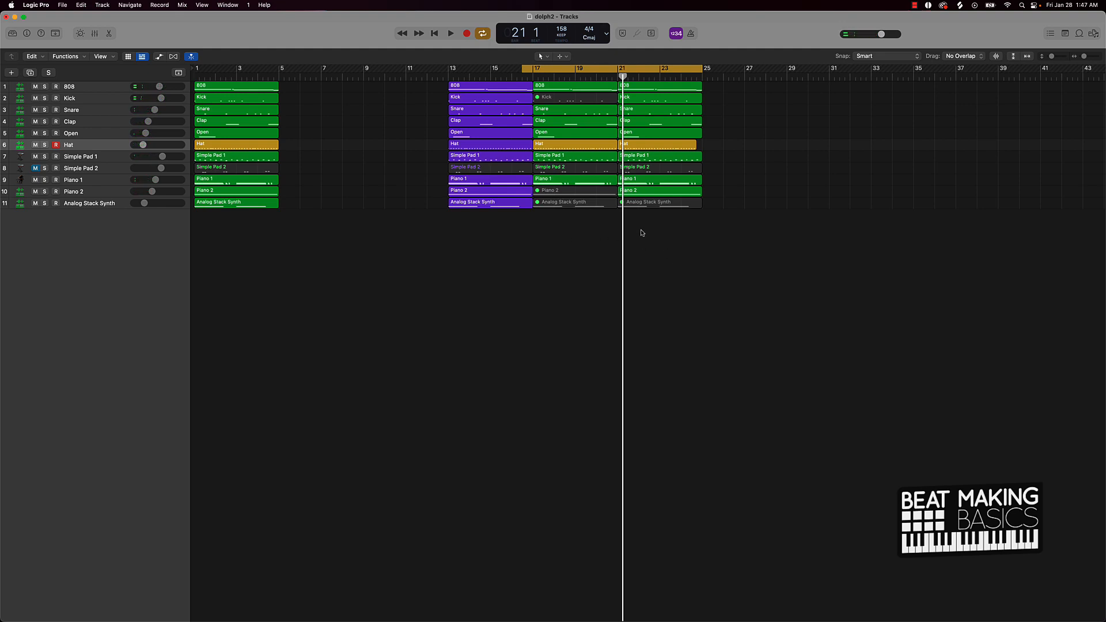
drag(641, 231, 801, 95)
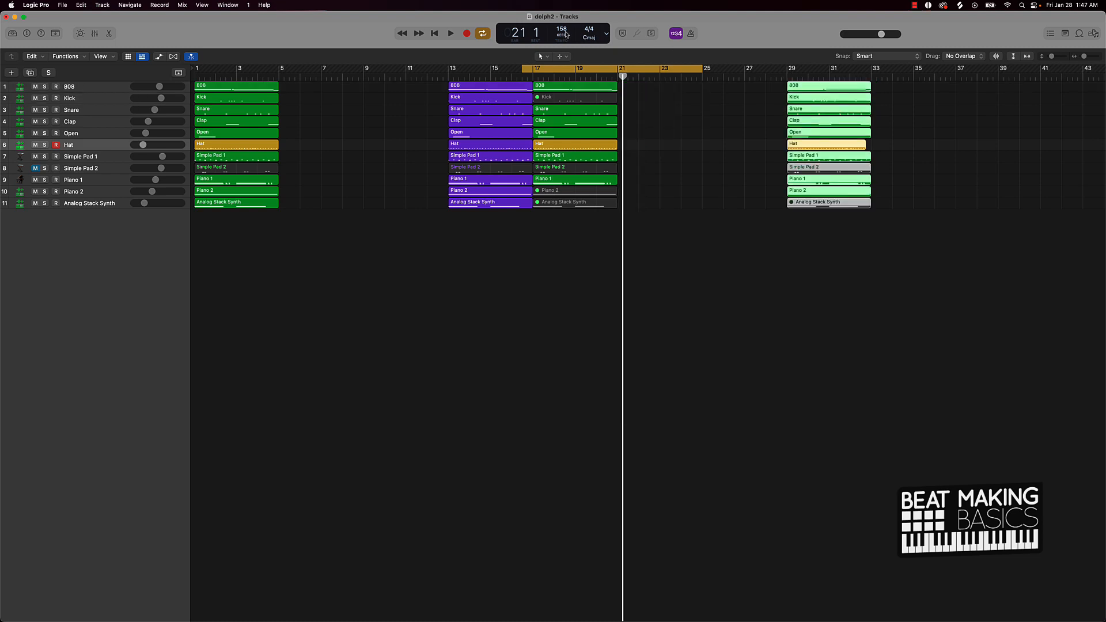
Copy the block at bar 17 to bars 21 and 25, and the purple block at bar 13 to bar 9.
drag(637, 86, 714, 194)
drag(474, 235, 395, 90)
click(484, 252)
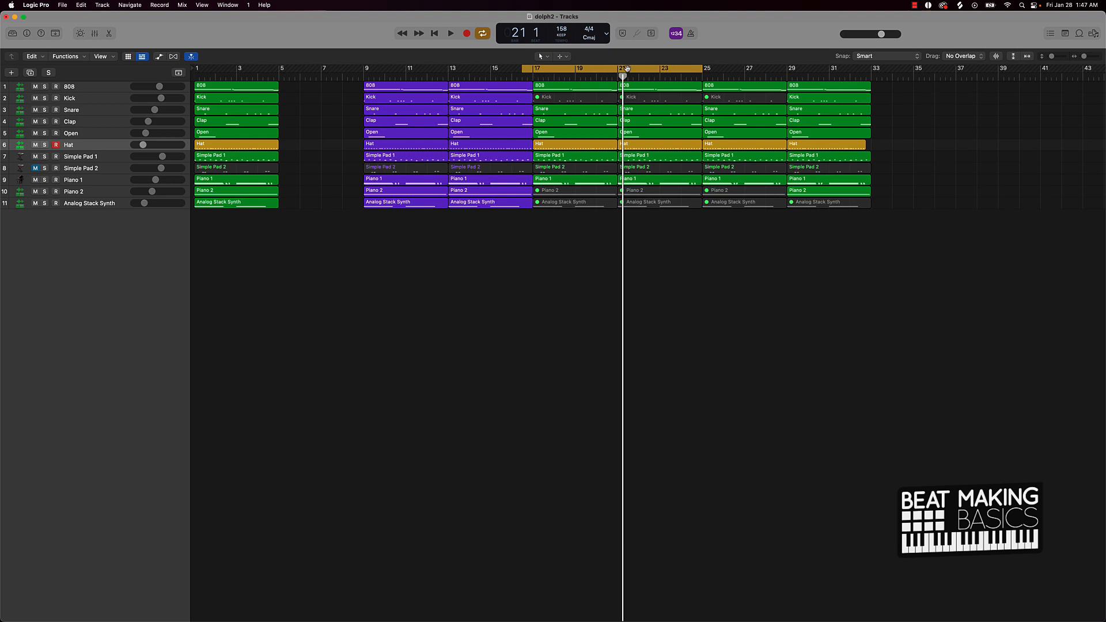
Turn off cycling and play from just before bar 17, trying Piano 1 muted and unmuting the Simple Pad 2 track.
click(614, 70)
click(528, 77)
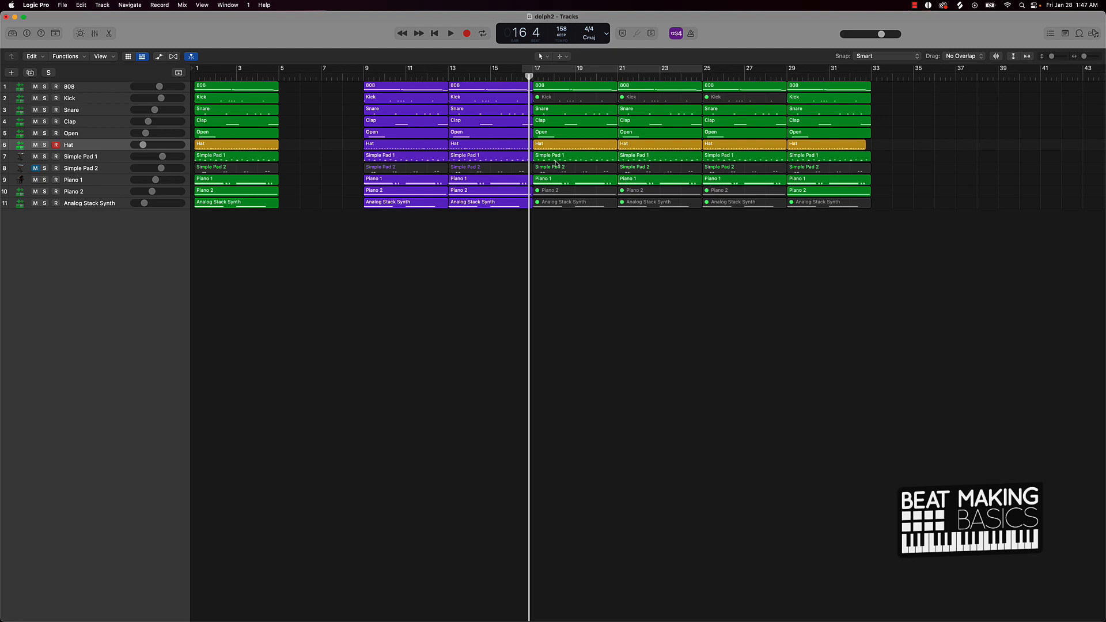
key(space)
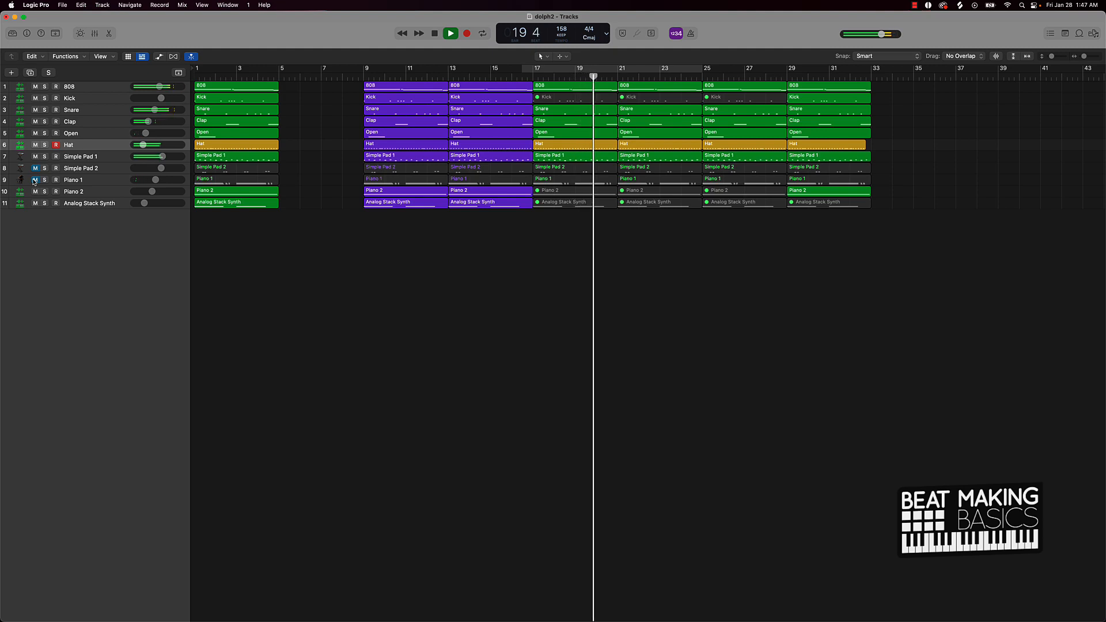
click(35, 168)
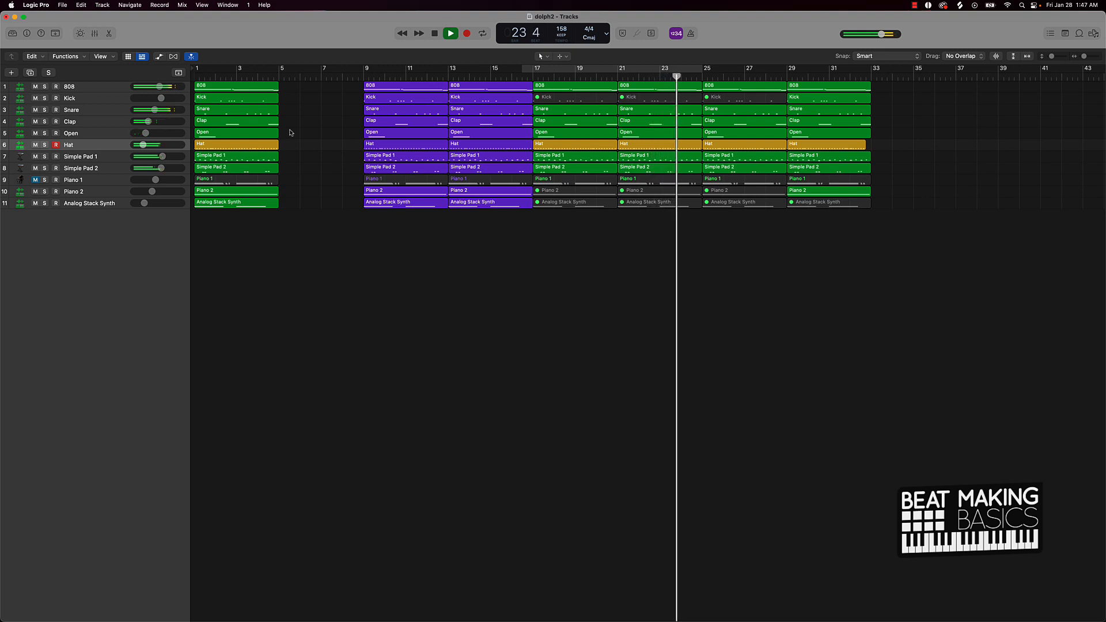
click(35, 180)
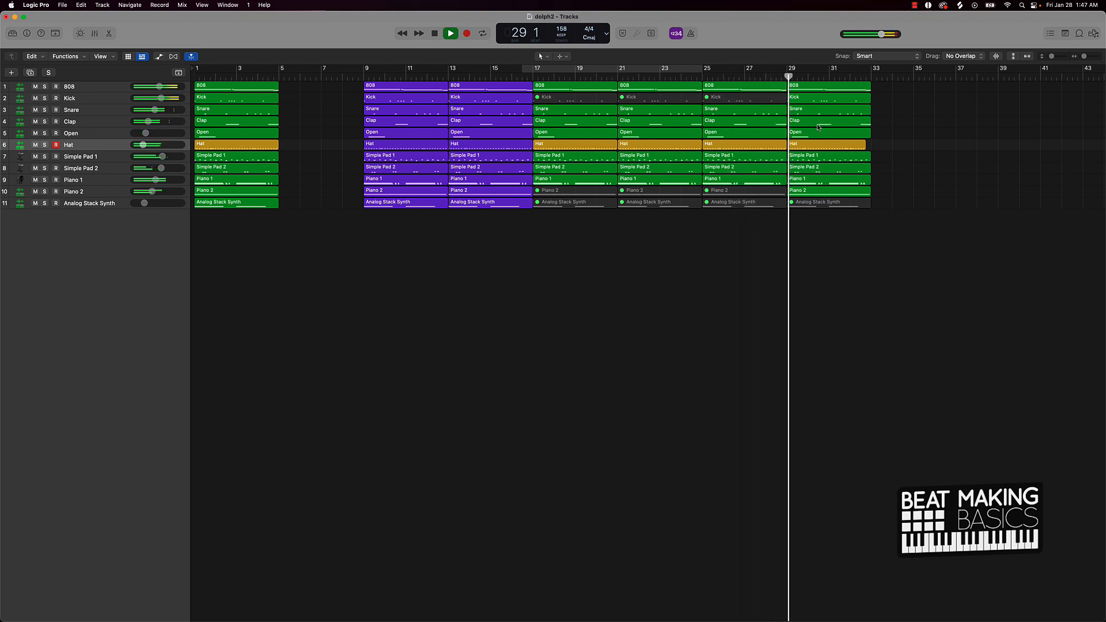
key(space)
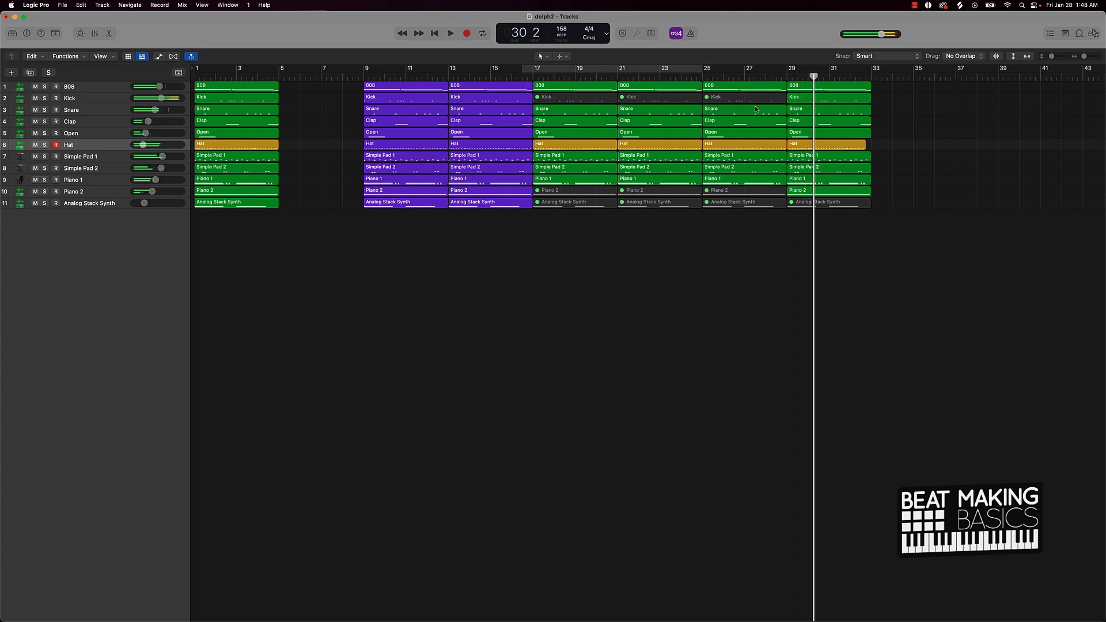
Unmute the Kick region at bar 25 and mute the Piano 1 regions at bars 17 and 21.
click(738, 99)
key(ctrl+m)
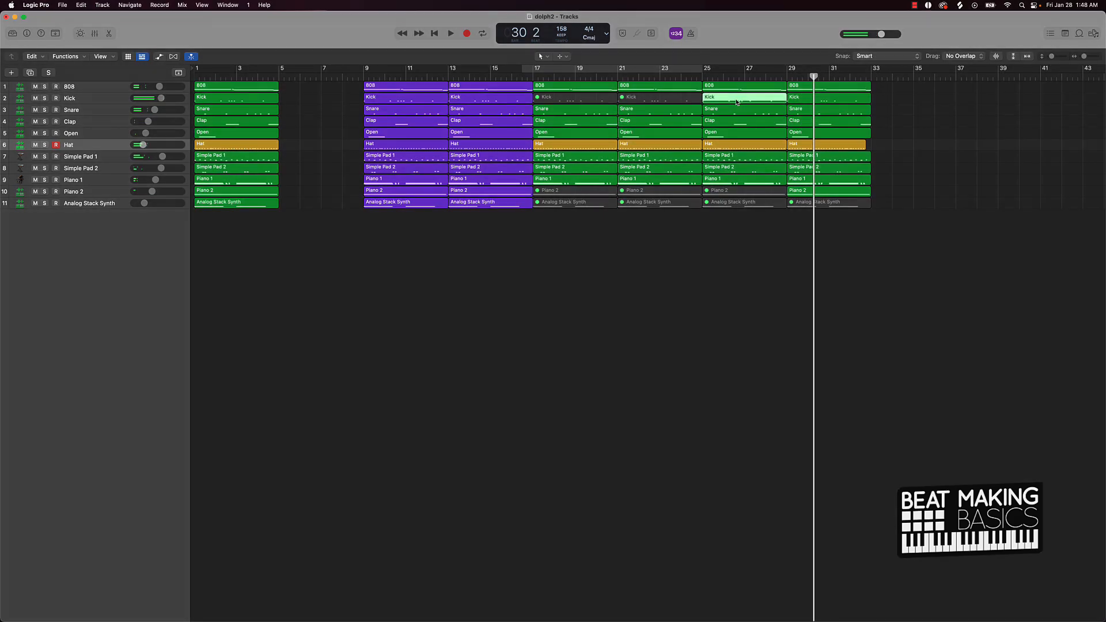
click(639, 182)
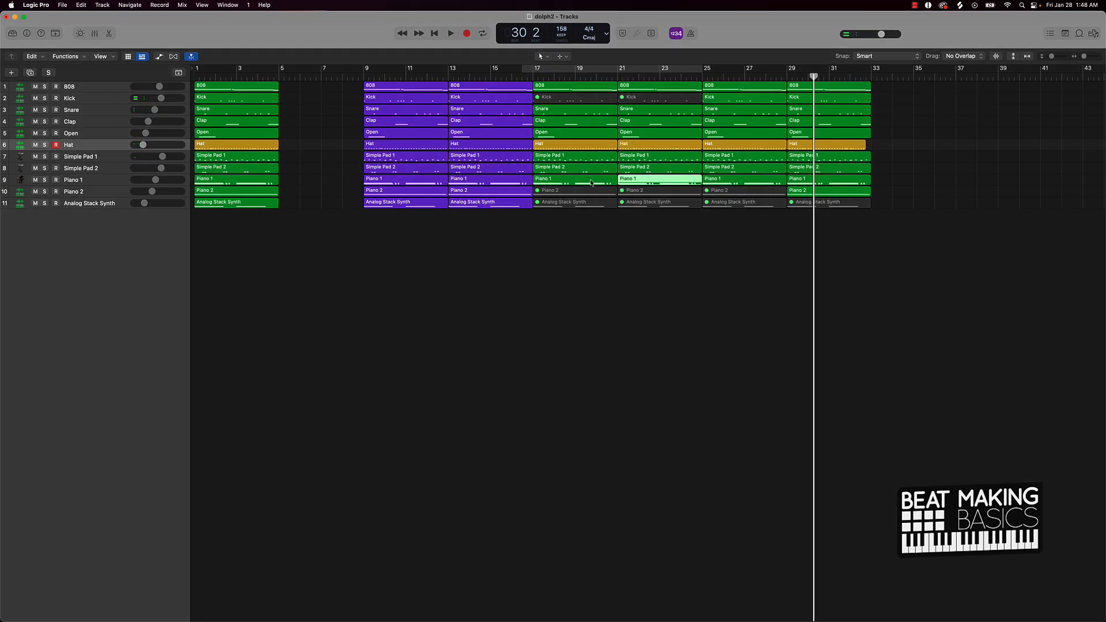
shift+click(582, 182)
key(ctrl+m)
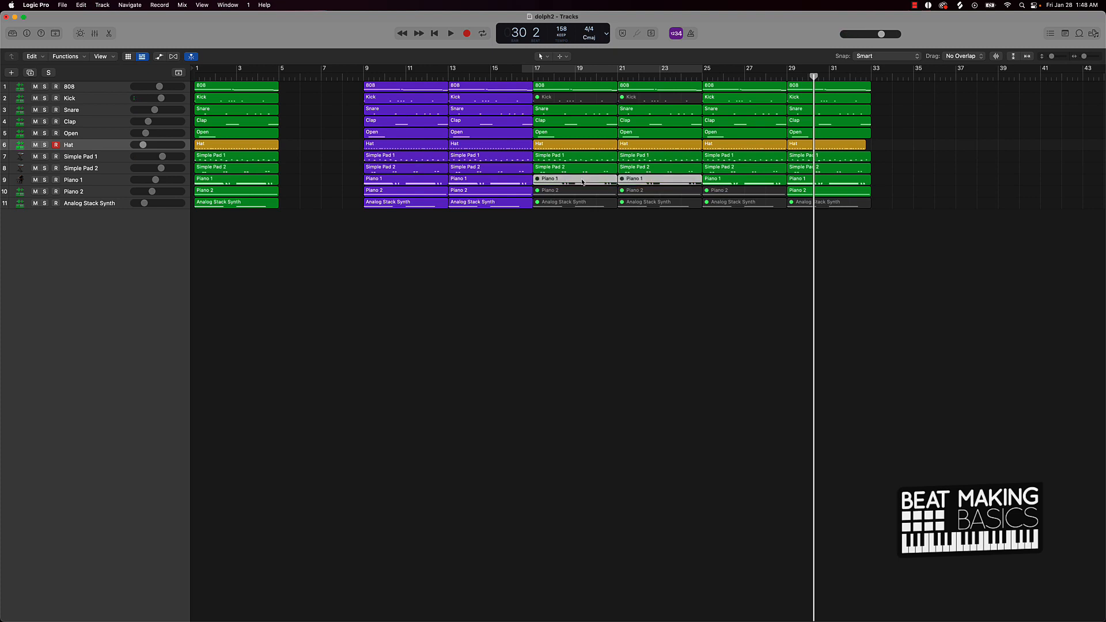
Mute only the Simple Pad 2 region at bar 17.
click(708, 251)
click(564, 168)
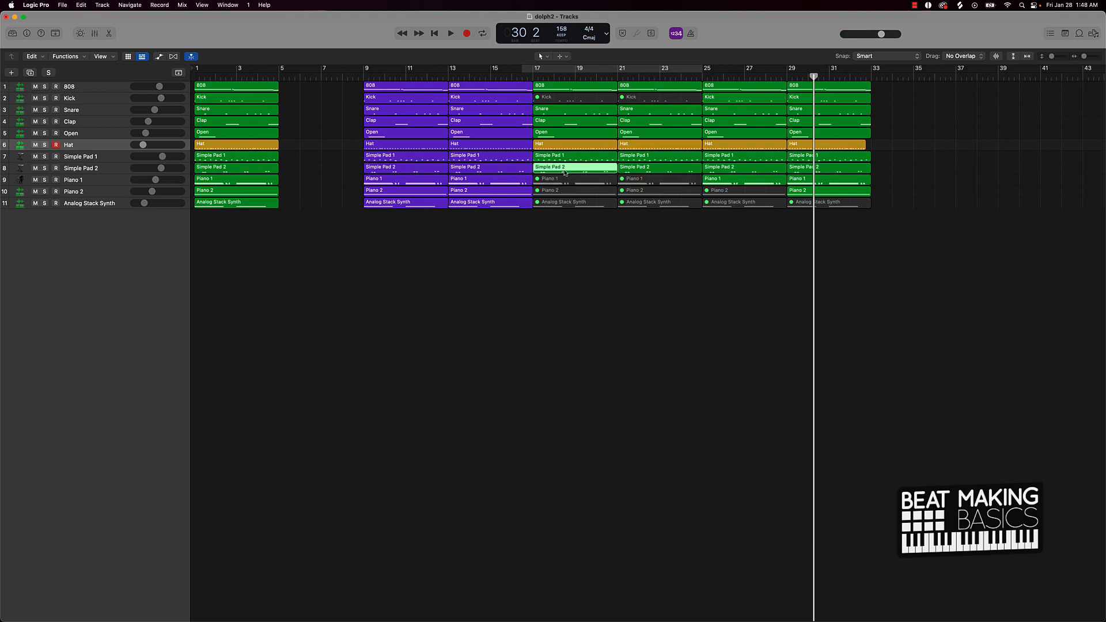
key(ctrl+m)
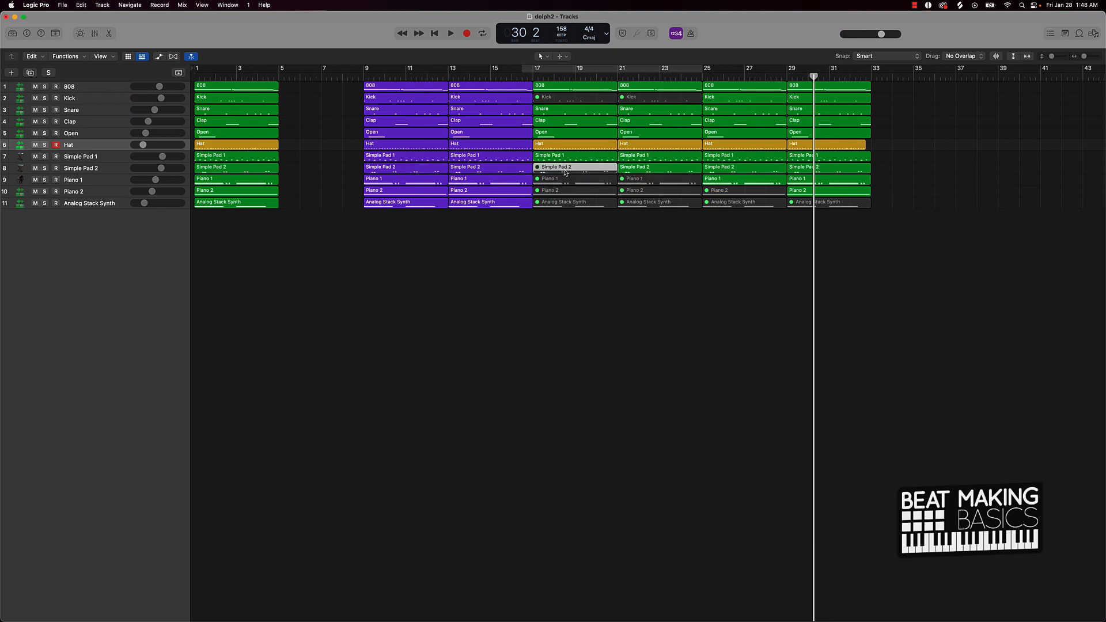
Cycle bars 17 to 33 and, during playback, shorten the Hat region at bar 21 to end about one beat before bar 25.
click(541, 72)
mouse_move(534, 71)
mouse_down()
mouse_move(625, 72)
mouse_move(546, 72)
mouse_up()
drag(713, 74, 870, 72)
click(546, 219)
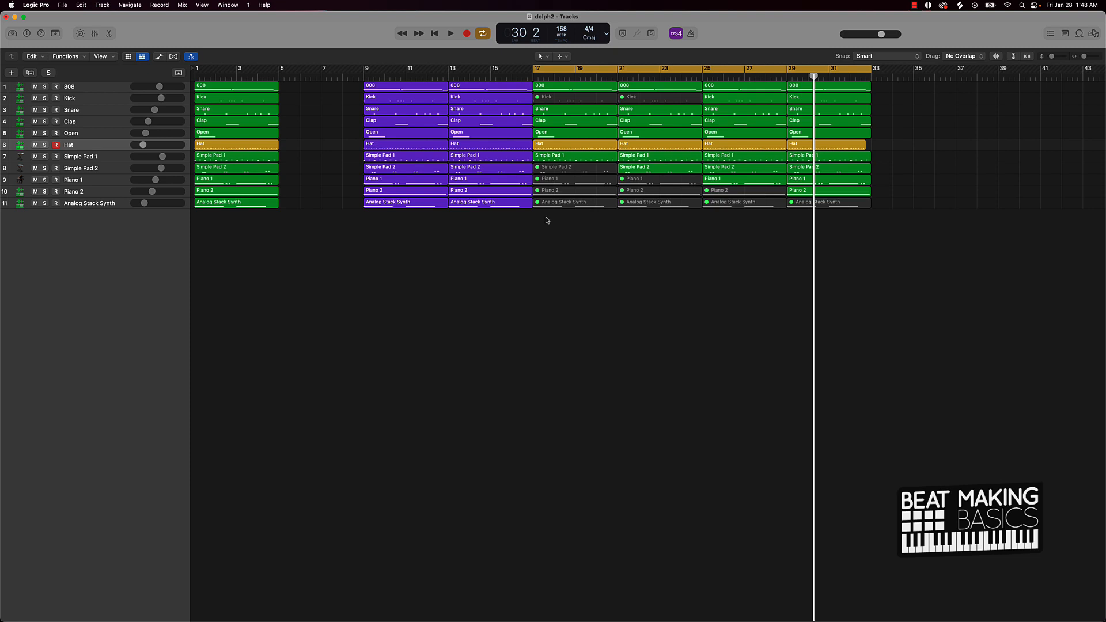
key(space)
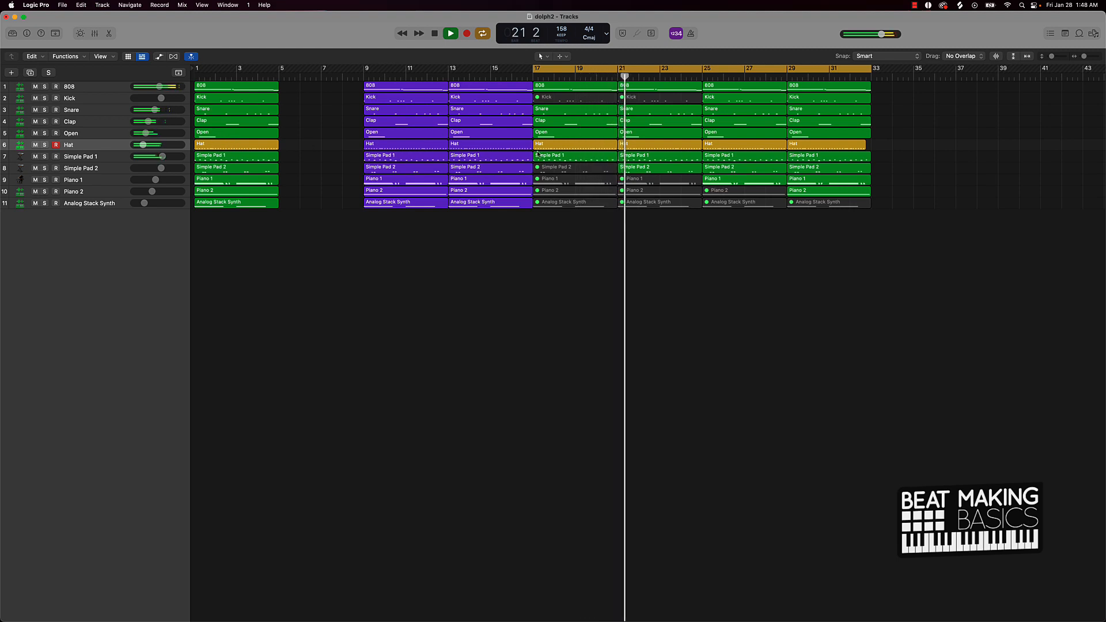
drag(701, 149, 696, 150)
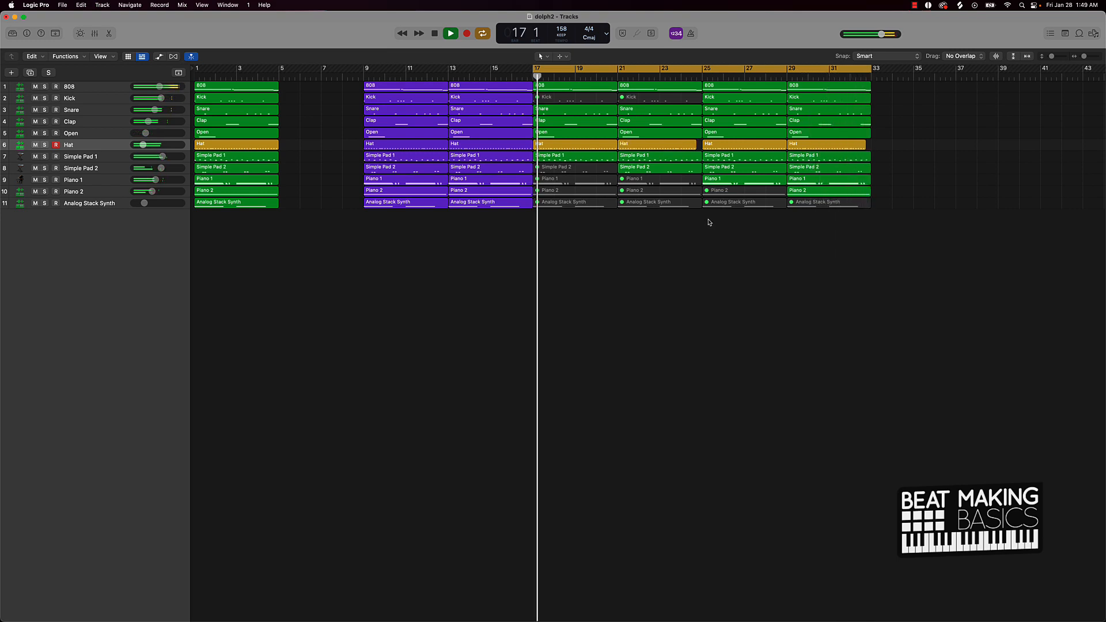
key(space)
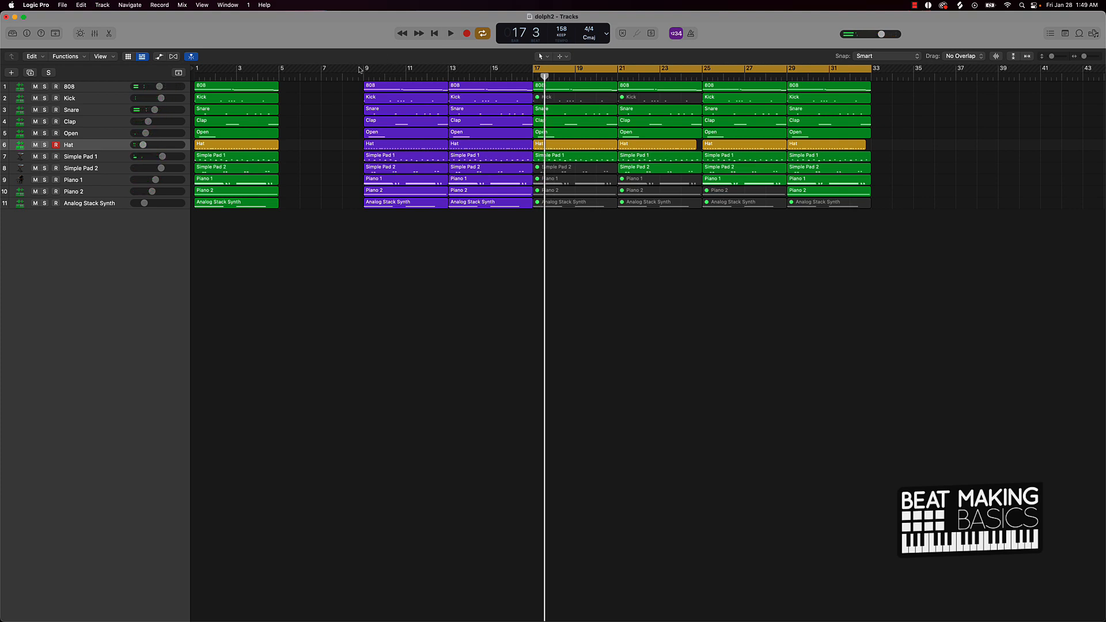
Cycle bars 9 to 17 and try playing the section with the Kick, Snare and Clap regions at bar 13 muted.
drag(365, 69, 533, 70)
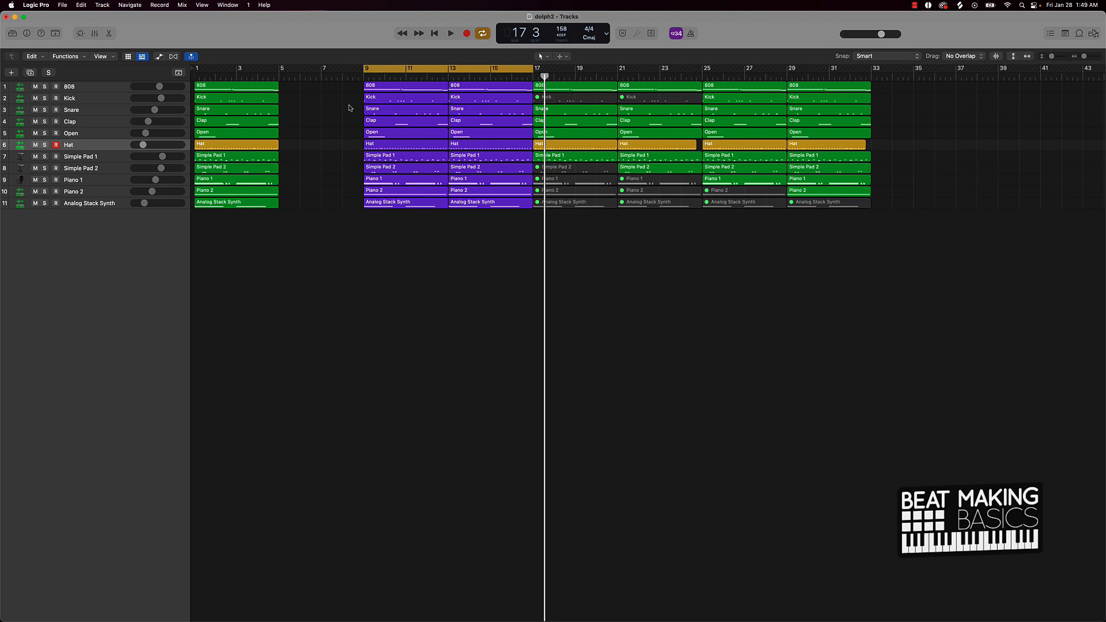
click(379, 101)
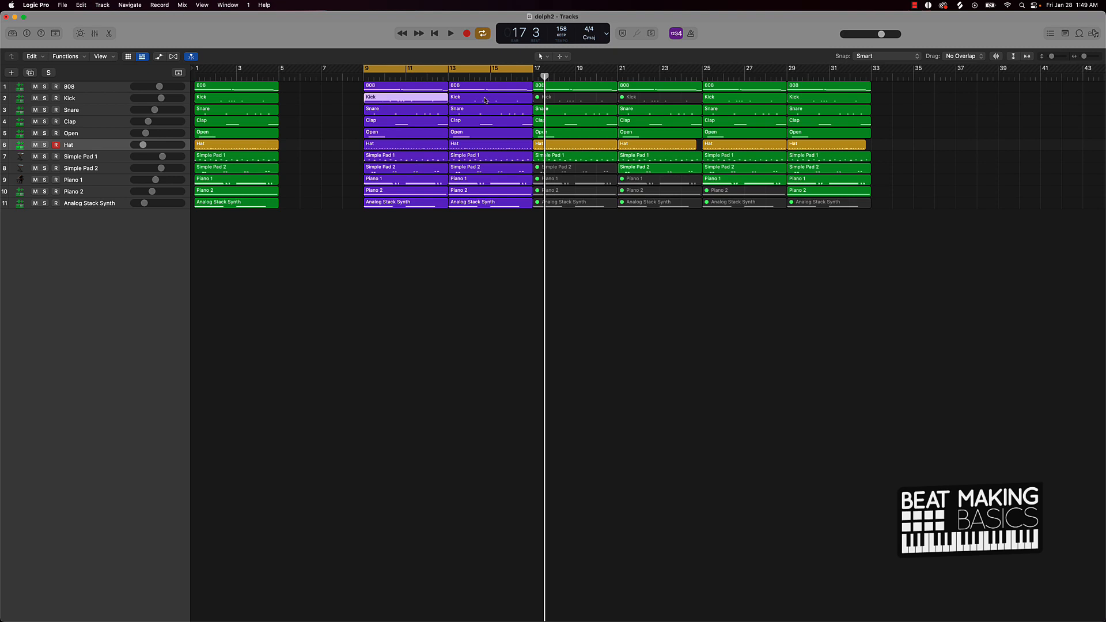
click(486, 100)
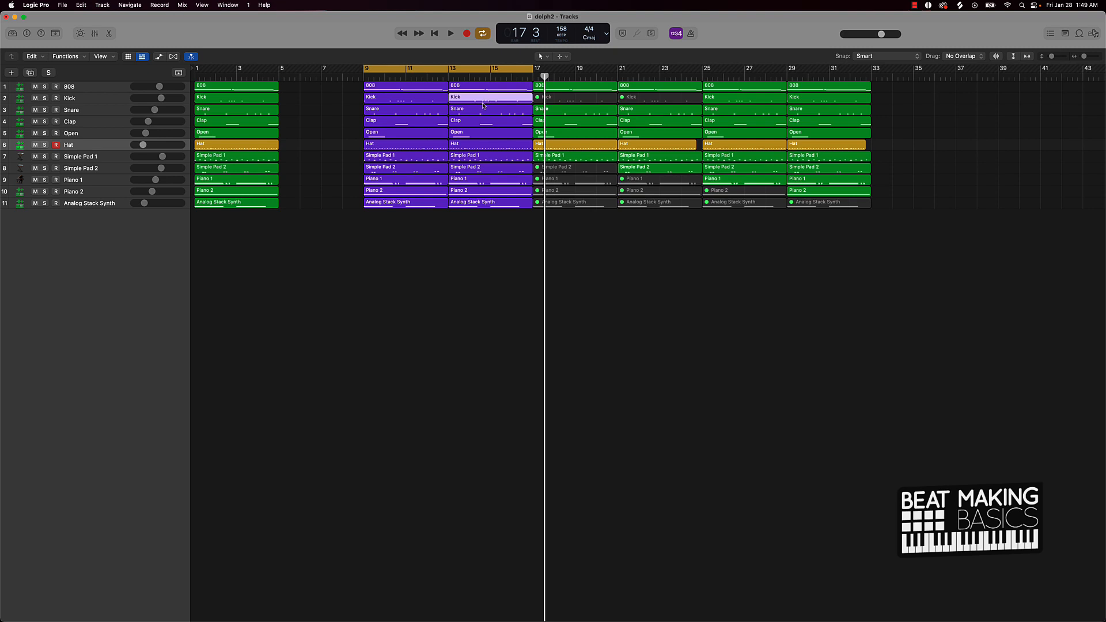
shift+click(479, 111)
shift+click(474, 122)
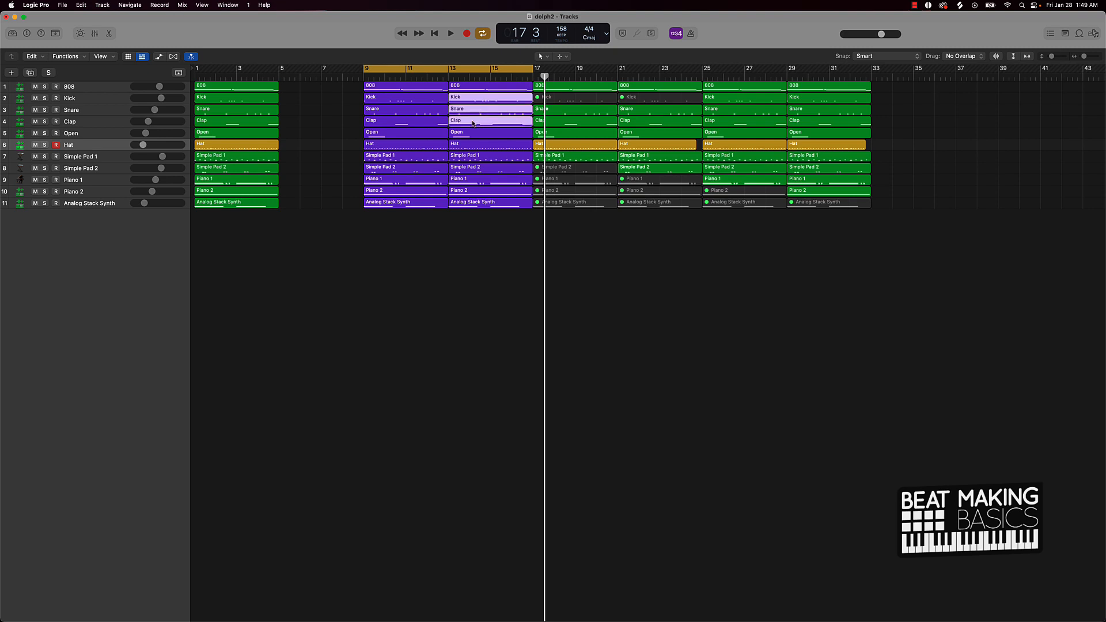
key(ctrl+m)
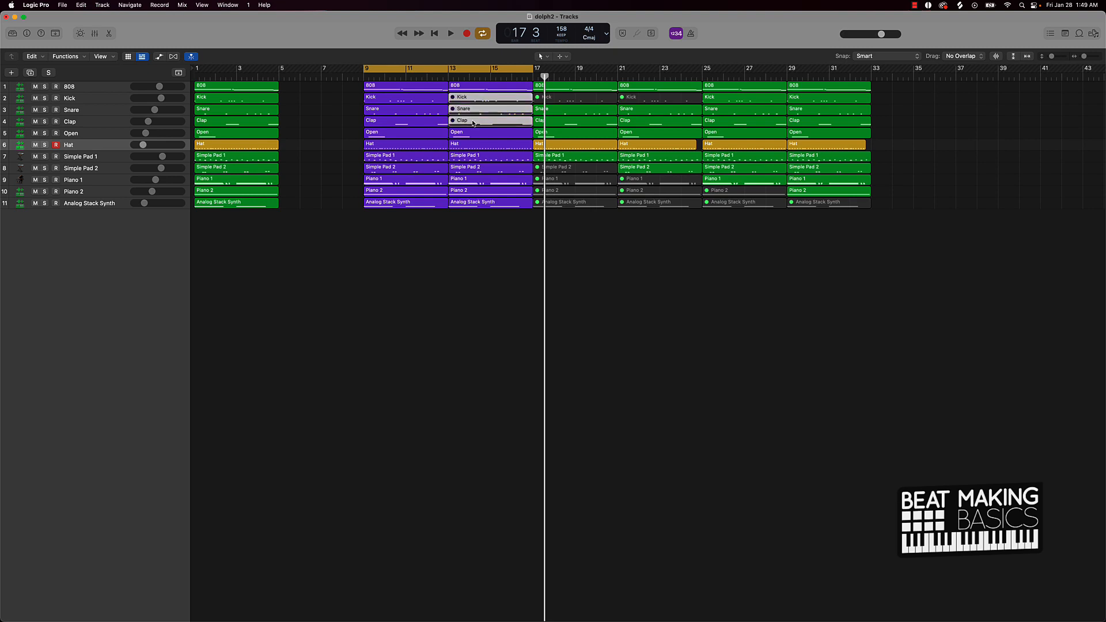
key(space)
click(502, 240)
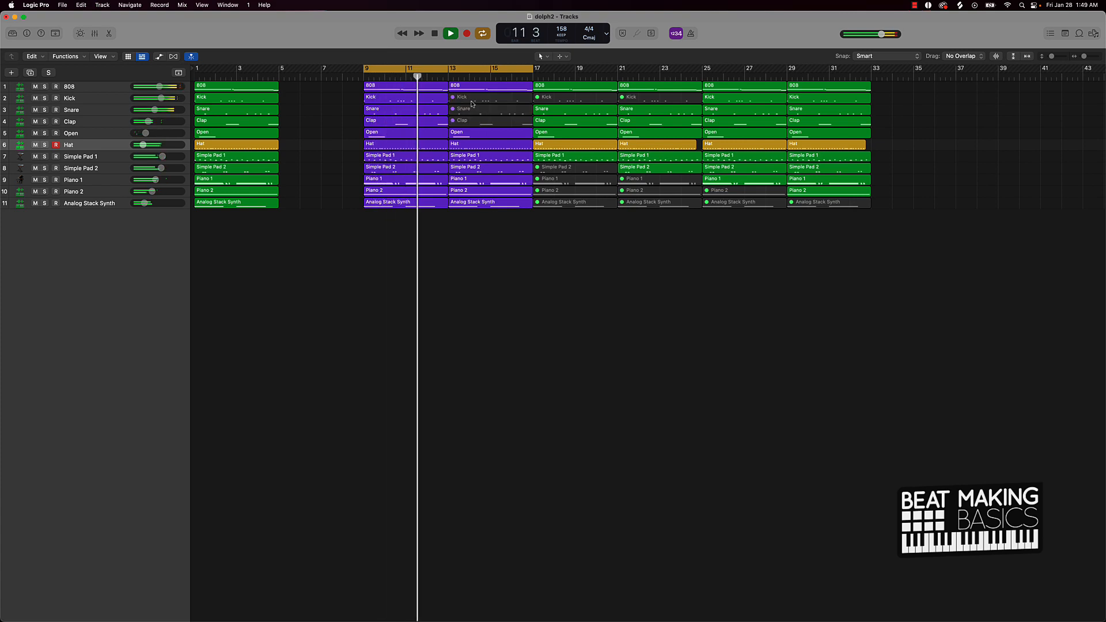
Unmute the Kick, Snare and Clap regions at bar 13 and listen to the section before stopping playback.
click(472, 101)
shift+click(473, 110)
shift+click(472, 121)
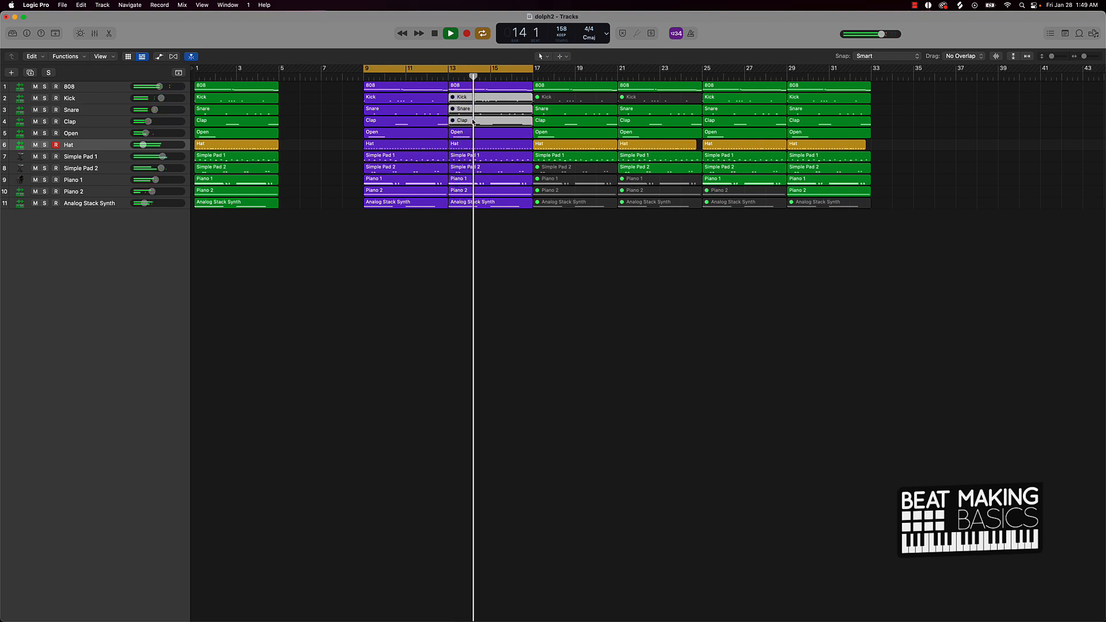
key(ctrl+m)
click(552, 256)
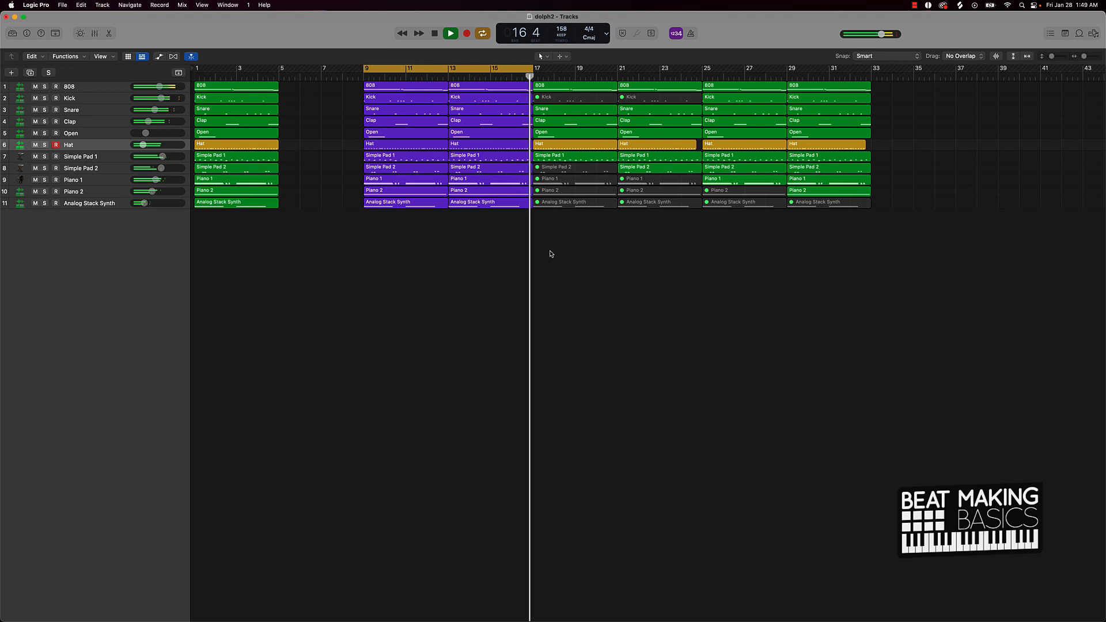
key(space)
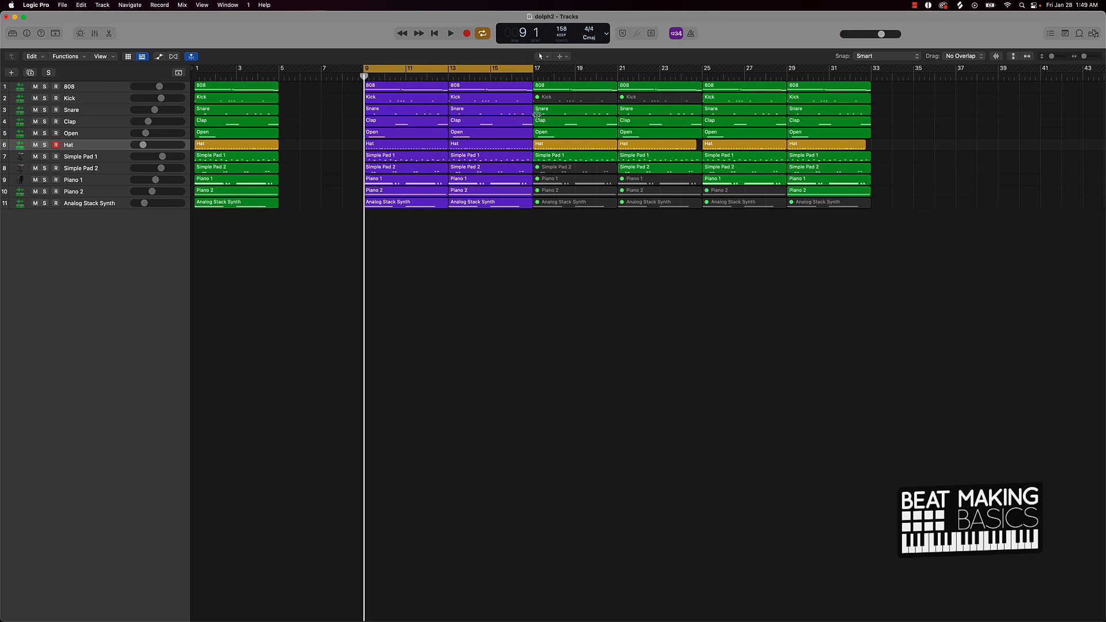
Colour all regions from bar 17 to bar 33 blue.
drag(533, 237, 957, 84)
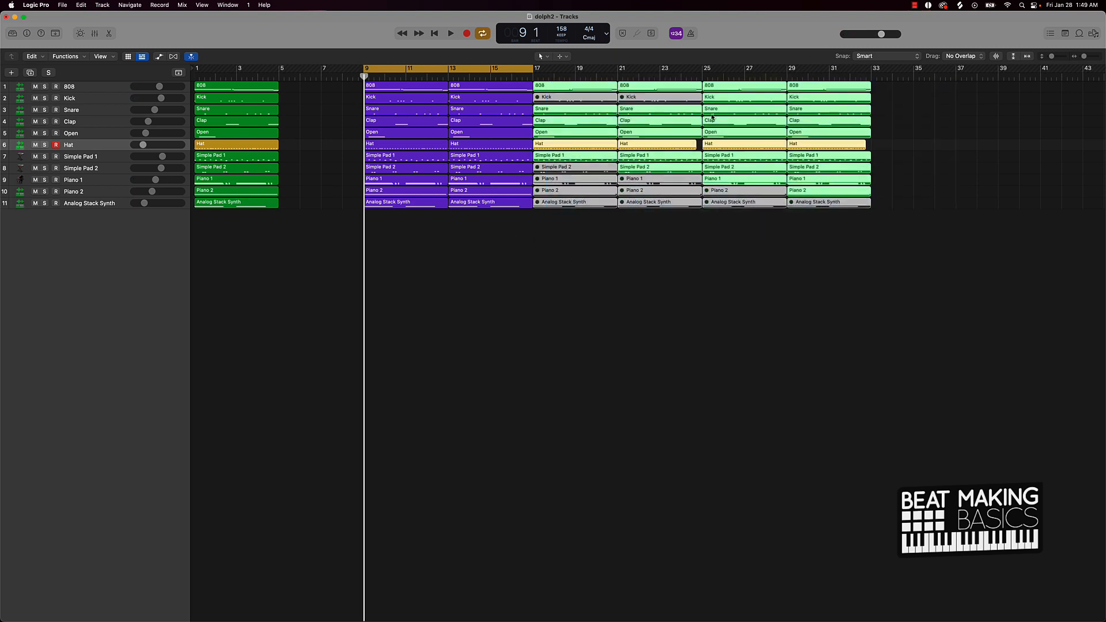
click(54, 34)
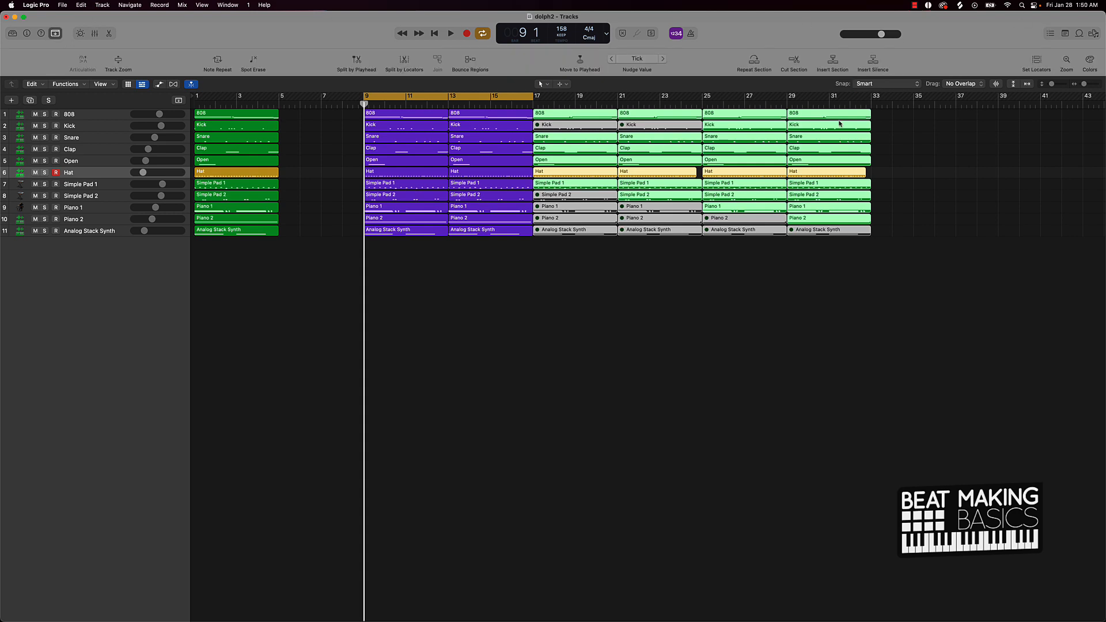
click(1089, 62)
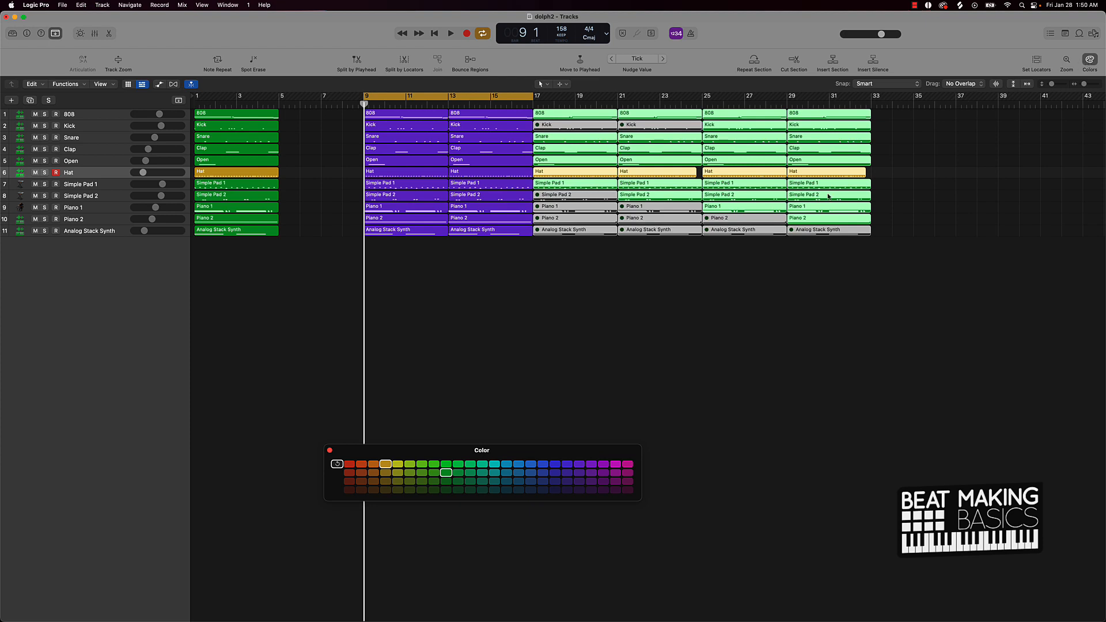
click(507, 465)
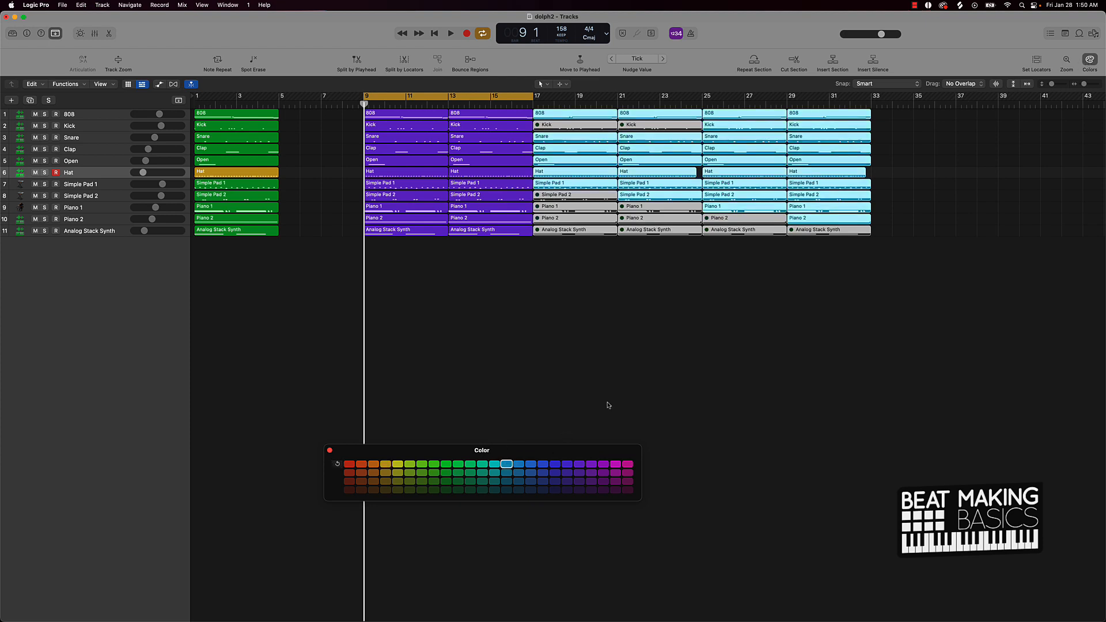
click(519, 464)
click(531, 464)
click(514, 363)
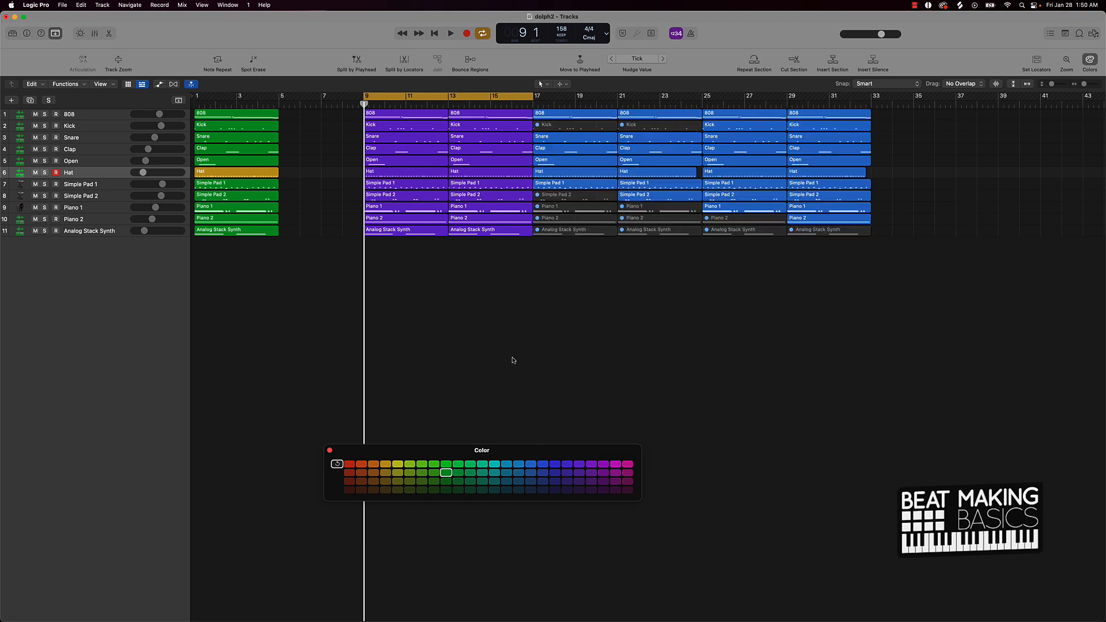
click(330, 451)
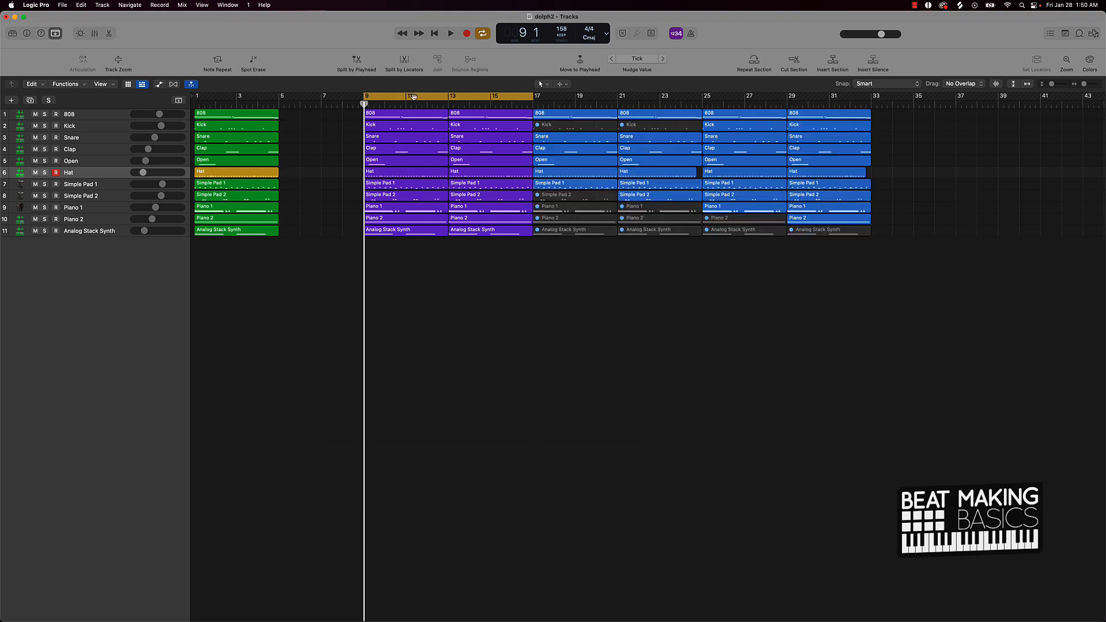
Set the cycle range to bars 1 to 5 and mute the 808 through Hat, Analog Stack Synth and Piano 2 tracks.
drag(412, 97, 234, 100)
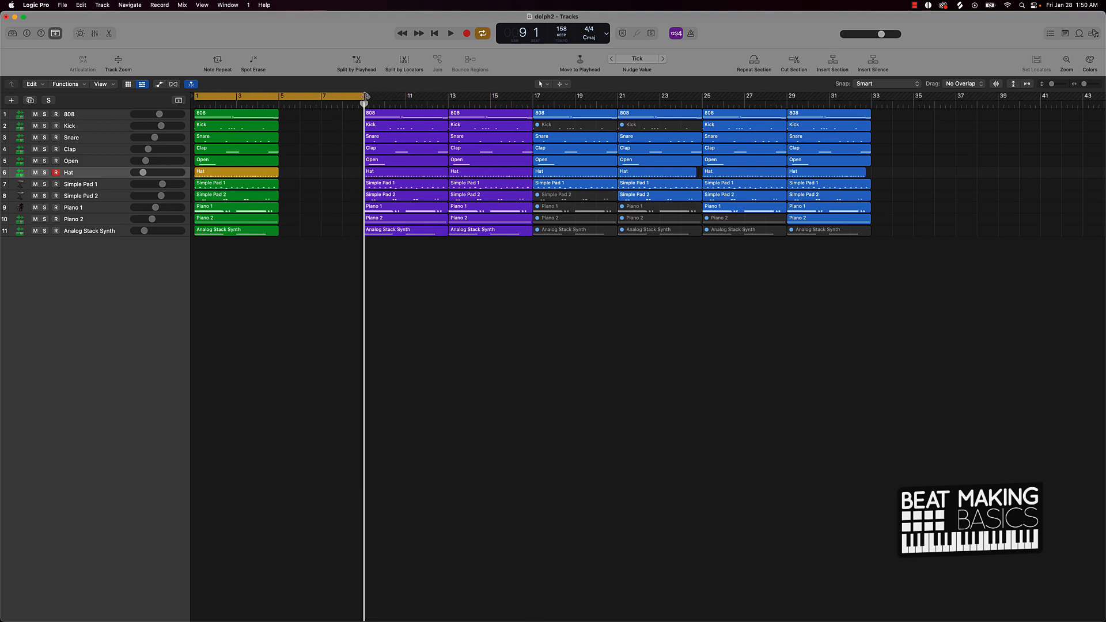
drag(363, 98, 279, 98)
drag(35, 114, 36, 175)
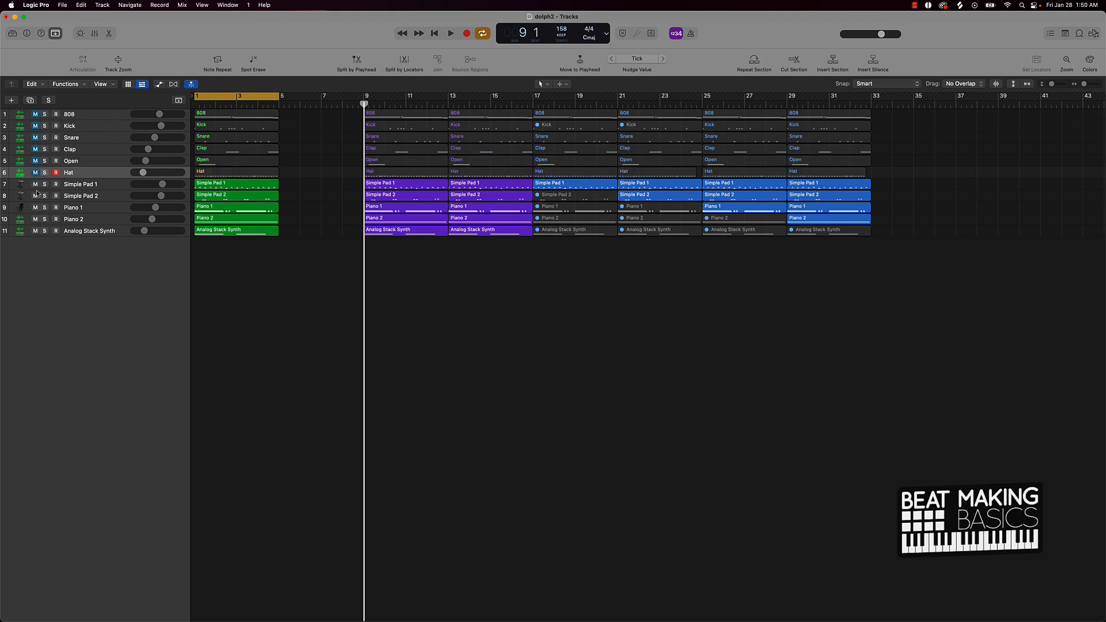
click(36, 232)
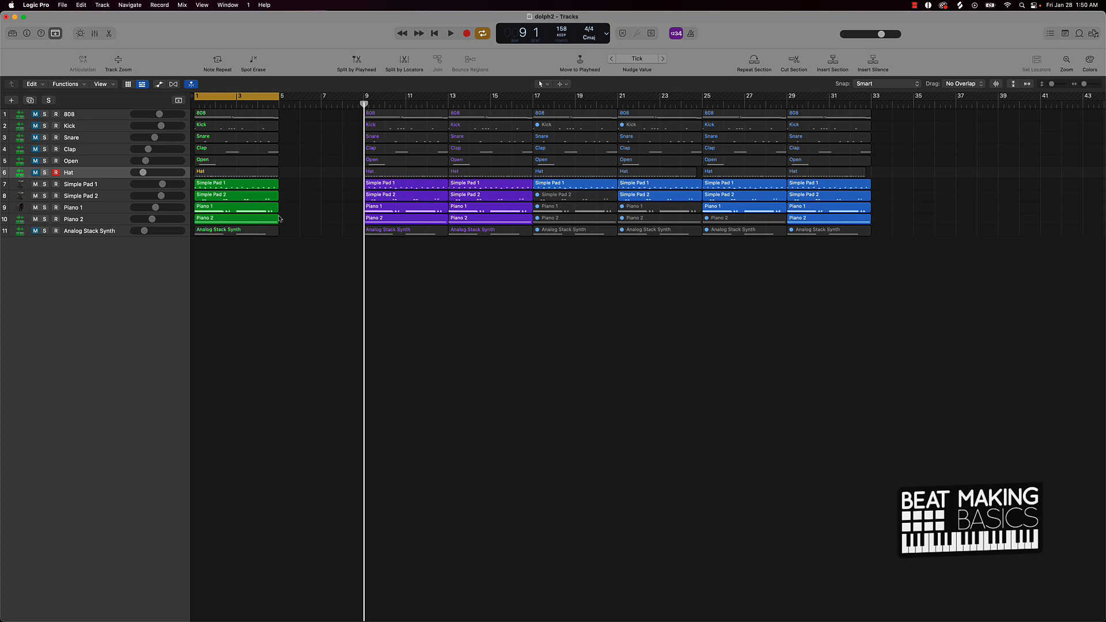
click(35, 220)
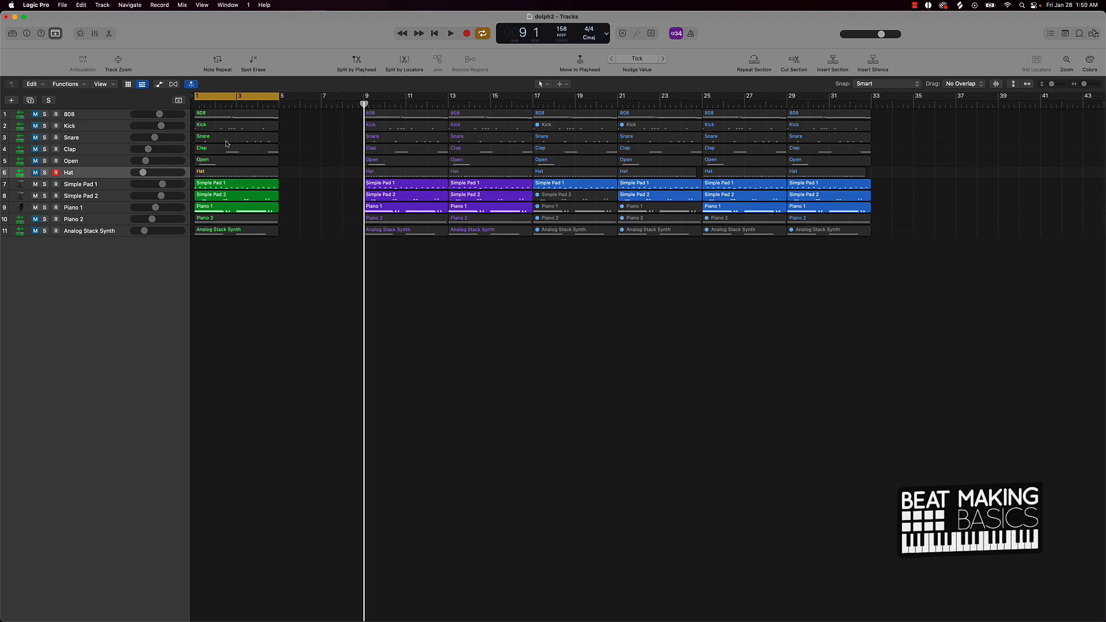
Mute the 808 through Hat, Piano 2 and Analog Stack Synth regions at bar 1 and unmute their tracks.
drag(300, 113, 196, 176)
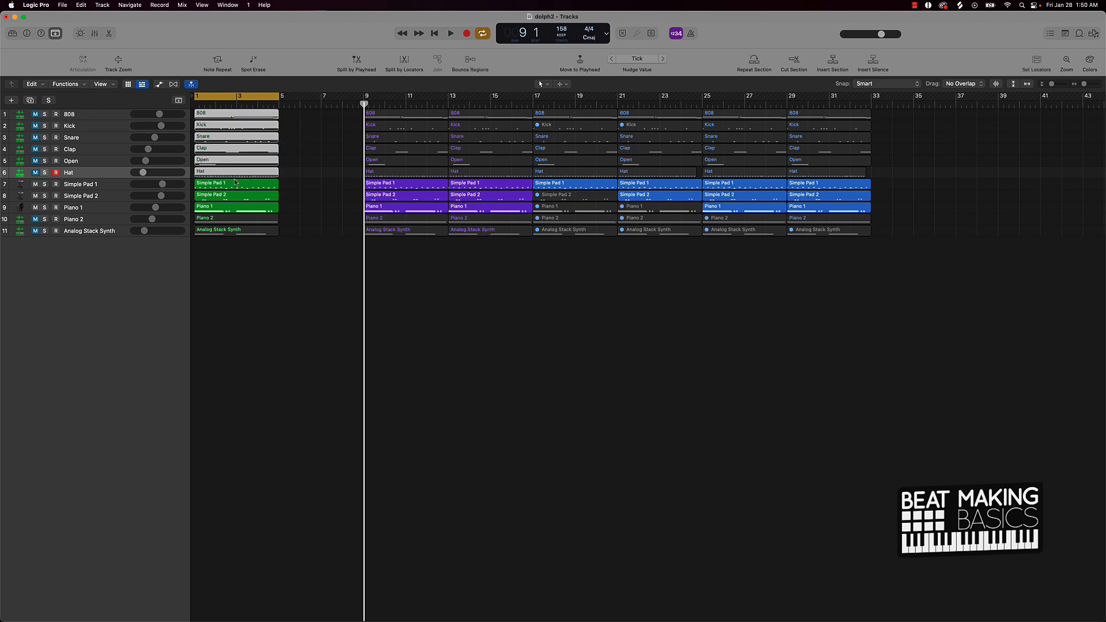
drag(278, 221, 257, 240)
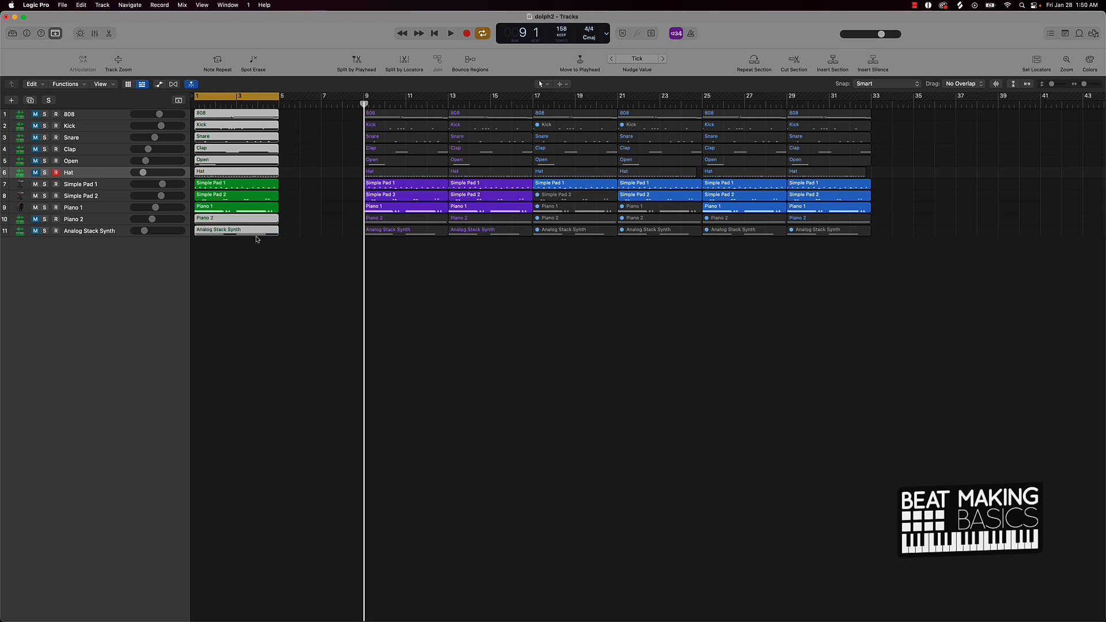
key(ctrl+m)
click(55, 32)
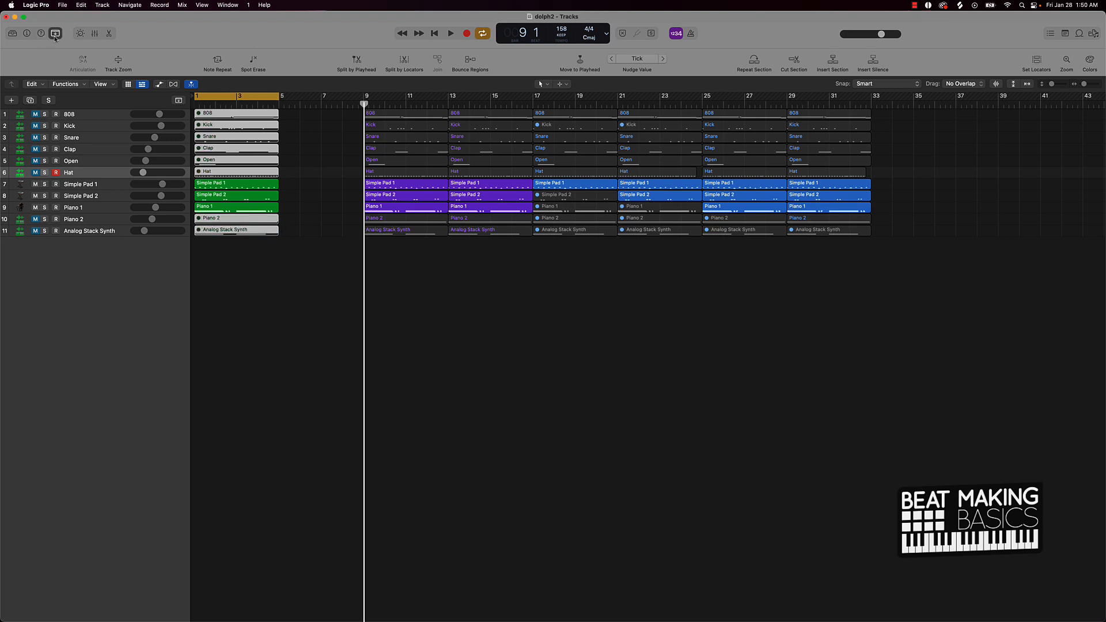
drag(35, 88, 36, 223)
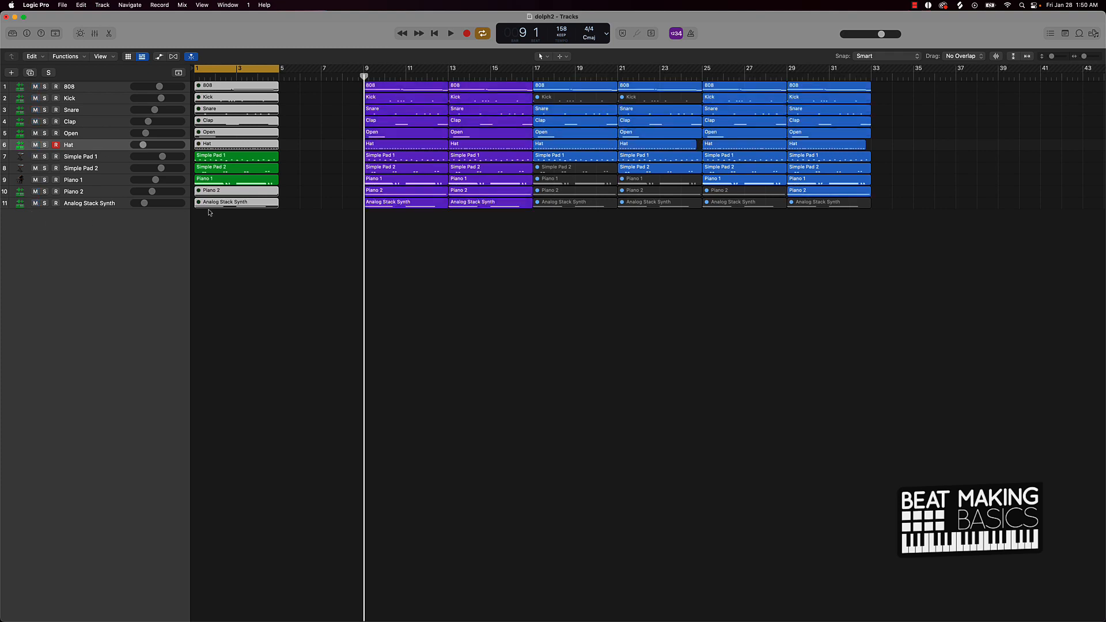
Listen to the four-bar intro from bar 1, then stop playback.
click(280, 226)
key(space)
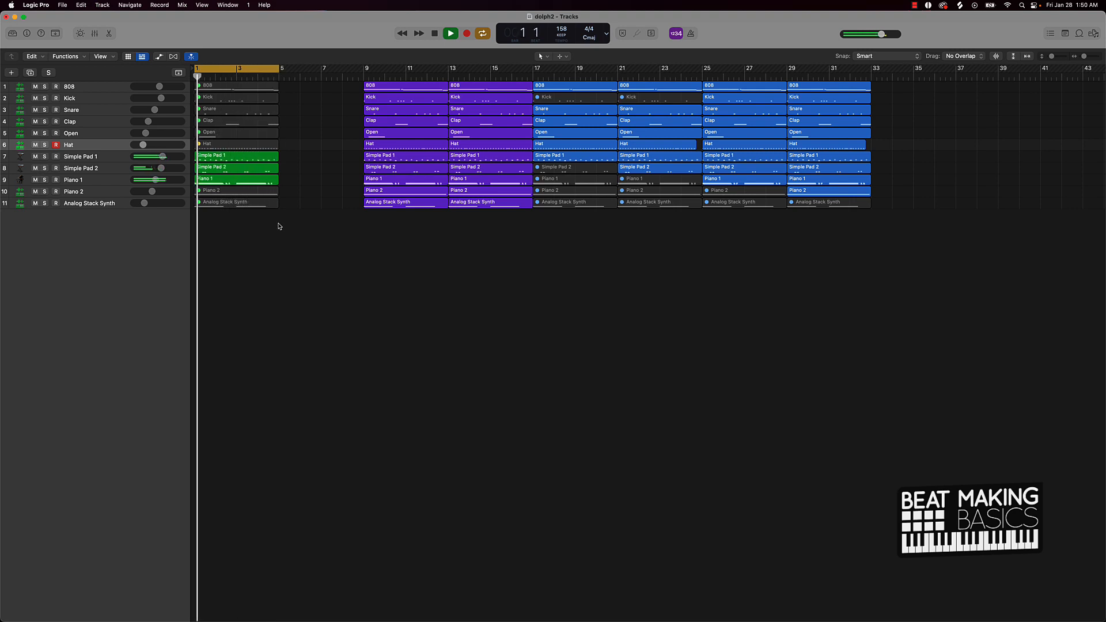
click(252, 194)
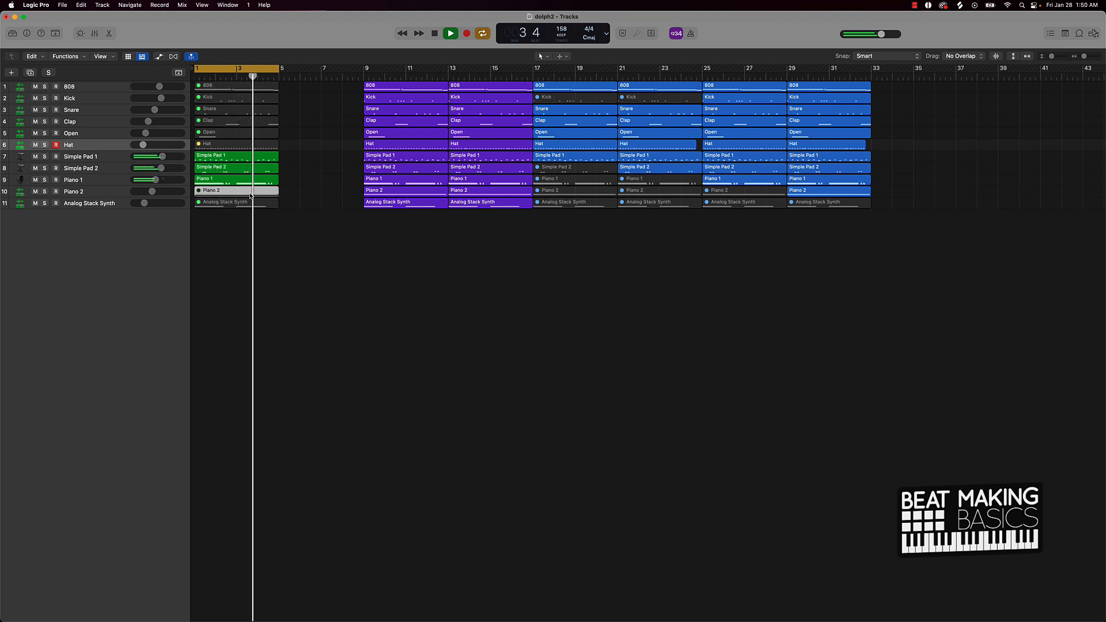
key(space)
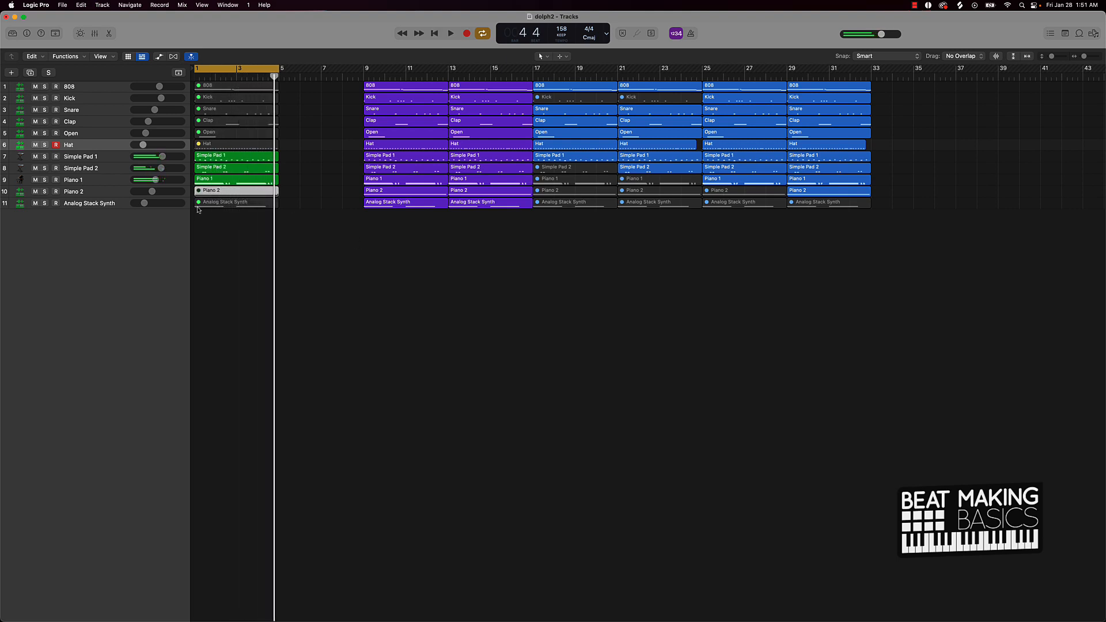
Copy all the intro regions from bar 1 to bar 5 and extend the cycle range to bars 1 to 9.
drag(226, 226, 247, 85)
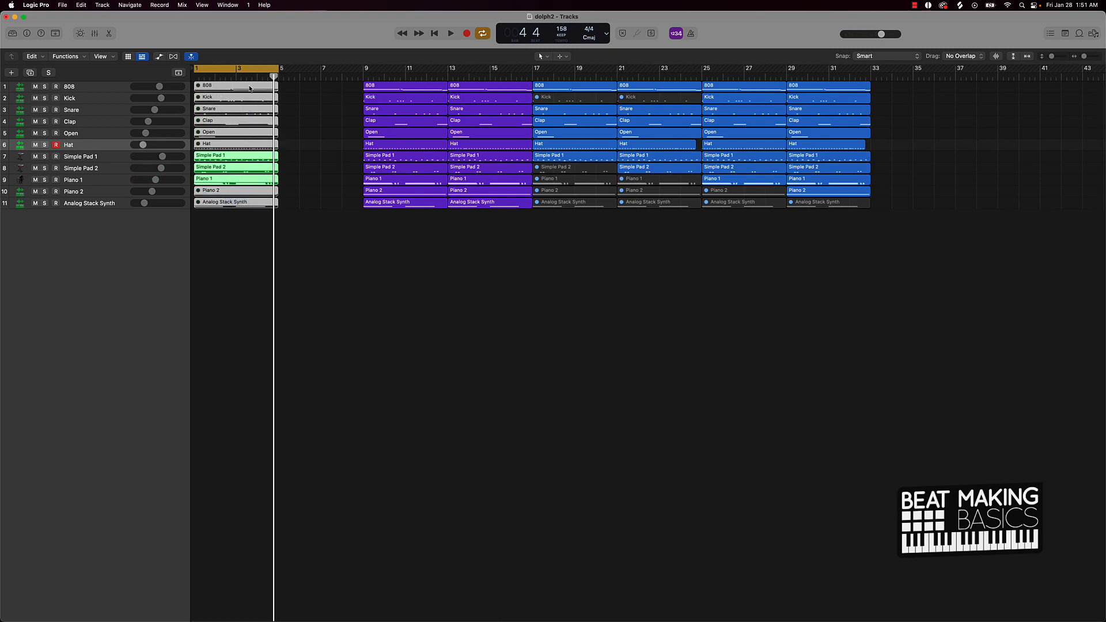
mouse_move(276, 77)
mouse_down()
mouse_move(211, 77)
mouse_move(275, 76)
mouse_up()
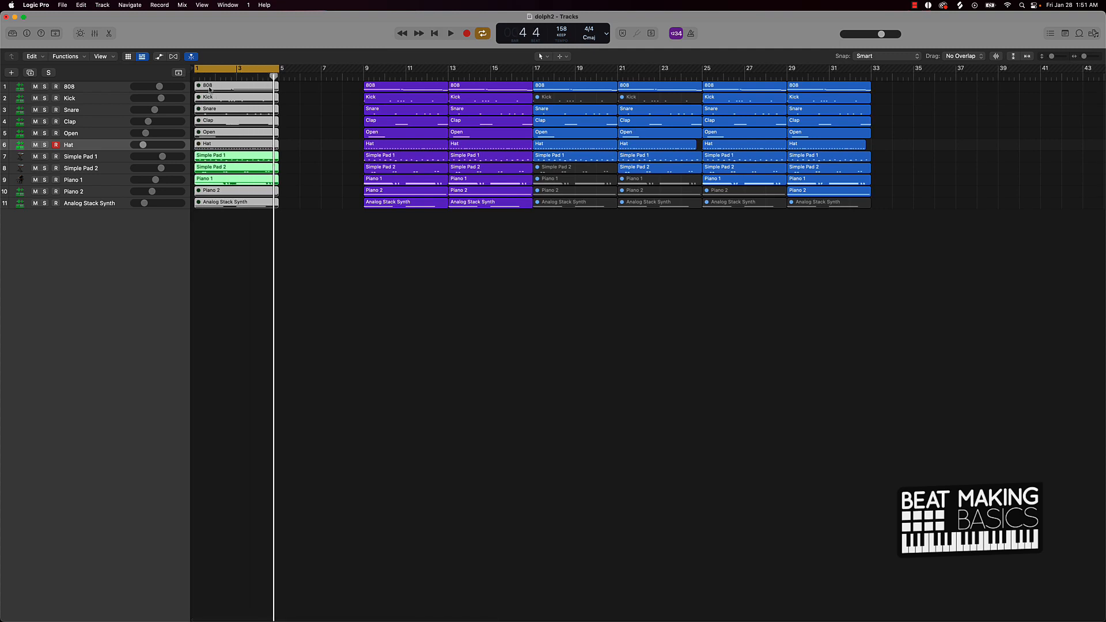
alt+drag(207, 89, 364, 69)
click(366, 265)
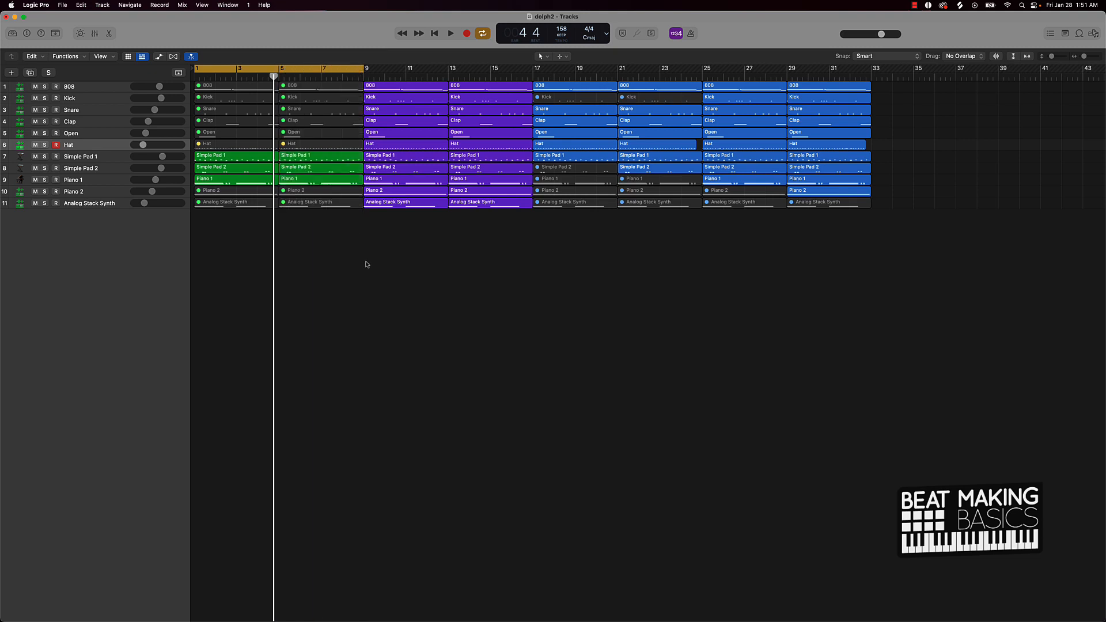
Unmute the Piano 2 region at bar 5 and play from the song's start with cycling turned off.
key(Return)
click(330, 194)
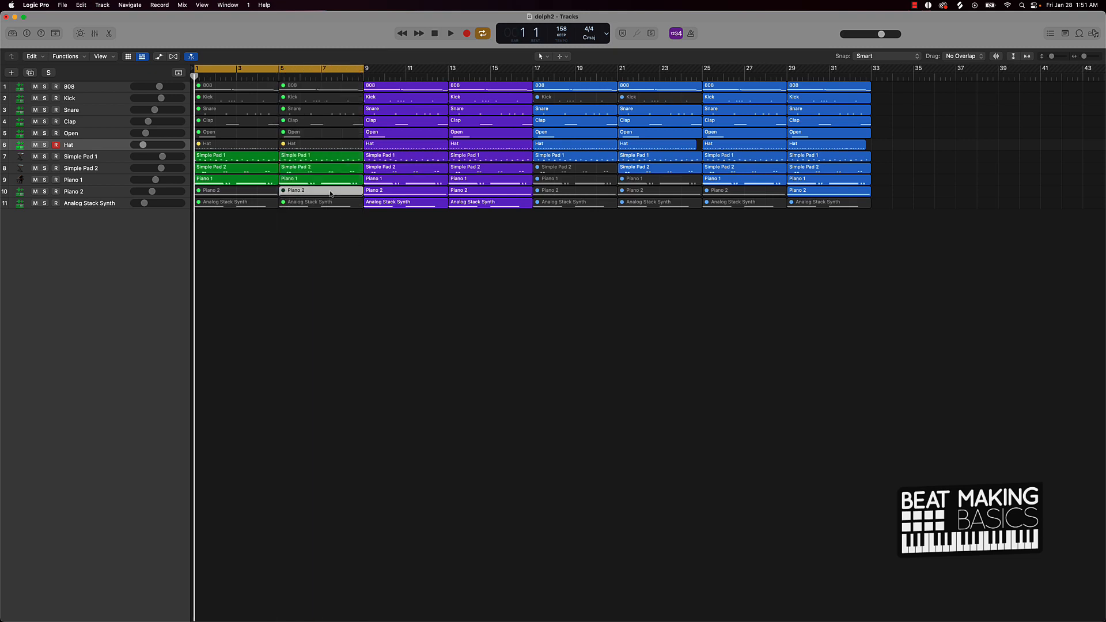
key(ctrl+m)
key(space)
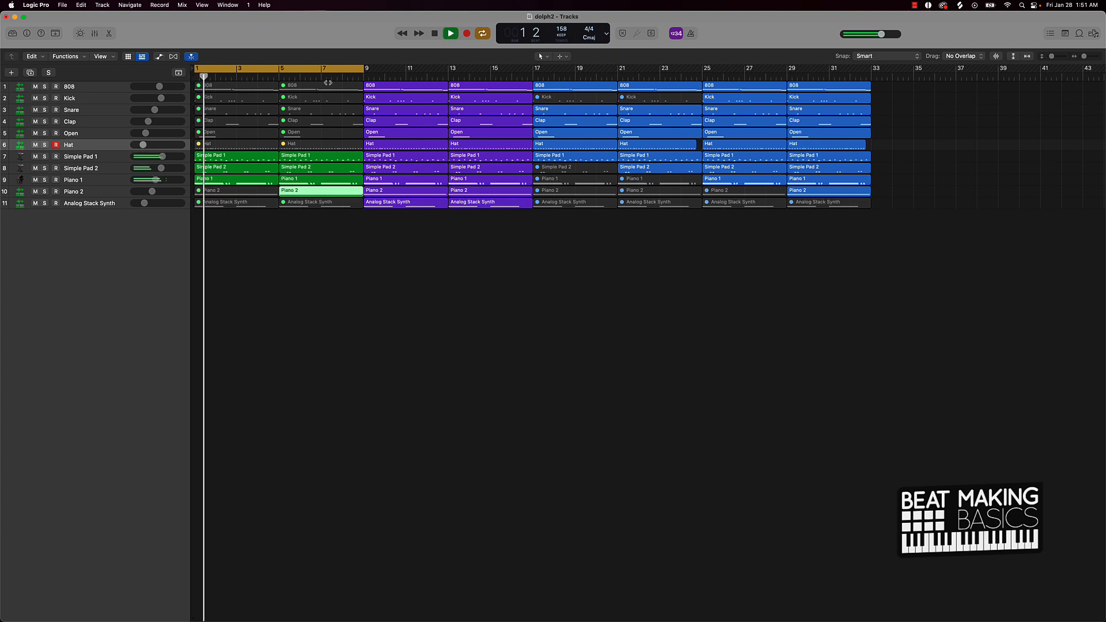
key(c)
Colour all regions from bar 1 to bar 9 orange and stop playback.
drag(334, 230, 254, 83)
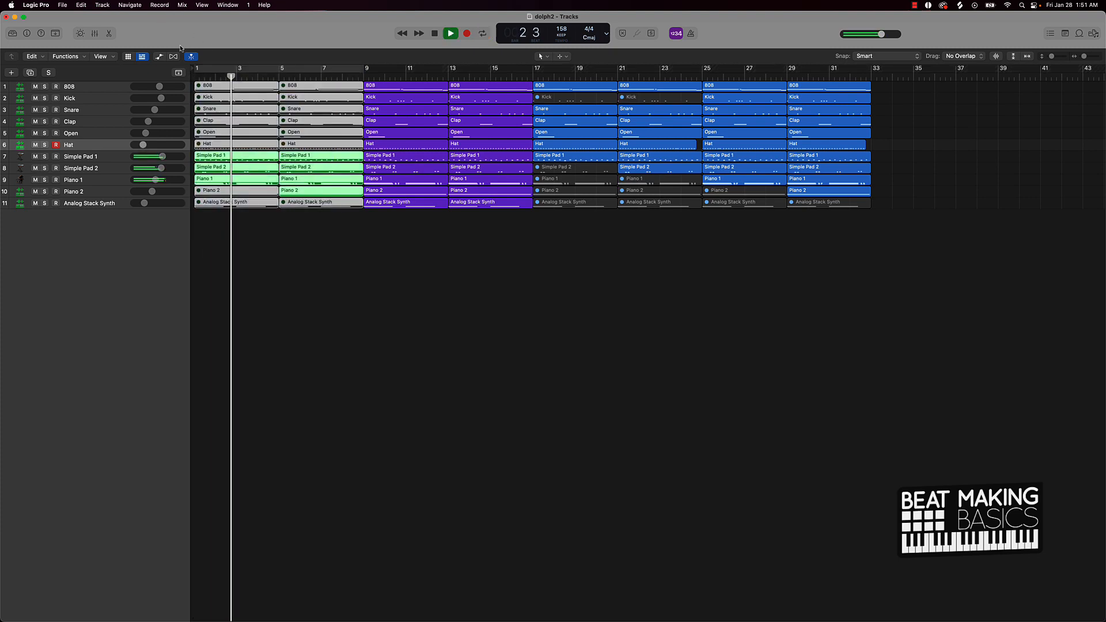
click(55, 33)
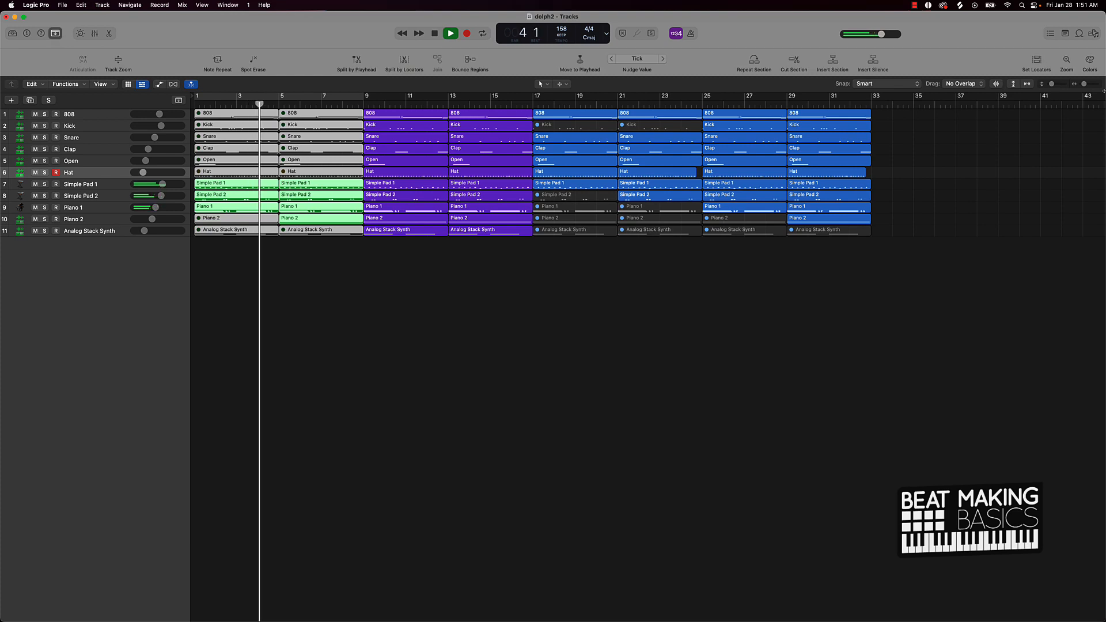
click(1090, 60)
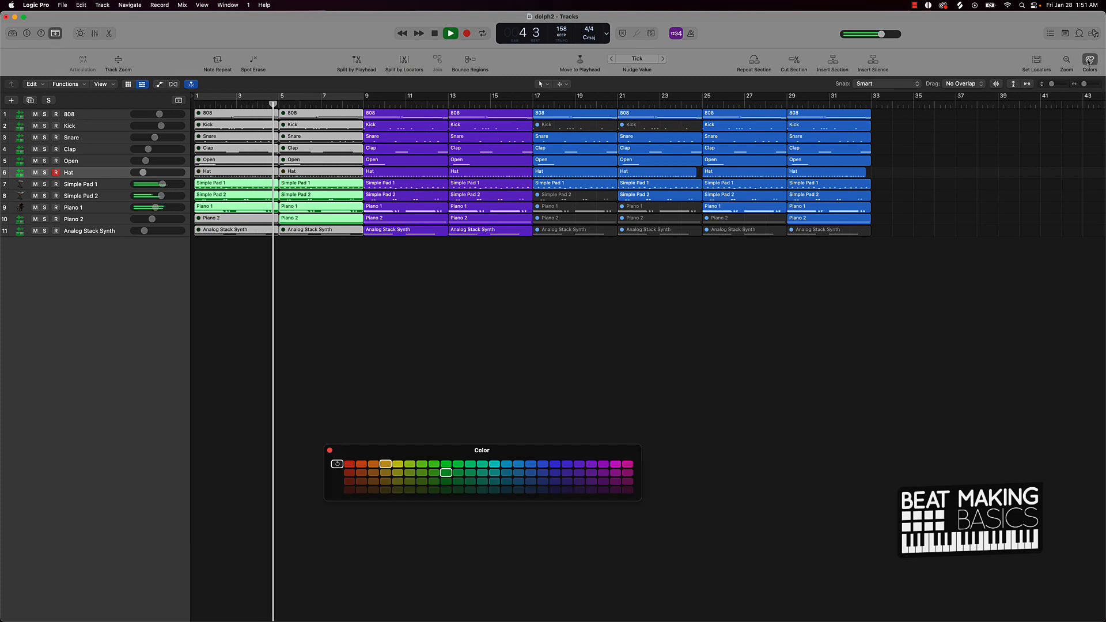
click(362, 464)
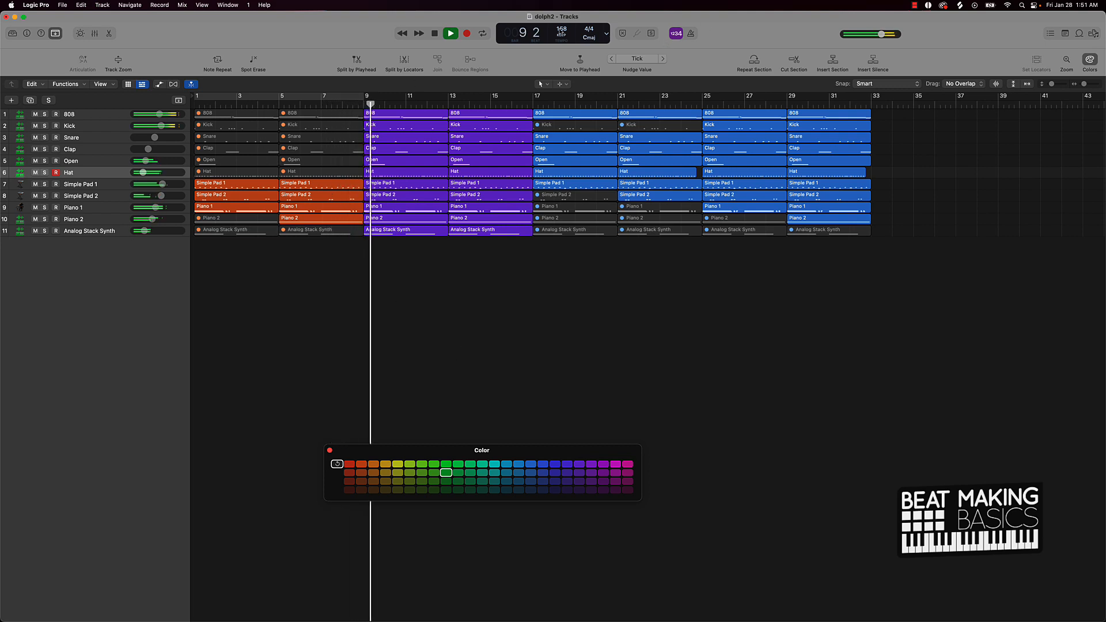
click(56, 34)
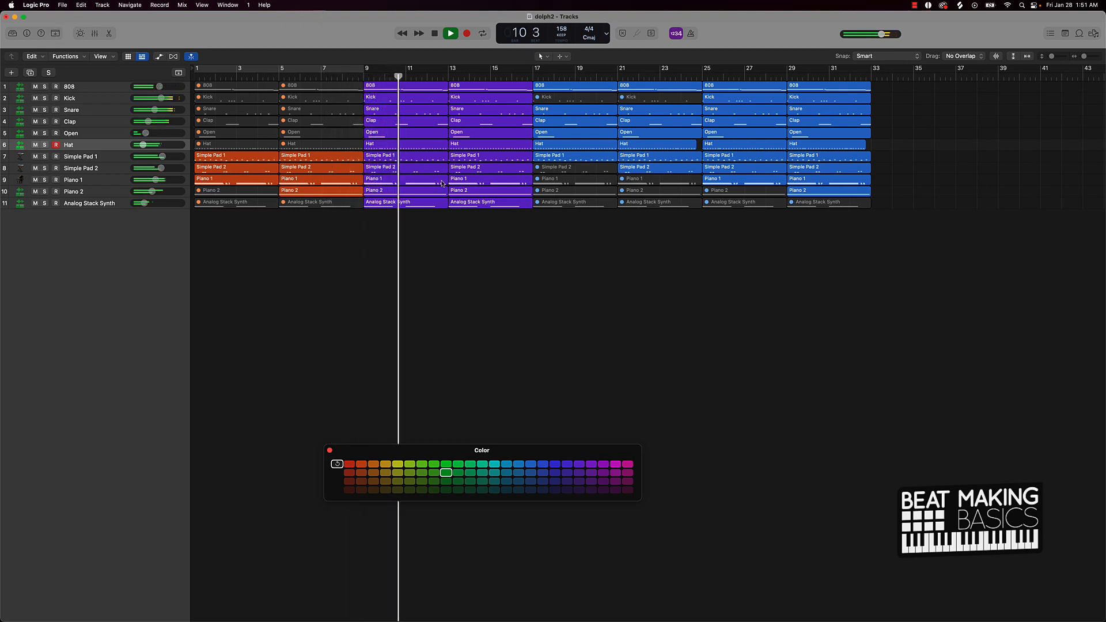
click(330, 450)
scroll(418, 280, down, 5)
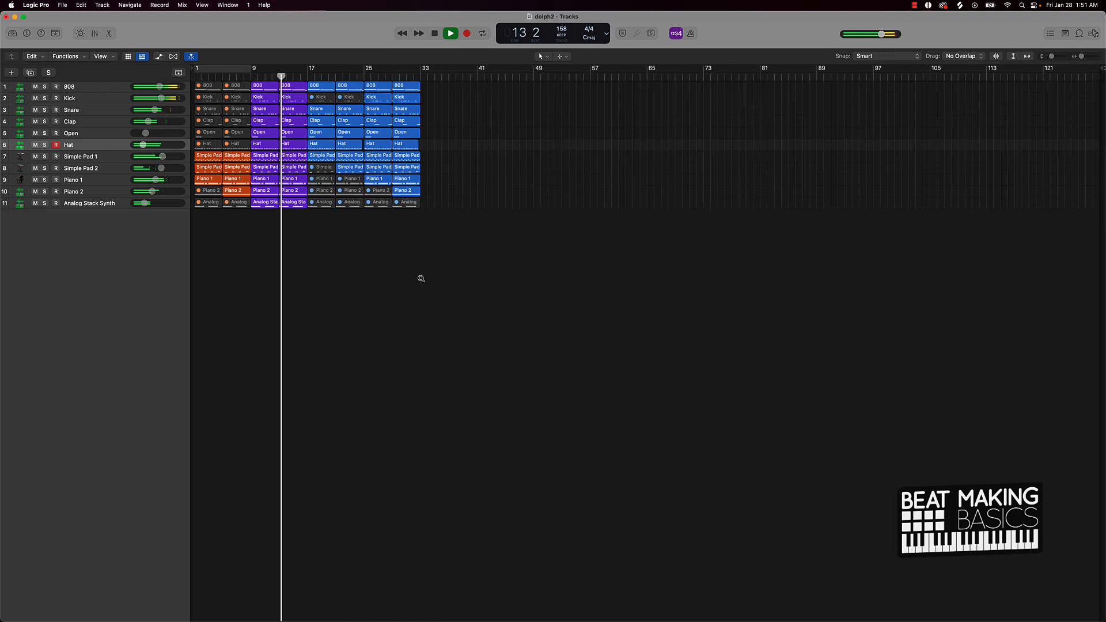
key(space)
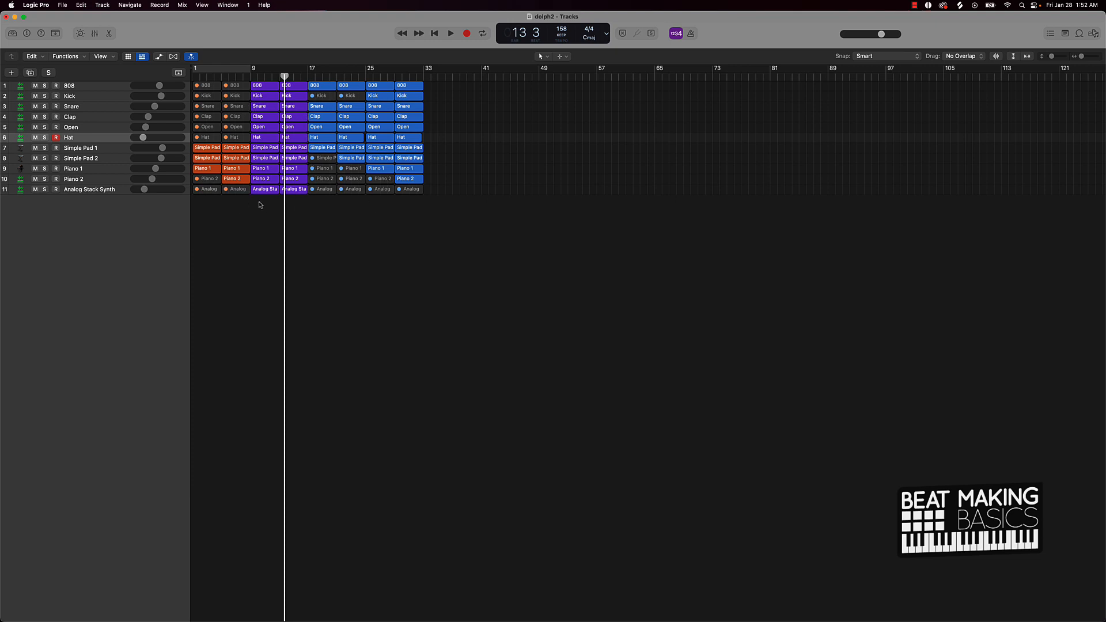
Copy all purple hook and blue verse regions from bars 9 to 33 to start at bar 33.
drag(260, 202, 455, 70)
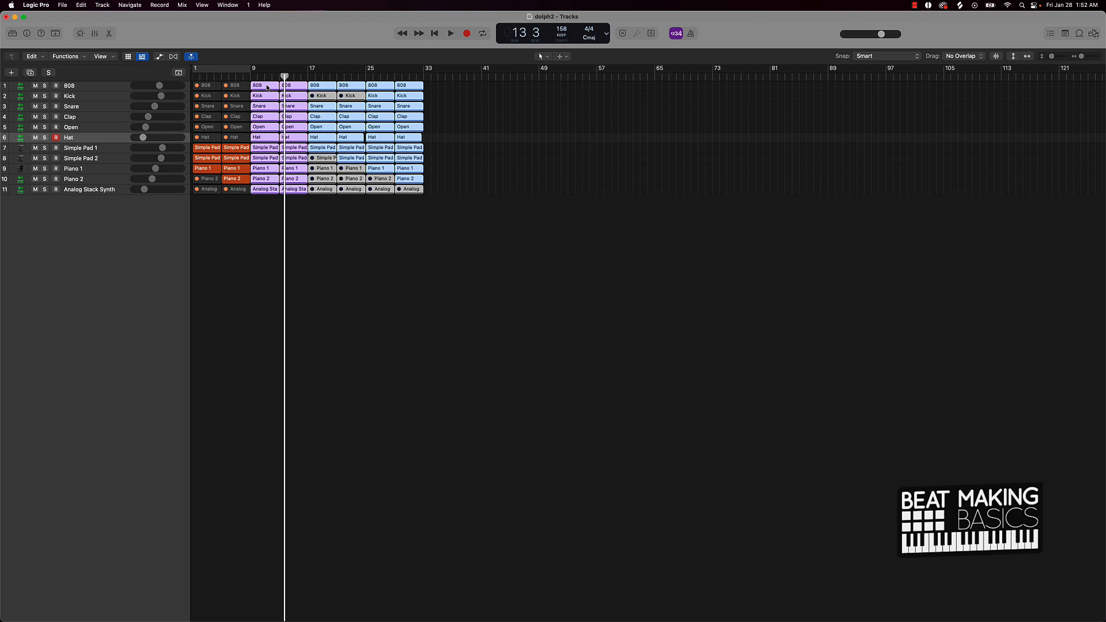
drag(267, 88, 438, 88)
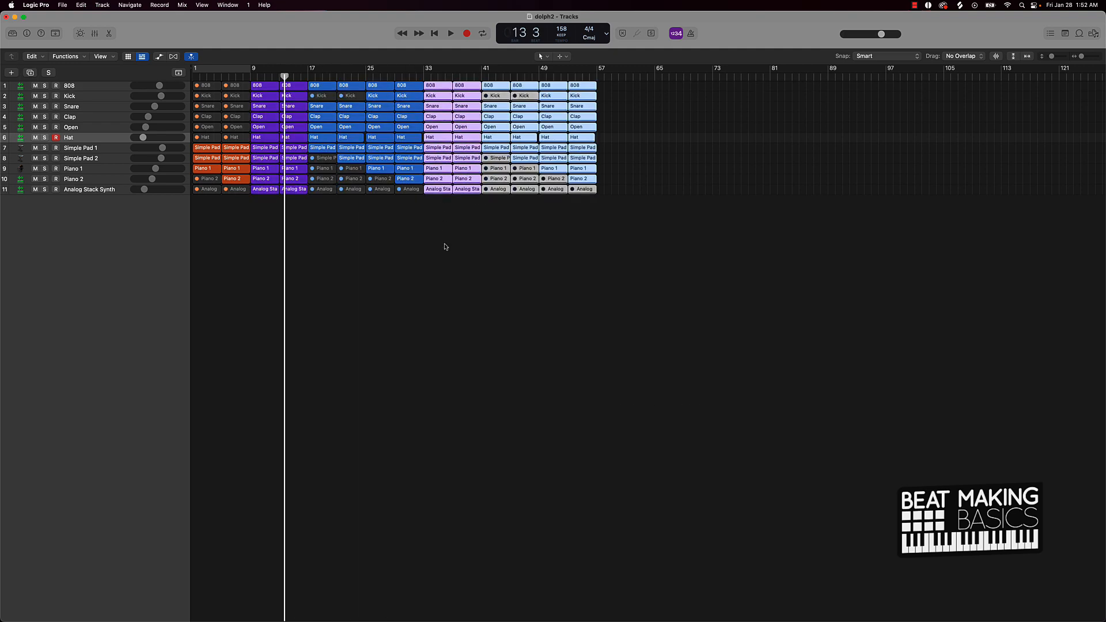
click(444, 247)
Copy the purple hook to bar 57, the intro's second half to bar 65 and its first half to bar 69.
drag(437, 210, 608, 95)
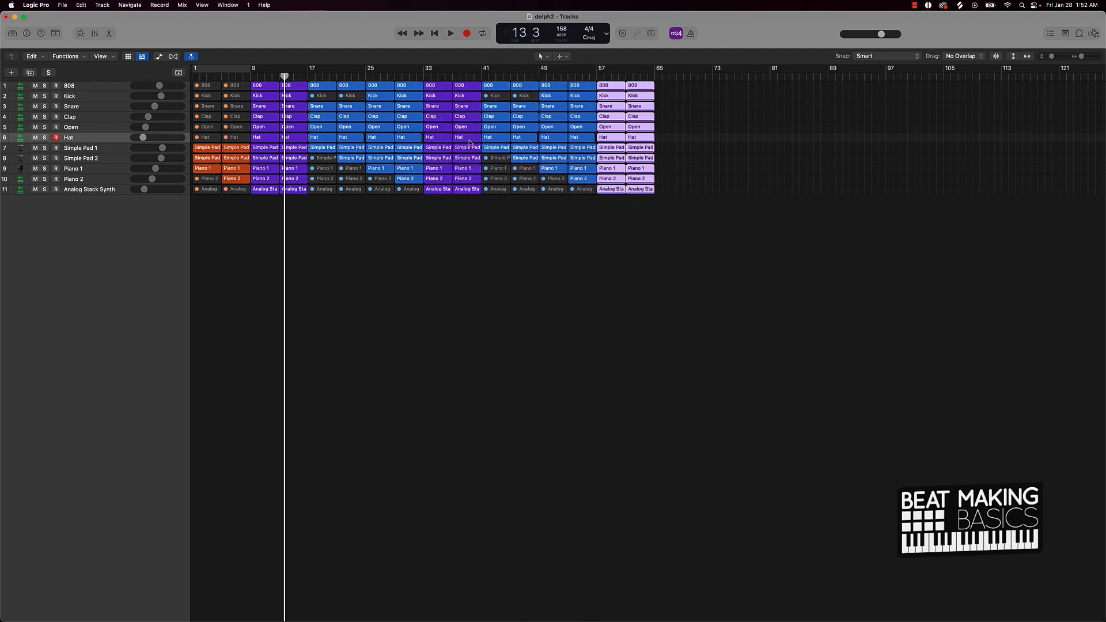
drag(233, 216, 667, 88)
drag(202, 205, 693, 87)
Place the playhead at the arrangement's end, bar 73, and set the transport display to Beats & Time.
click(714, 76)
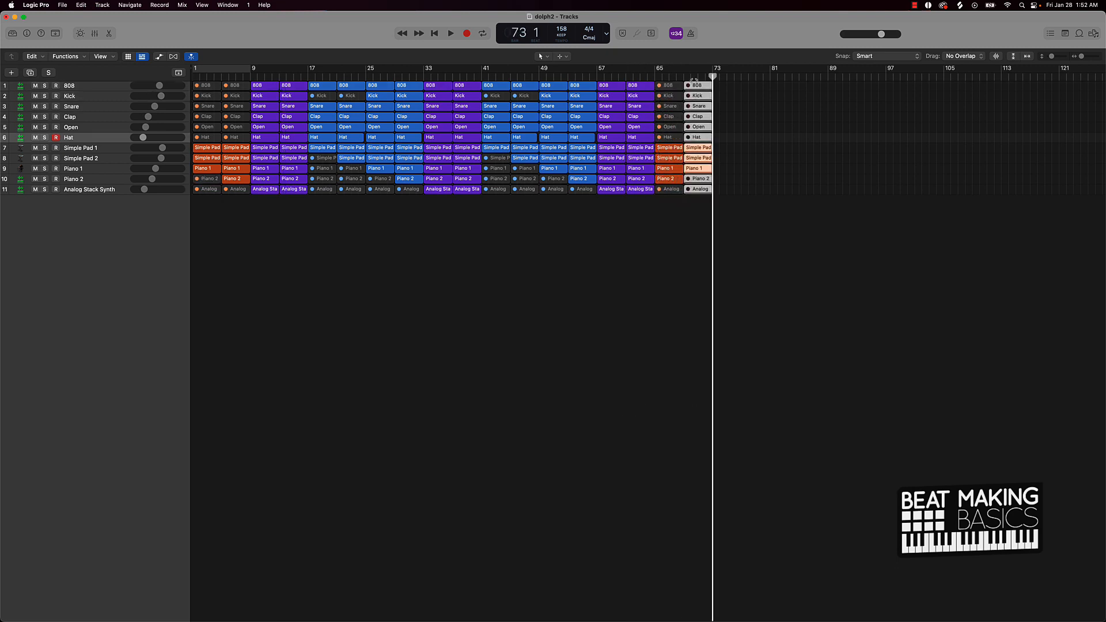
click(778, 119)
click(605, 34)
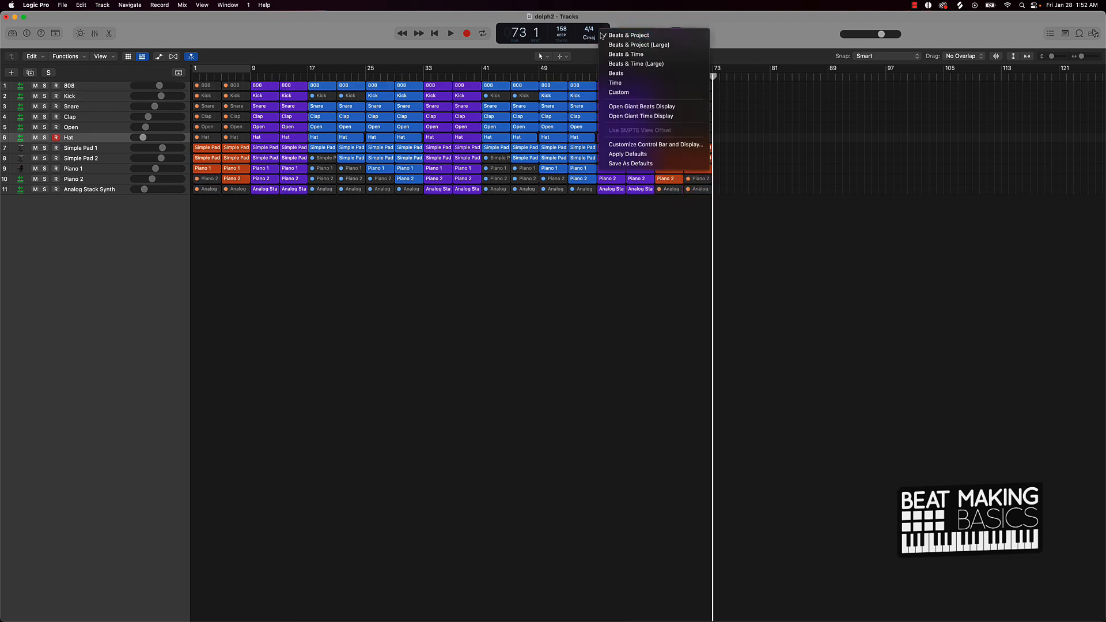
click(633, 55)
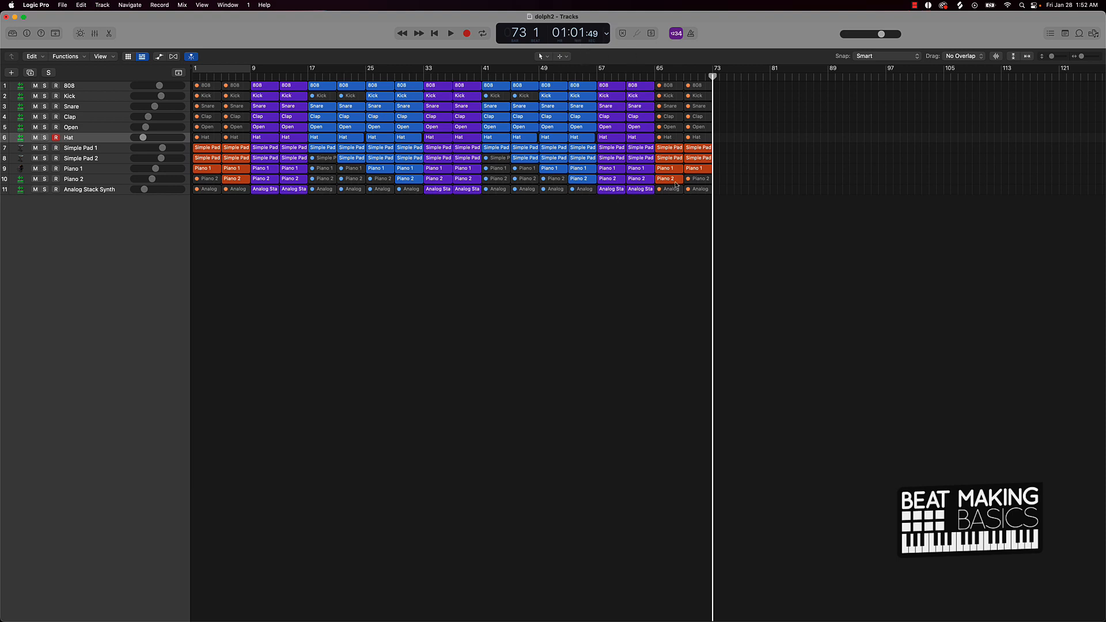
Move the final hook and outro from bar 57 to bar 105 and copy the bar 33 hook and verse to bar 57.
drag(610, 208, 739, 81)
drag(613, 90, 958, 88)
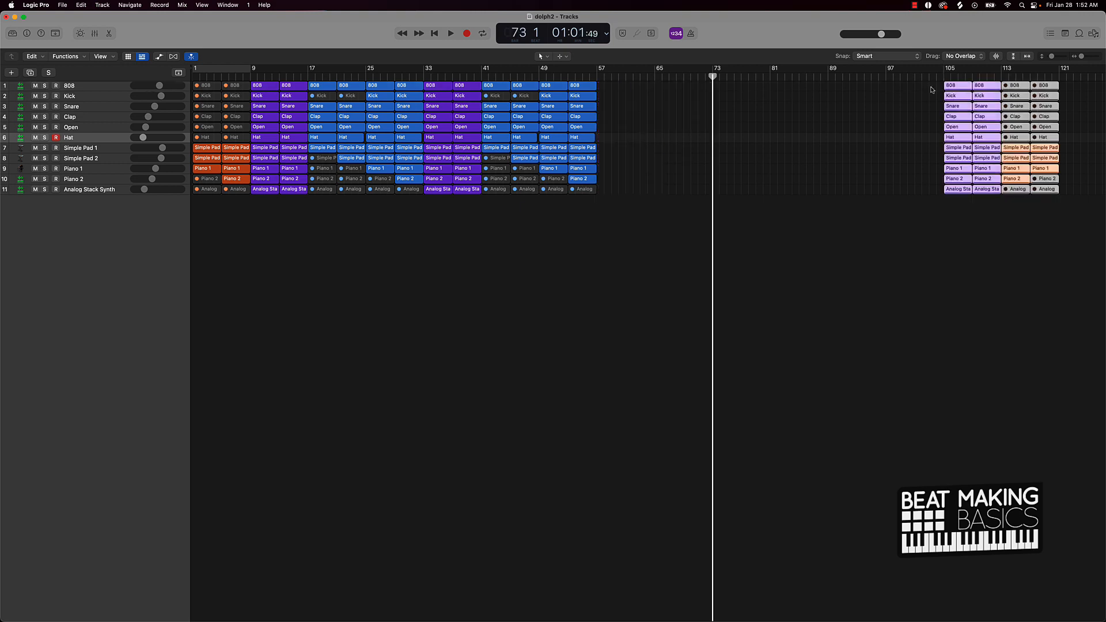
drag(610, 91, 612, 192)
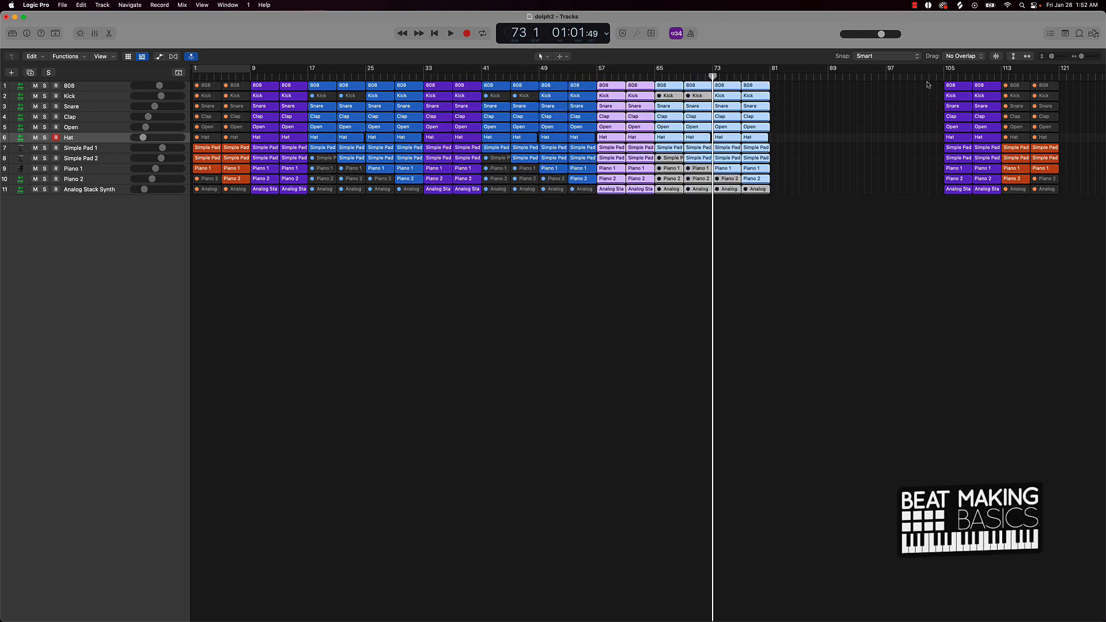
Move the final hook and outro regions to bar 81, check the song length at bar 98 and return the playhead to the start.
drag(928, 81, 1084, 194)
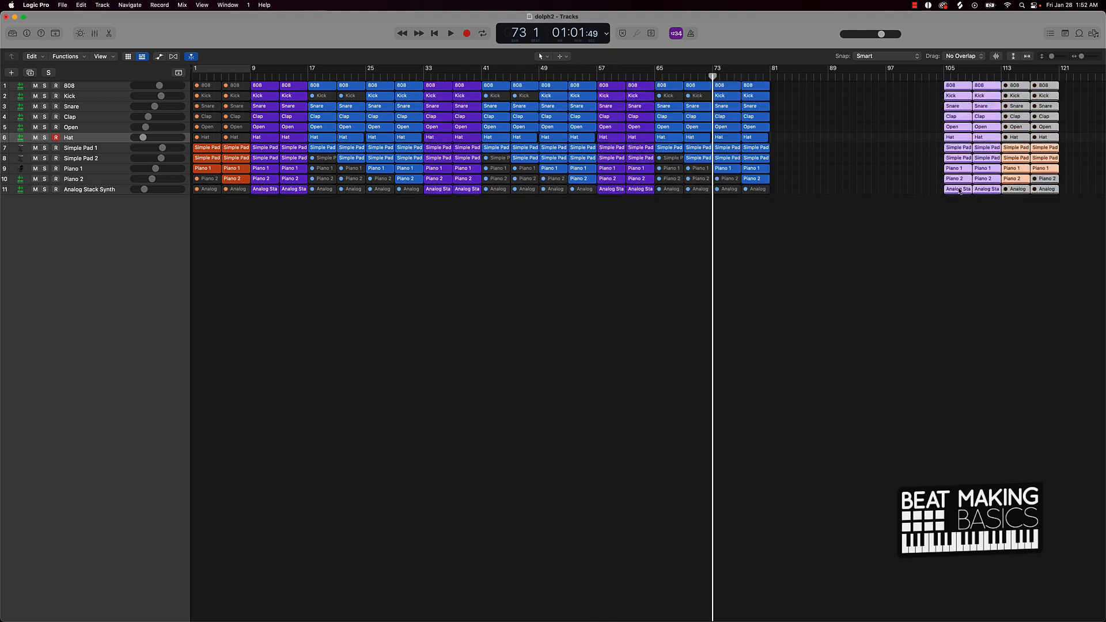
drag(959, 190, 787, 180)
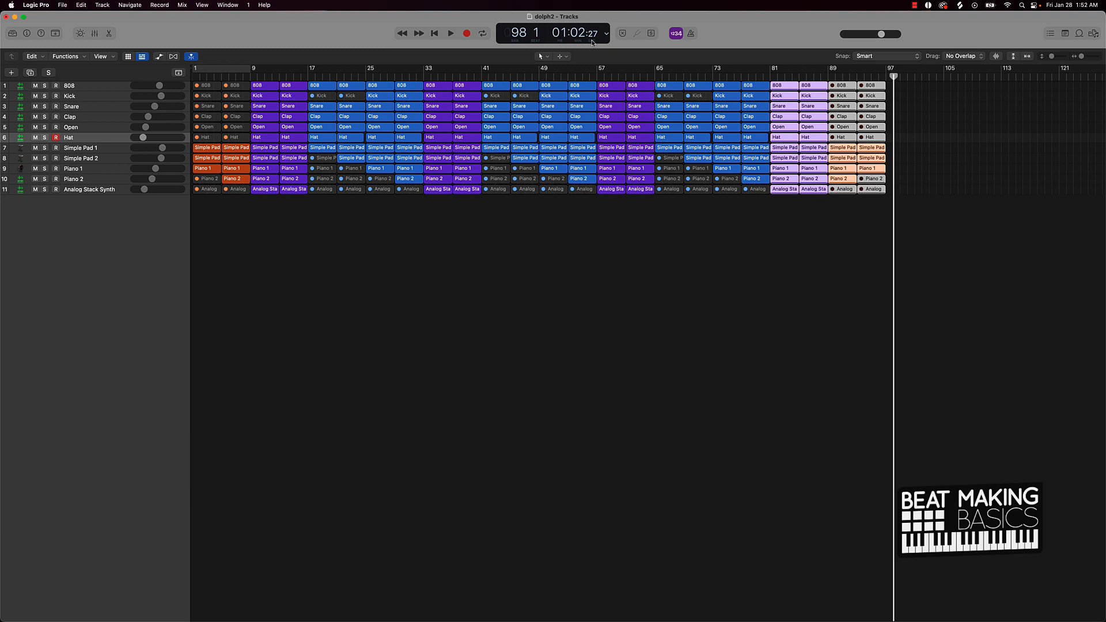
scroll(1104, 145, right, 3)
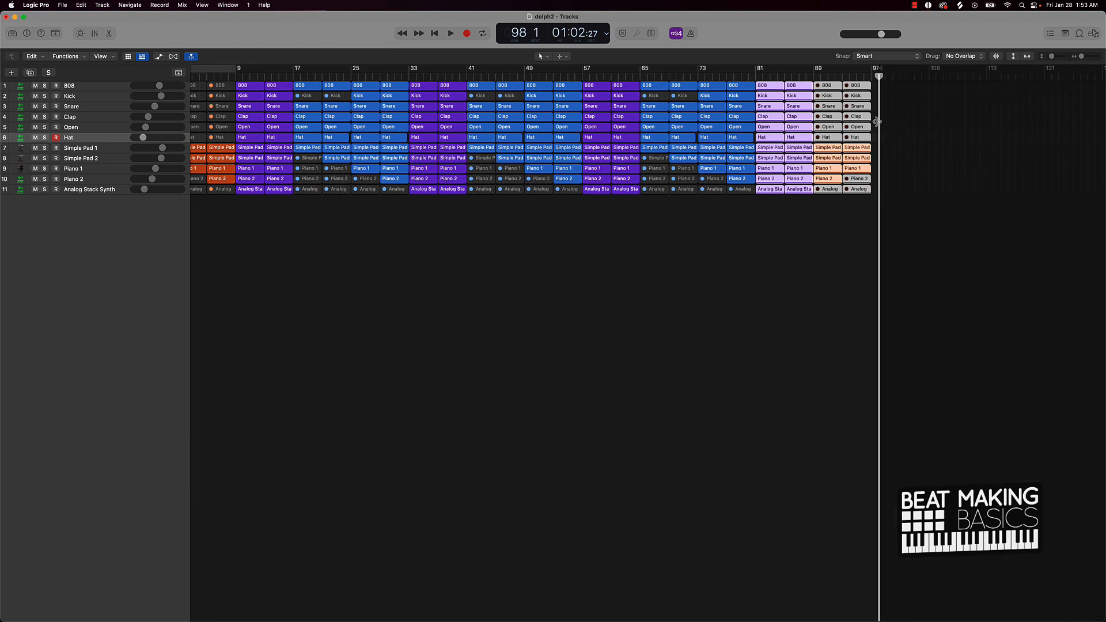
scroll(879, 123, left, 3)
key(Return)
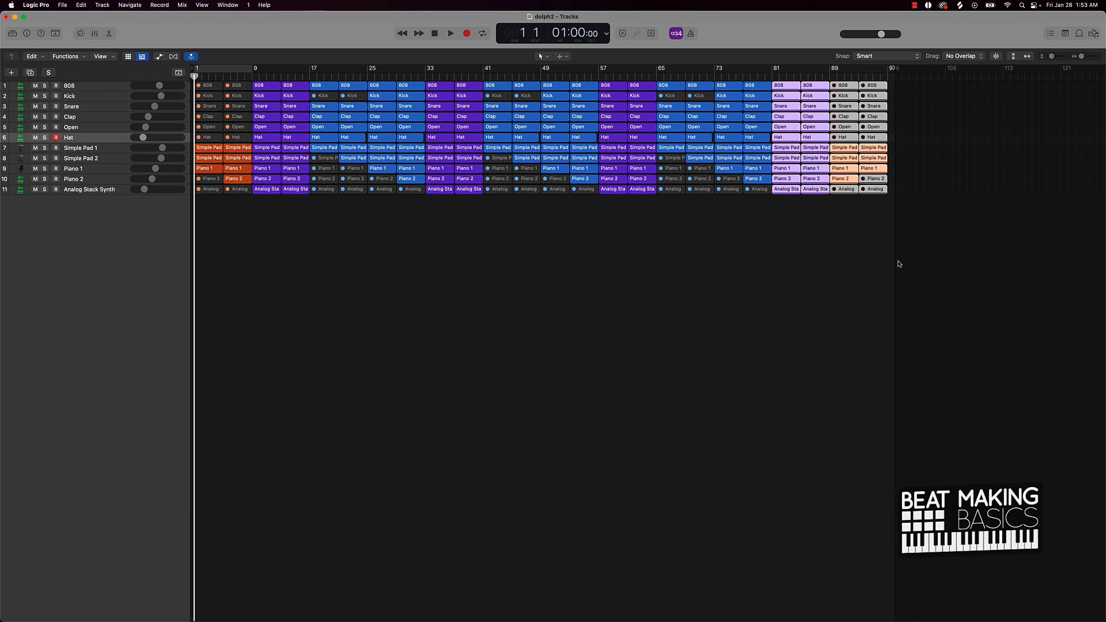
click(689, 241)
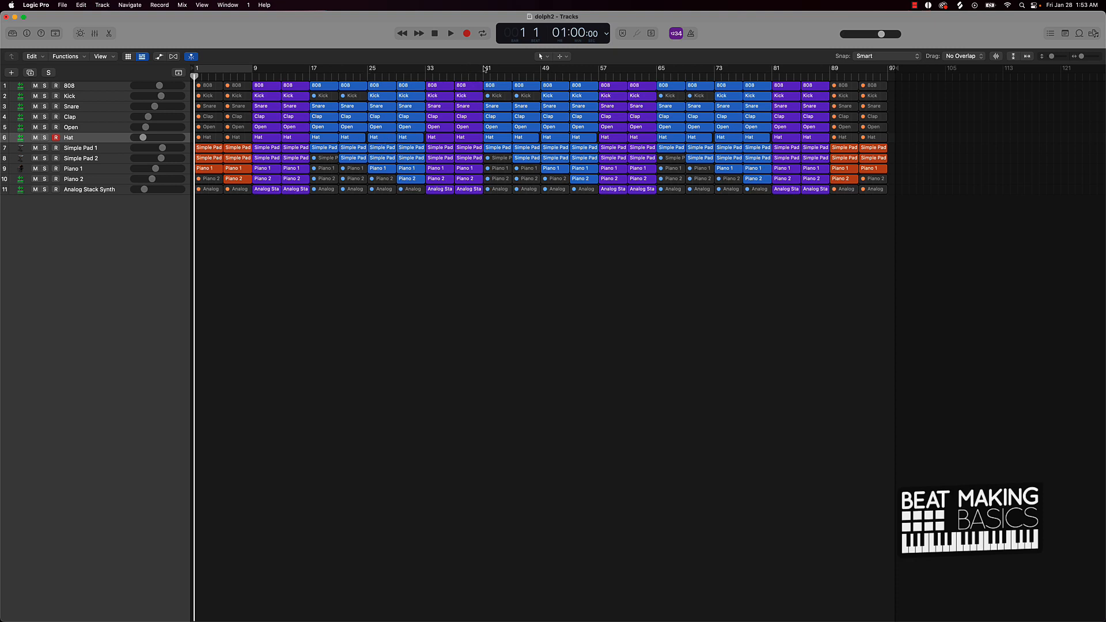
Set the cycle range over the second verse, bars 41 to 57, and insert the Remix FX plug-in on the Simple Pad 1 track.
drag(485, 69, 602, 77)
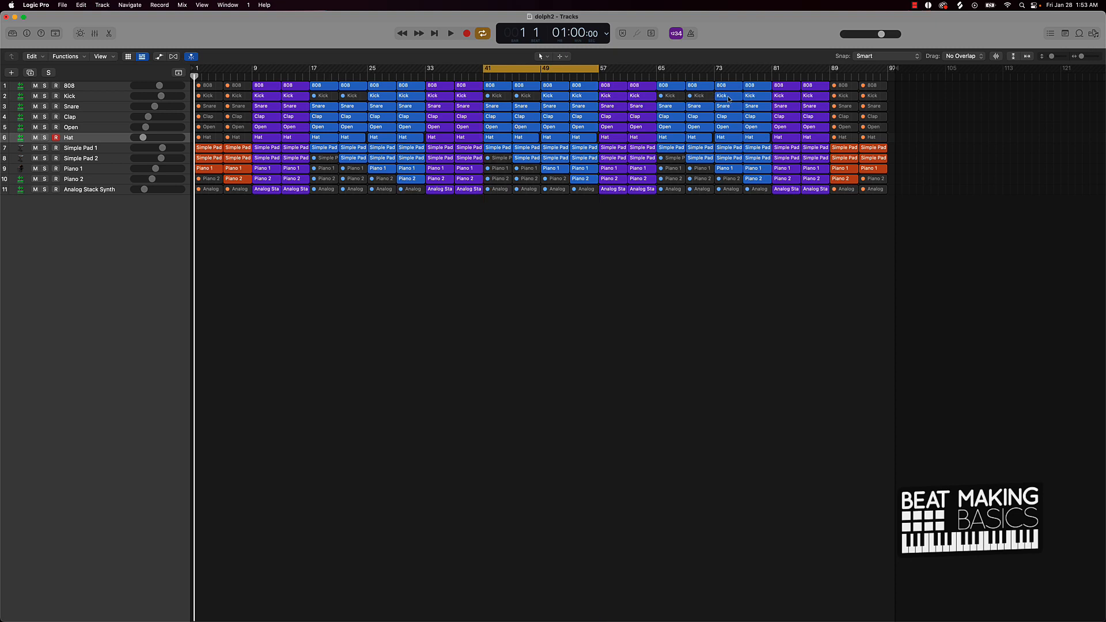
click(105, 150)
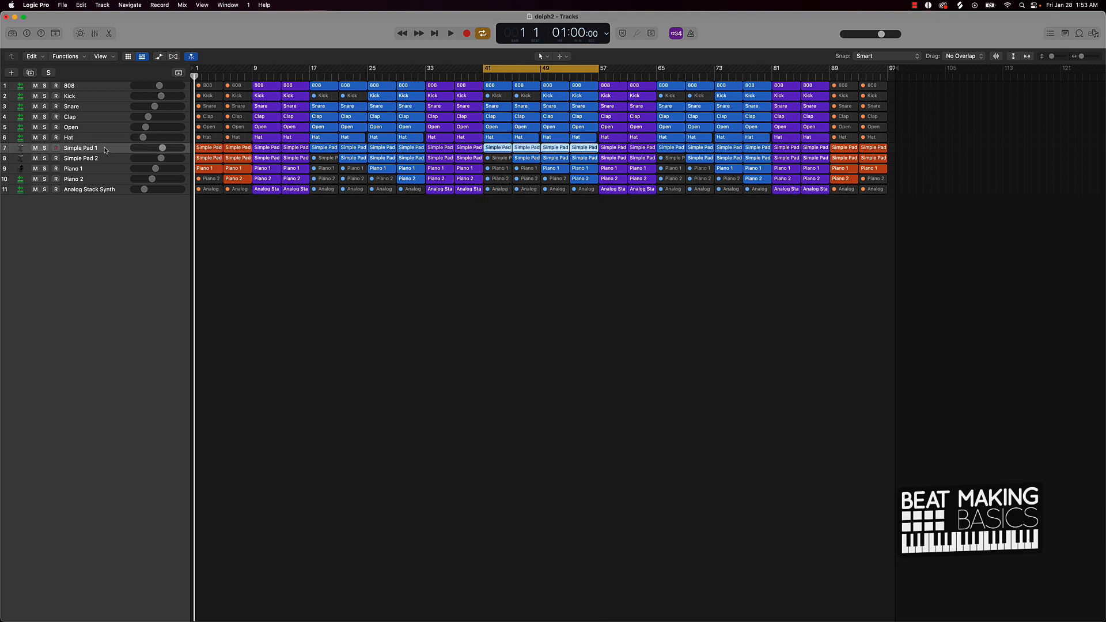
click(27, 33)
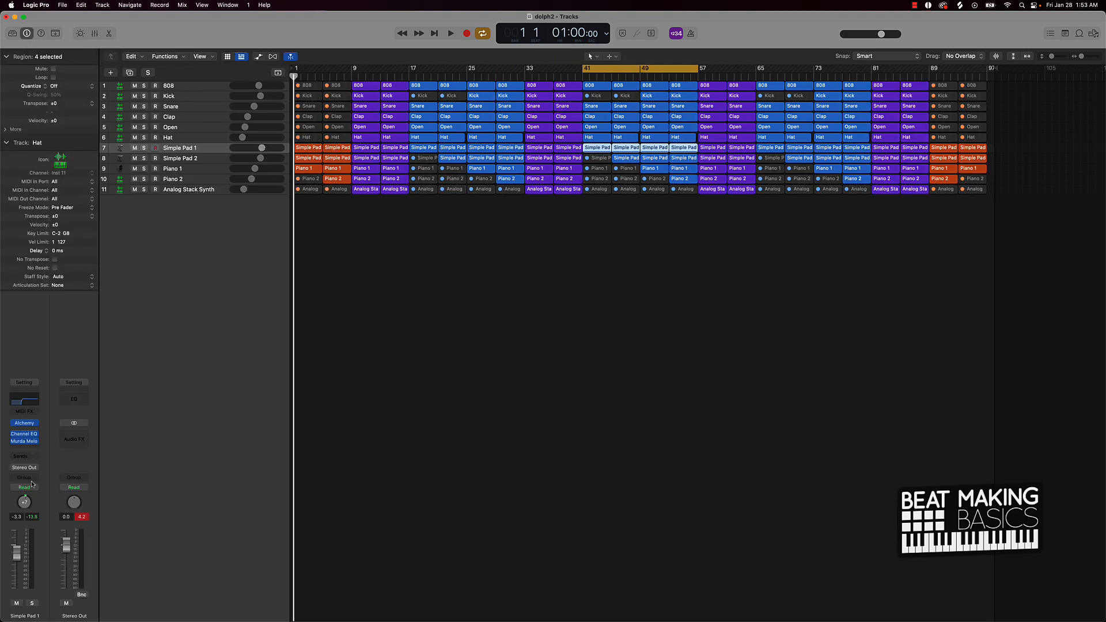
click(24, 449)
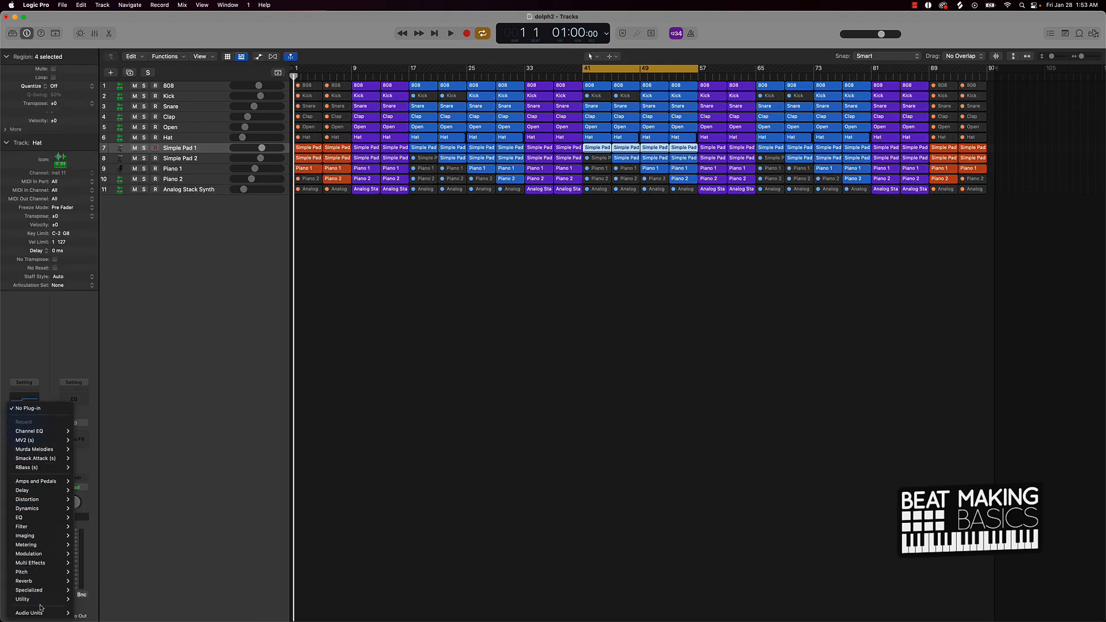
mouse_move(23, 565)
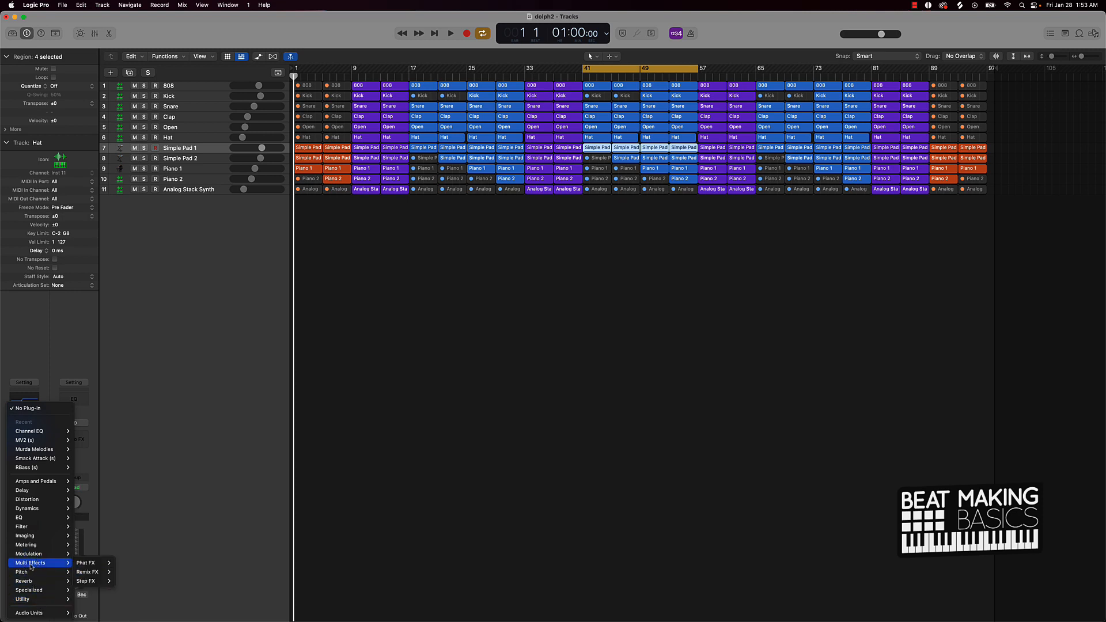
click(127, 572)
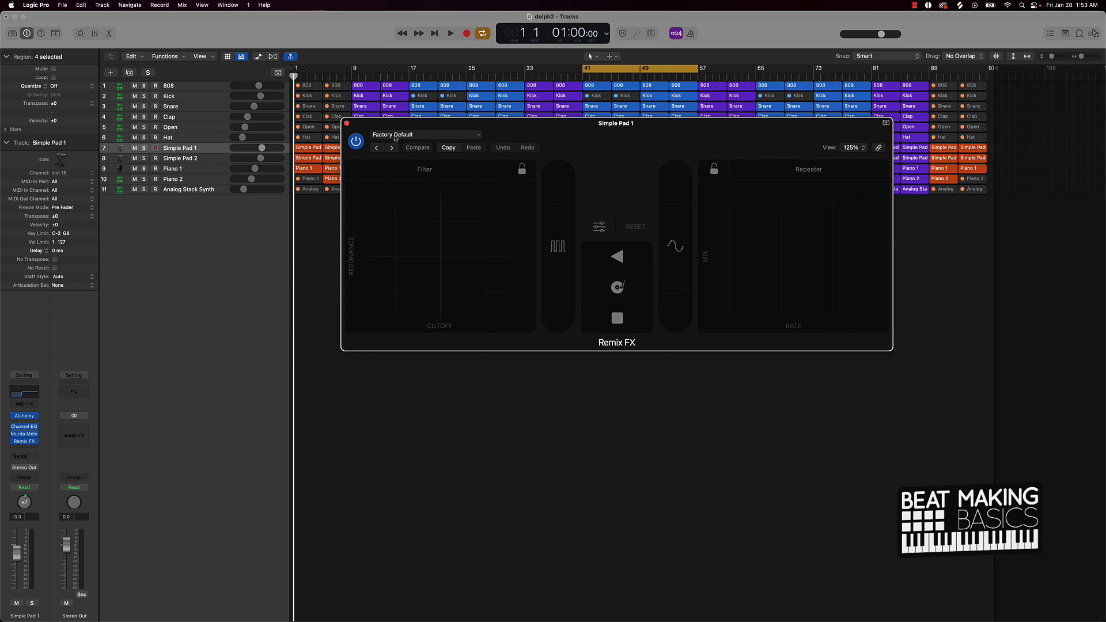
Move the Remix FX window below the tracks and turn off the cycle range, leaving no regions selected.
drag(403, 123, 408, 238)
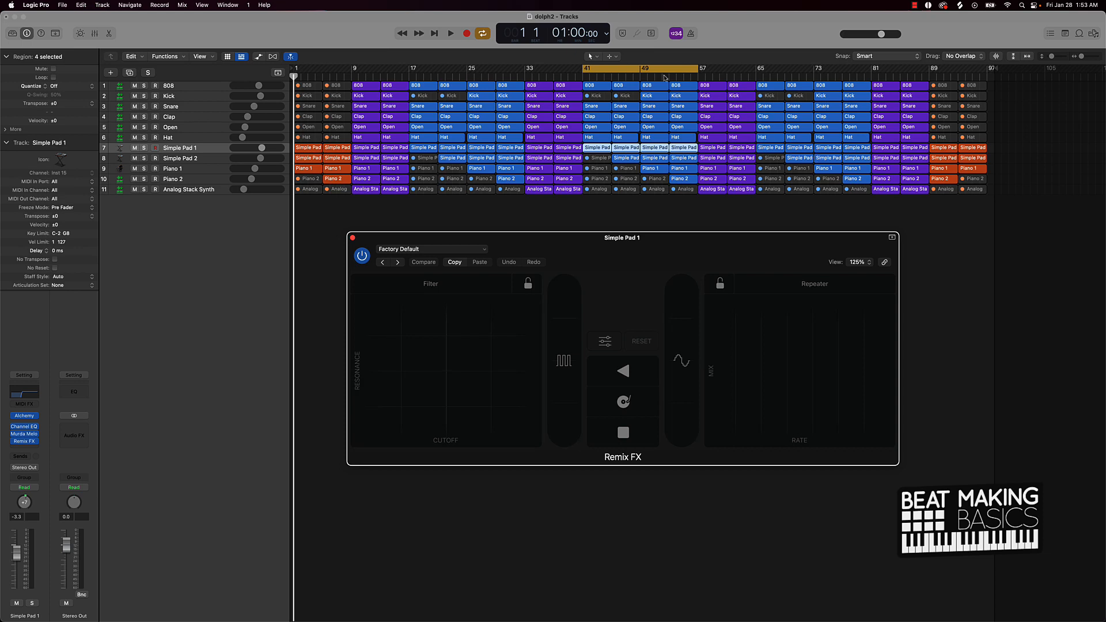
click(648, 69)
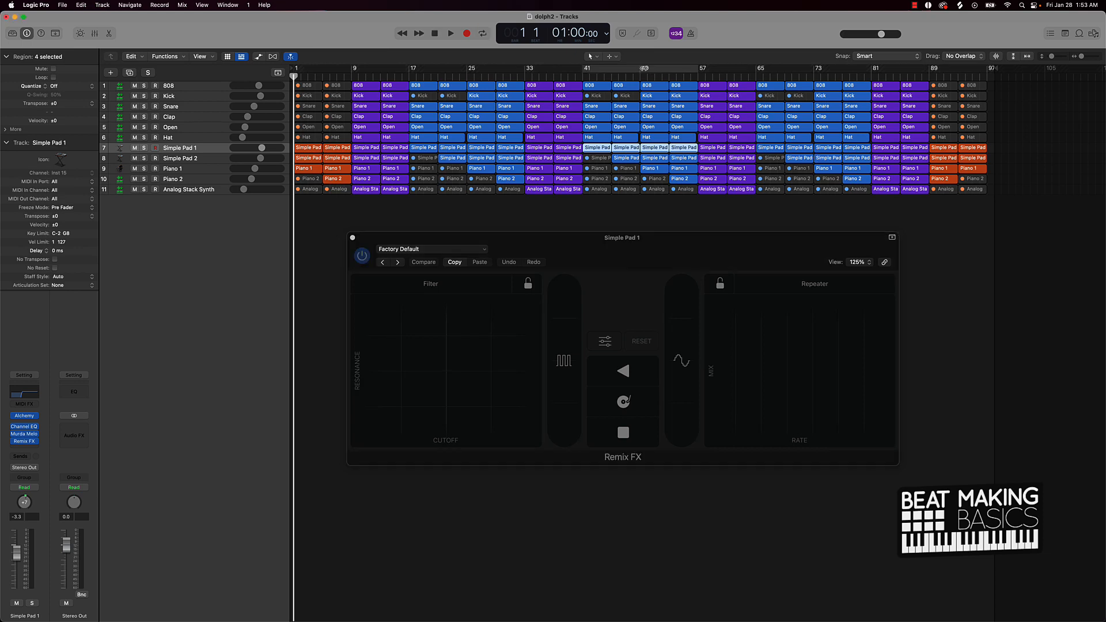
click(612, 206)
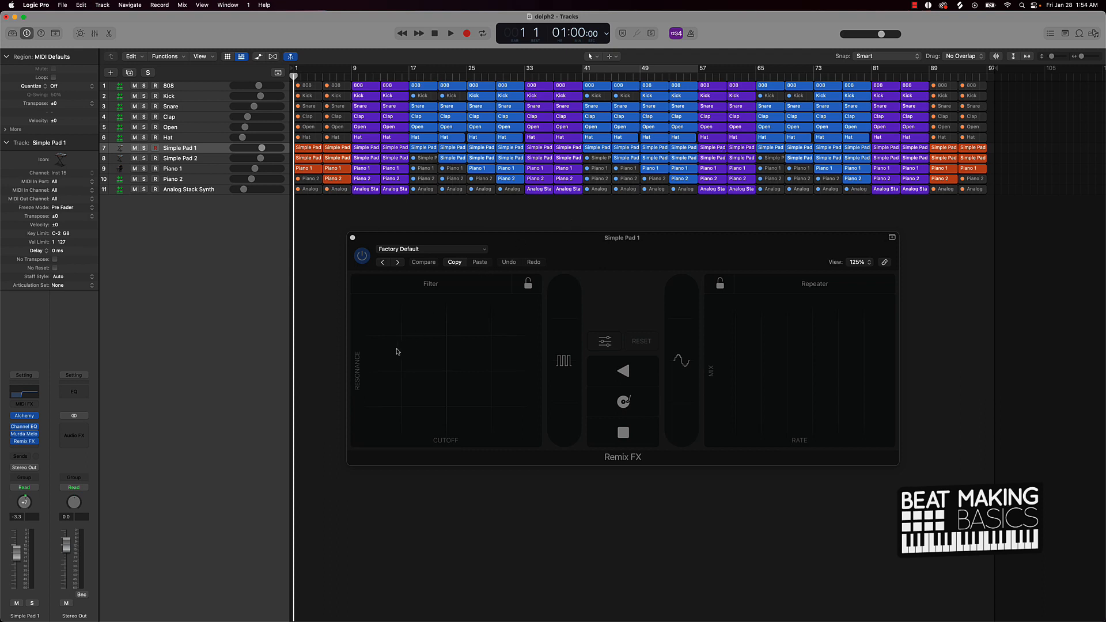
click(360, 259)
click(362, 257)
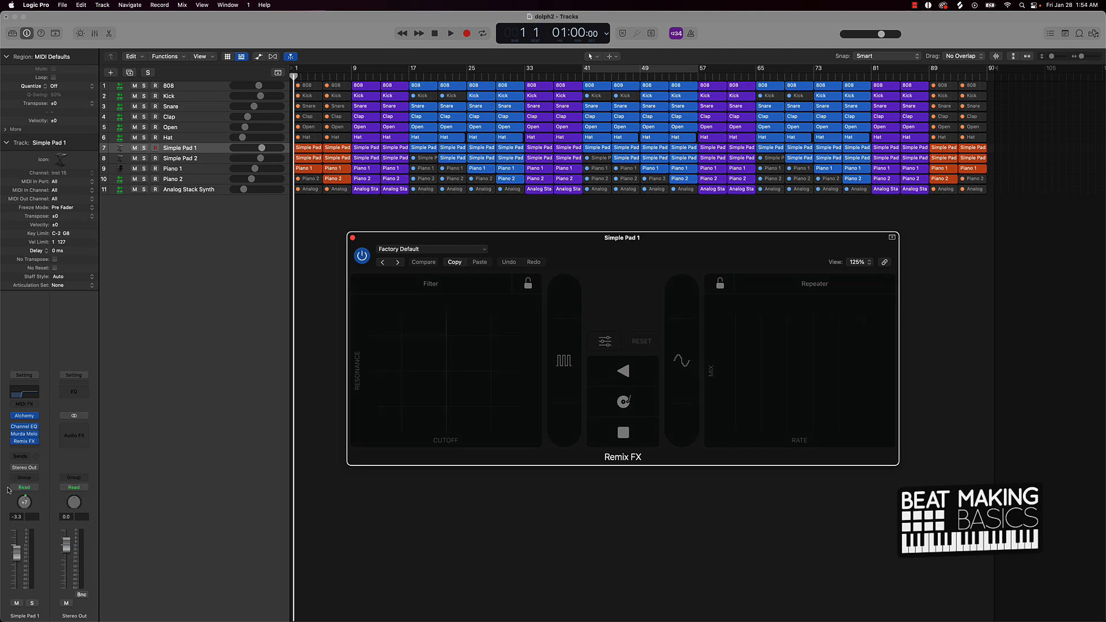
Set the Simple Pad 1 track's automation mode to Latch.
click(16, 491)
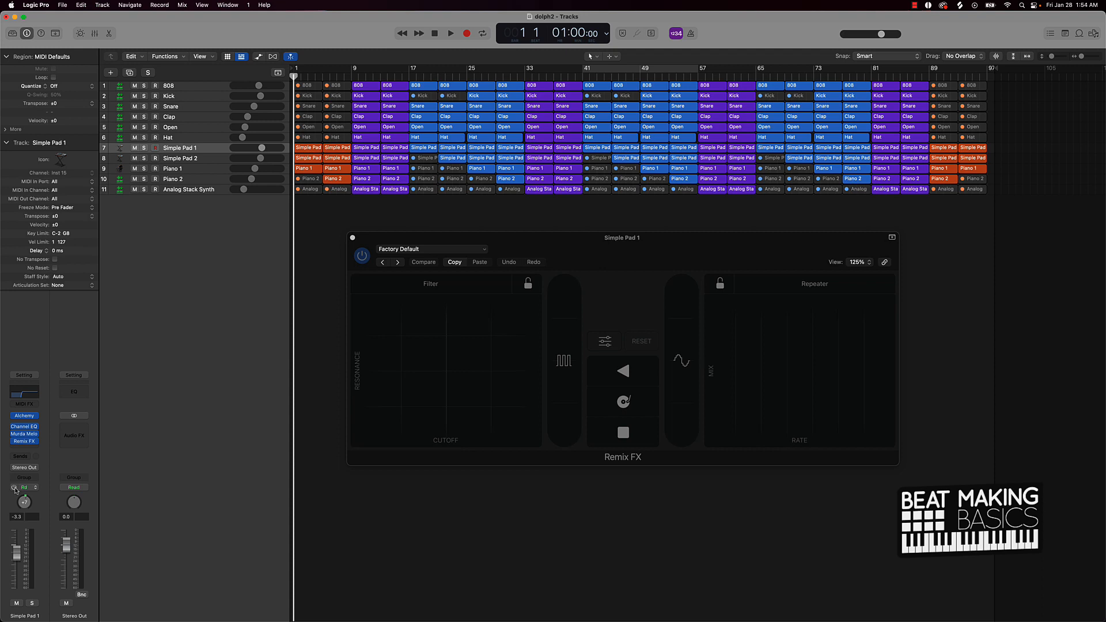
click(36, 489)
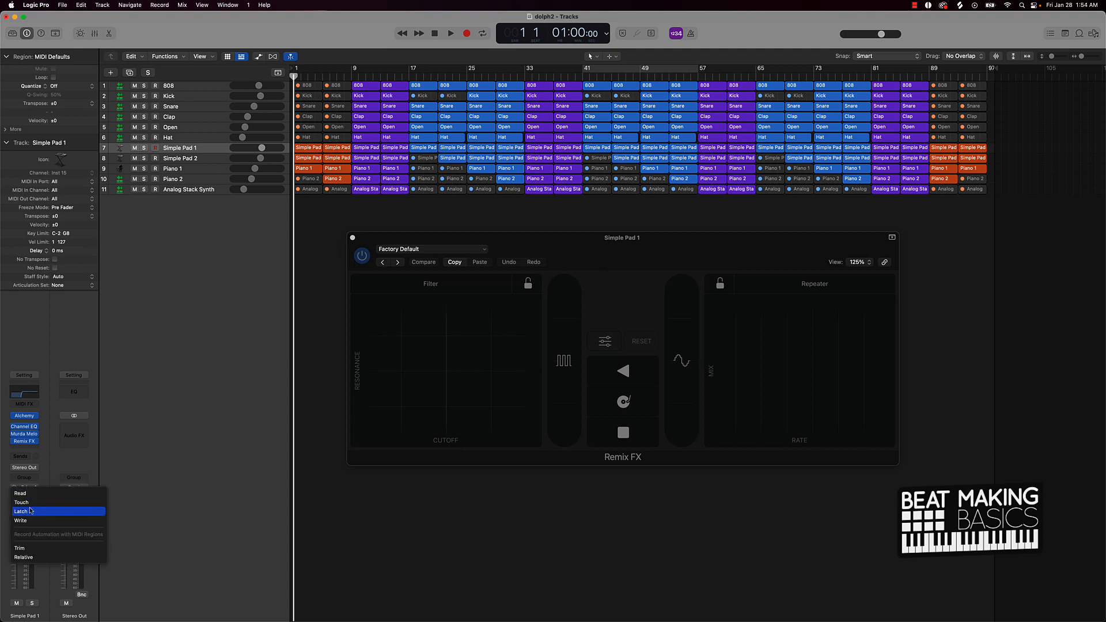
click(29, 513)
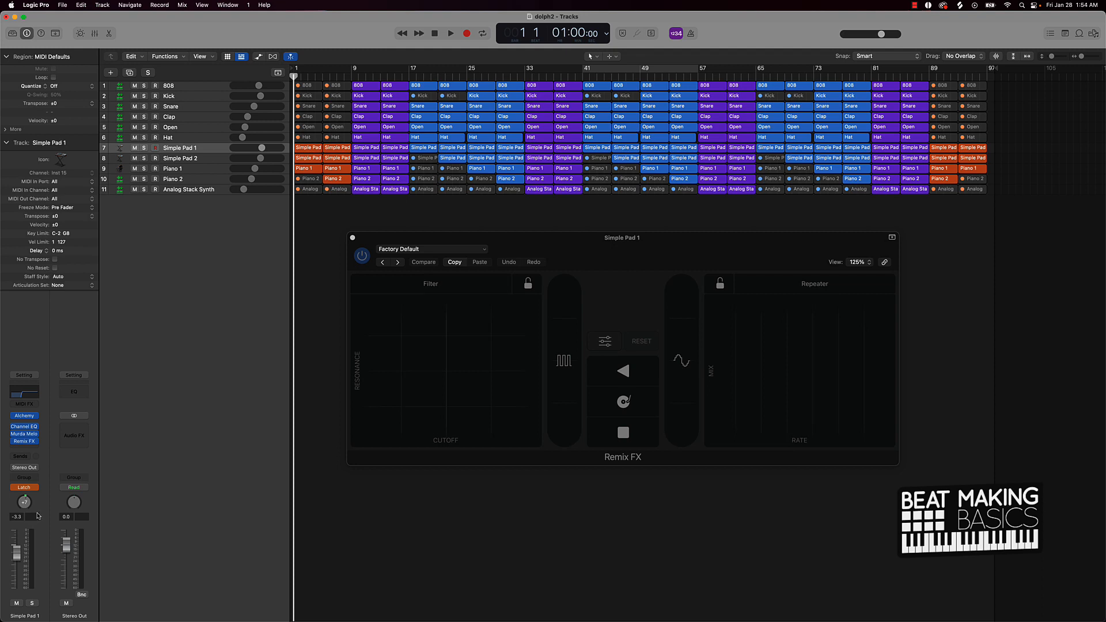
click(33, 487)
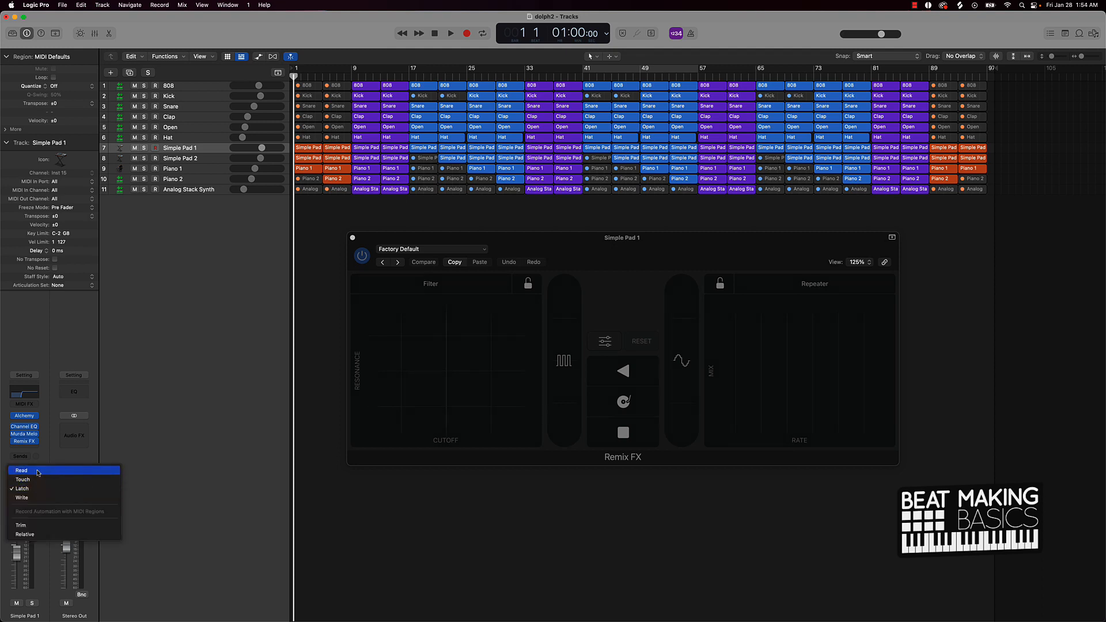
click(38, 473)
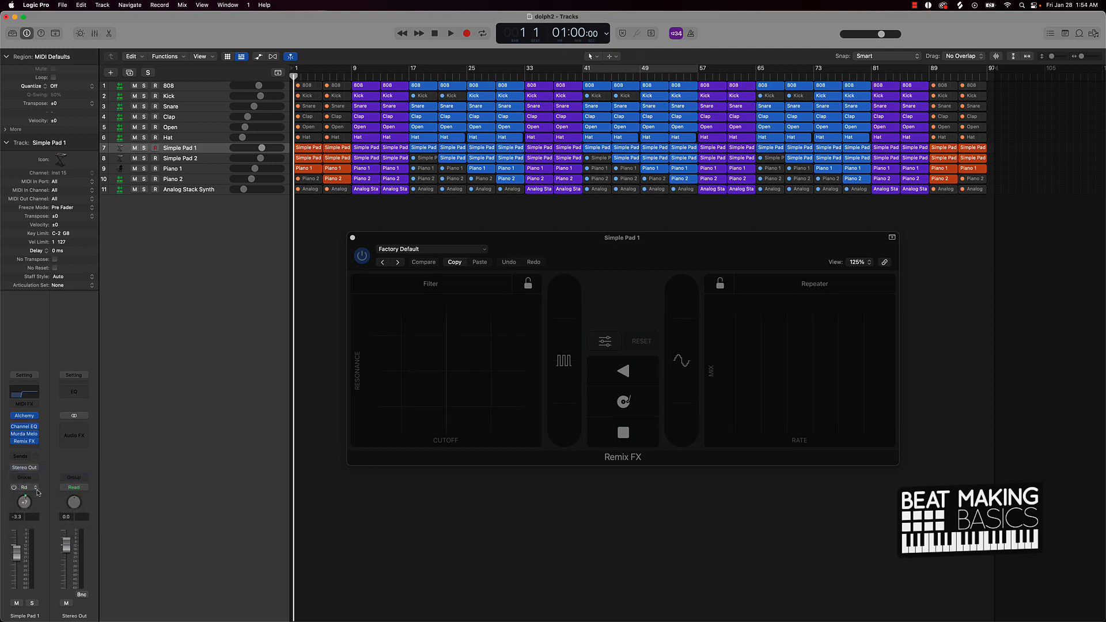
click(37, 491)
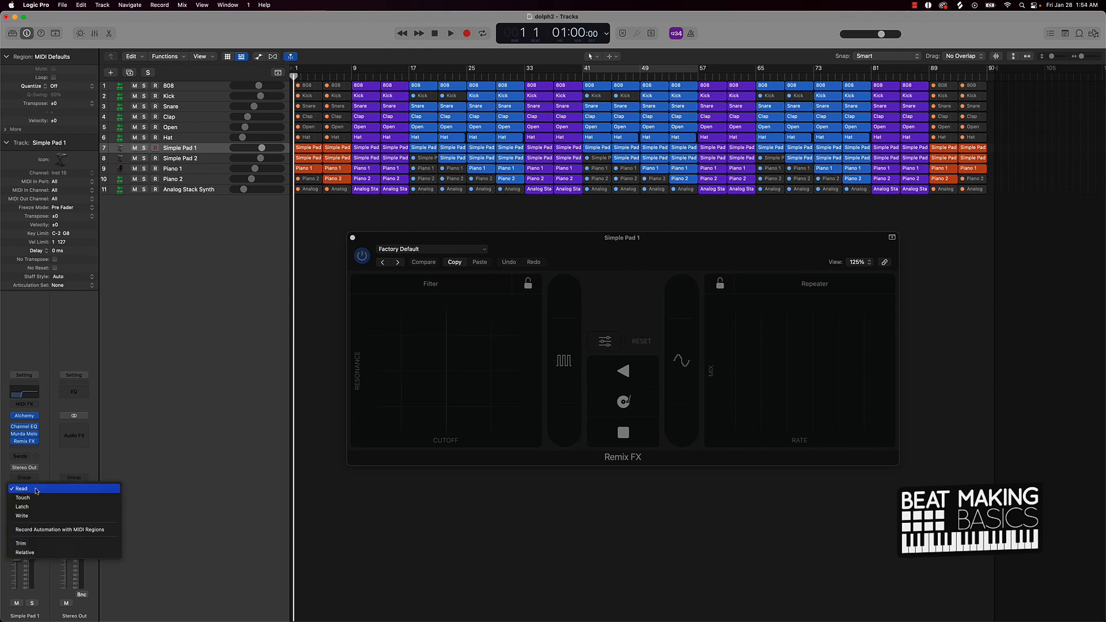
click(28, 508)
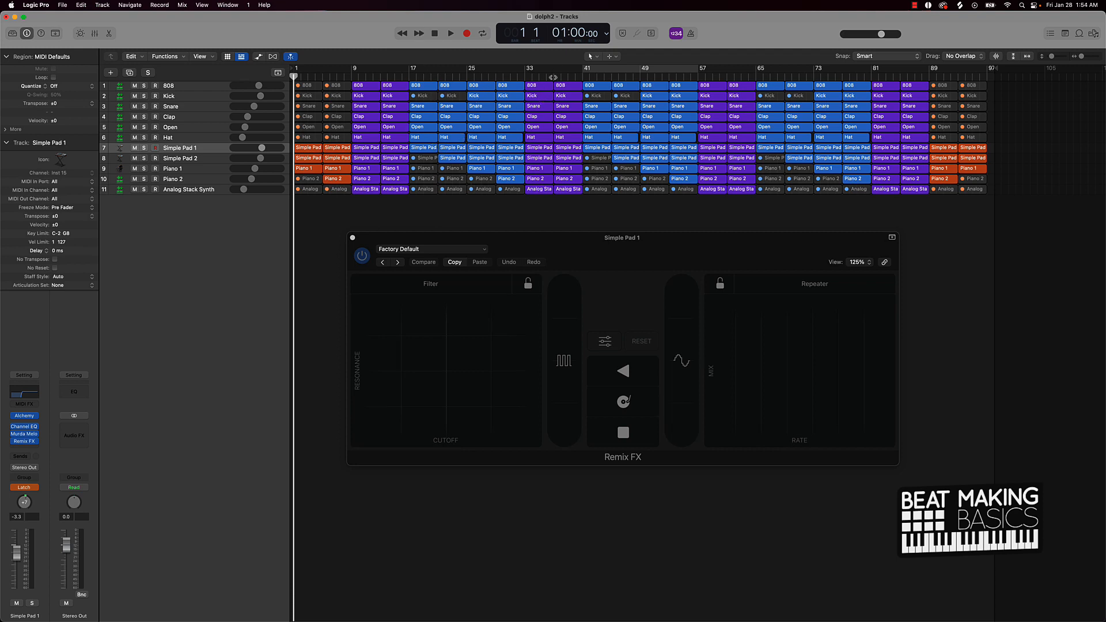
Play the song from bar 37 and perform Remix FX filter, gater and tape stop moves to record their automation on Simple Pad 1.
click(553, 75)
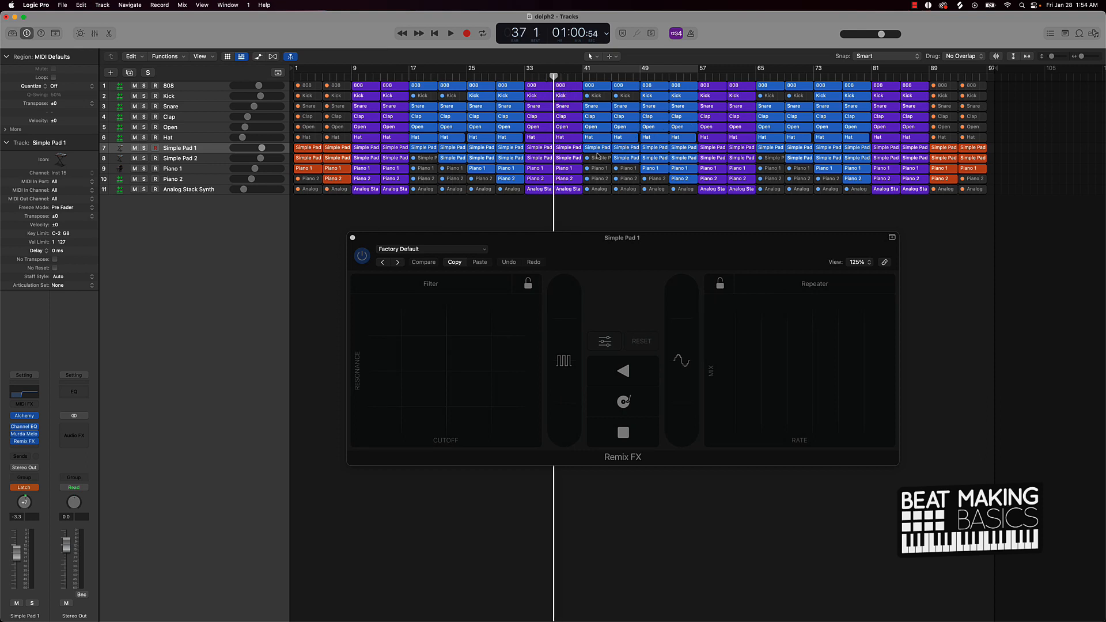
key(space)
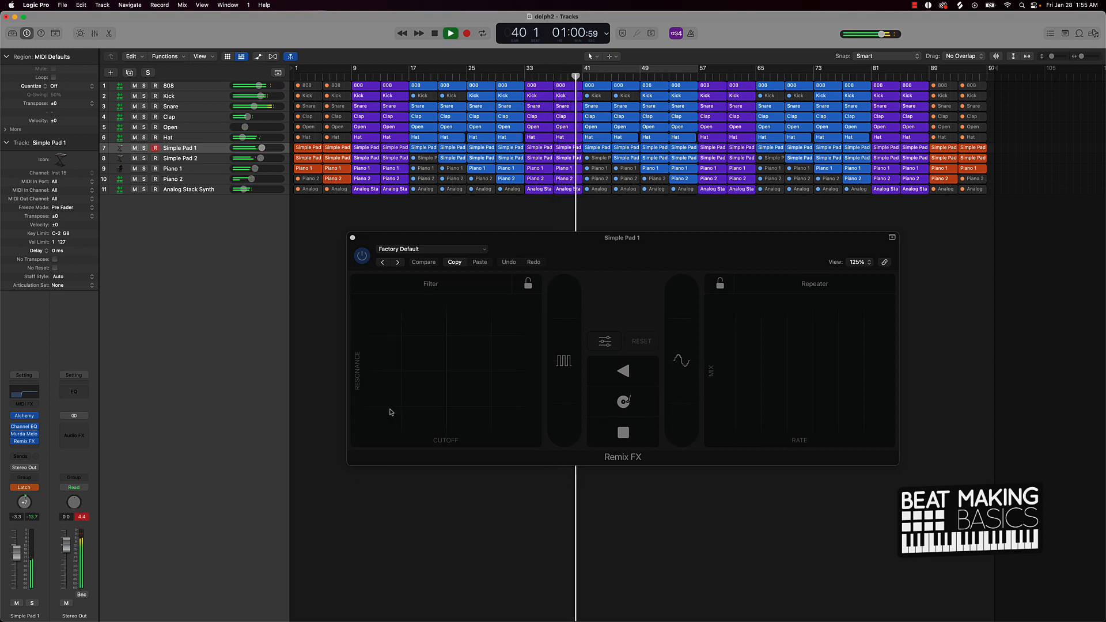
drag(393, 411, 436, 383)
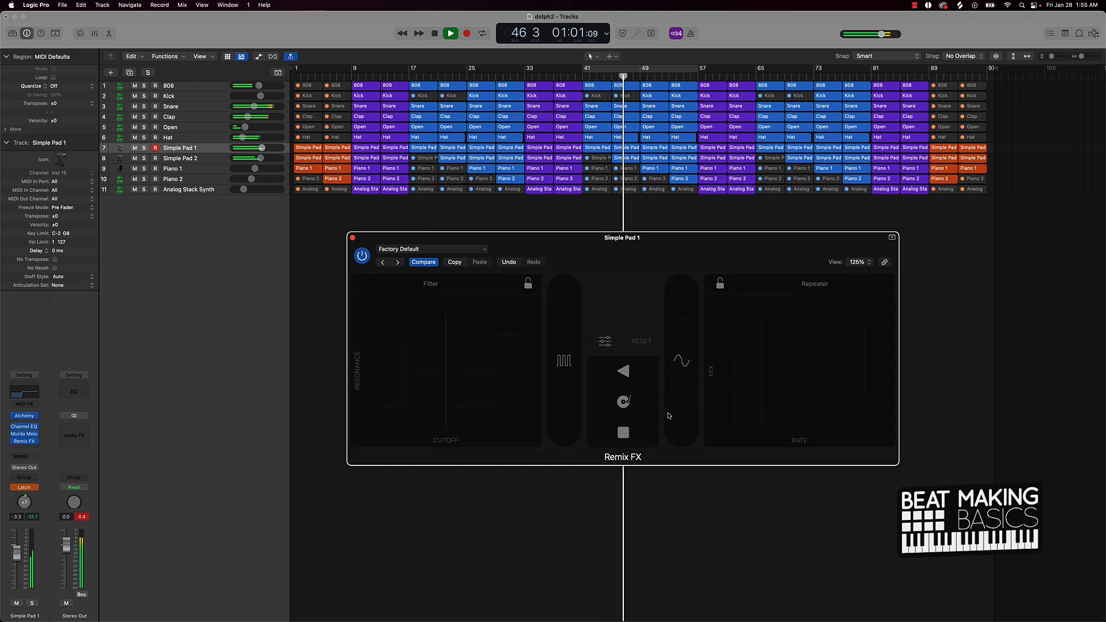
click(567, 409)
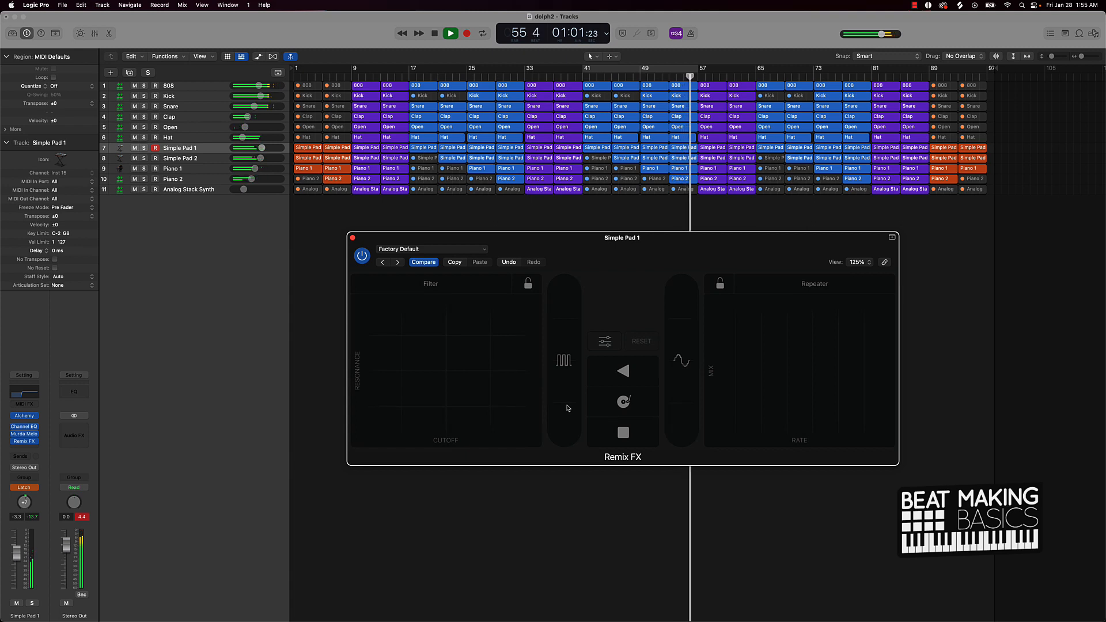
click(568, 408)
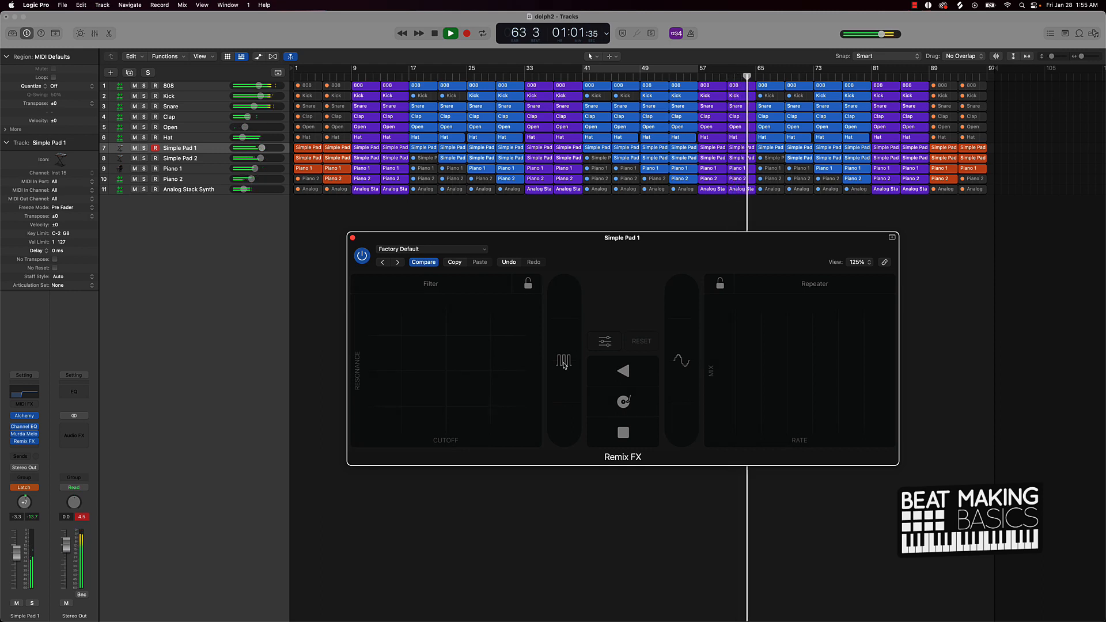
drag(575, 413, 569, 406)
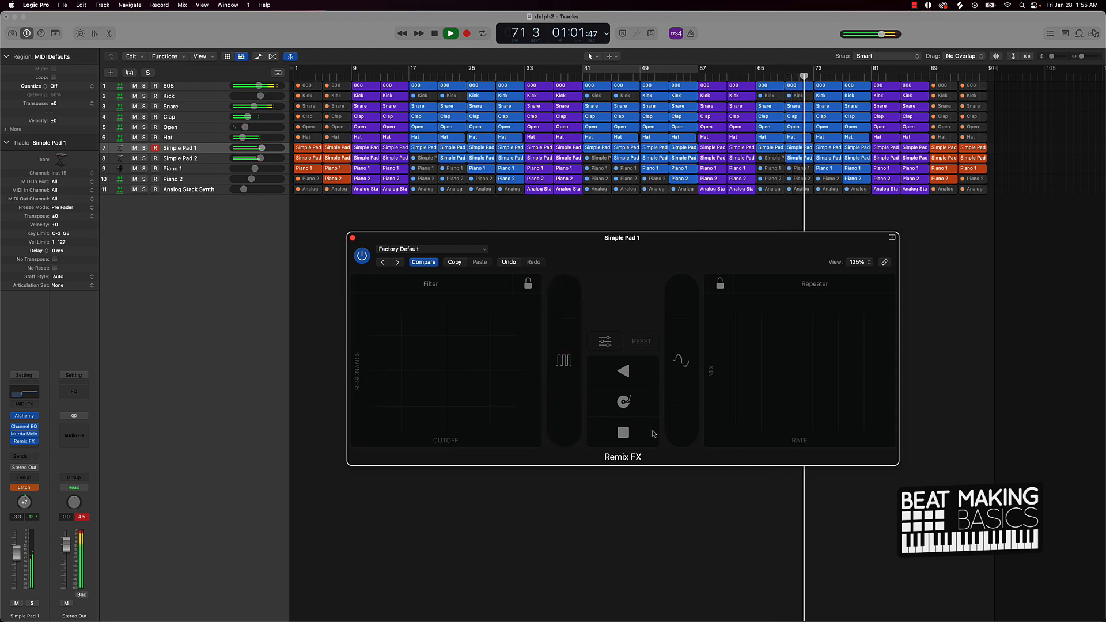
drag(650, 434, 650, 434)
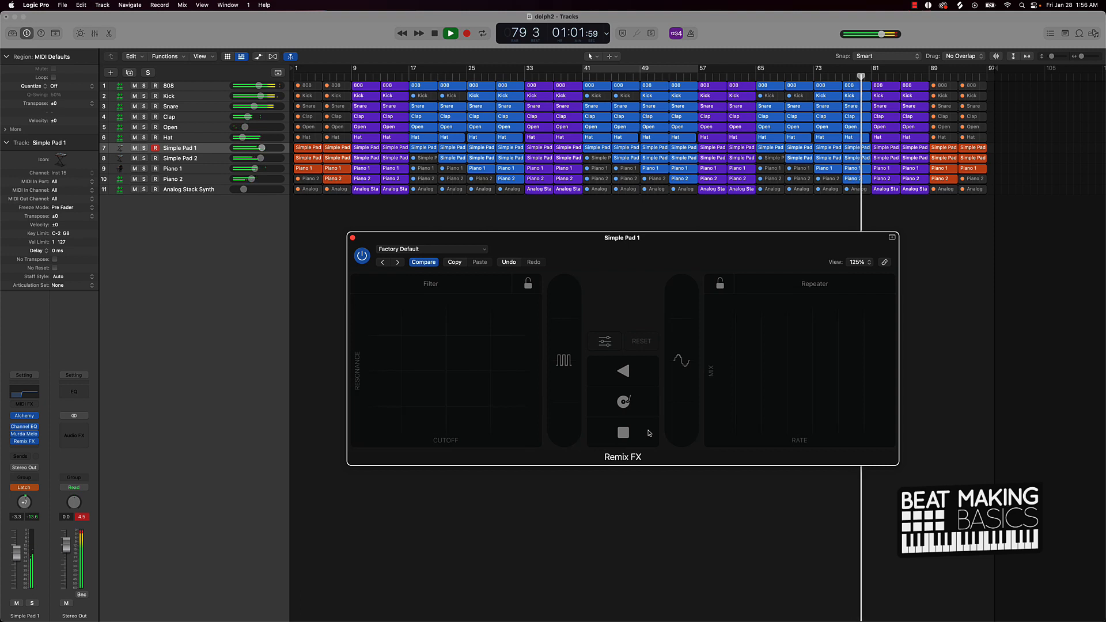
click(640, 432)
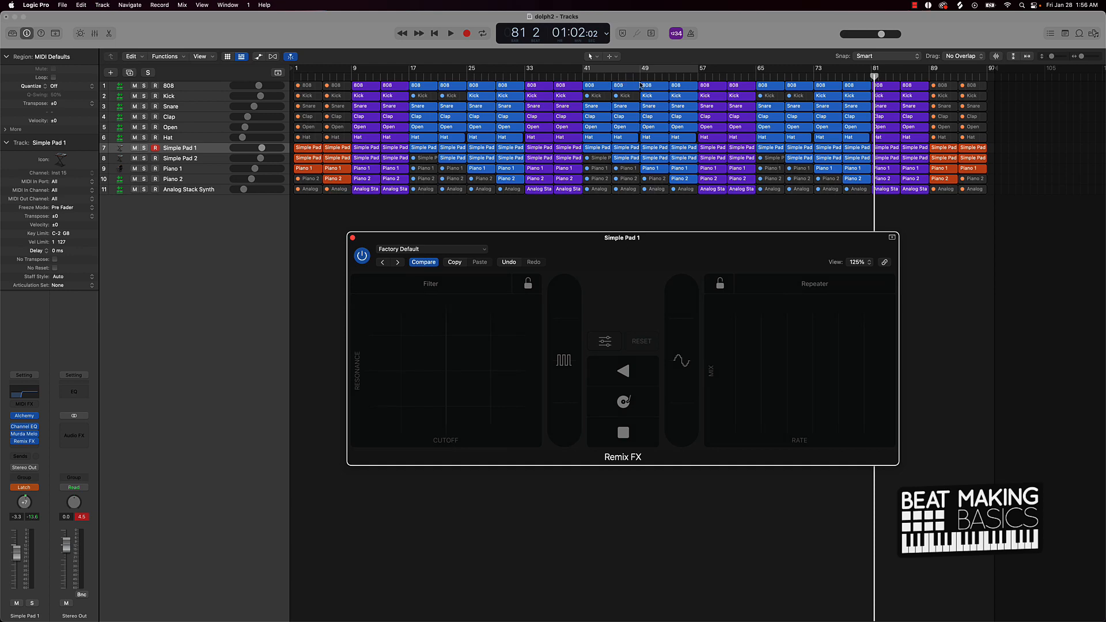
Show the track automation, clear the plug-in window from the Simple Pad 1 lane and display its Remix FX Gater On/Off automation.
key(a)
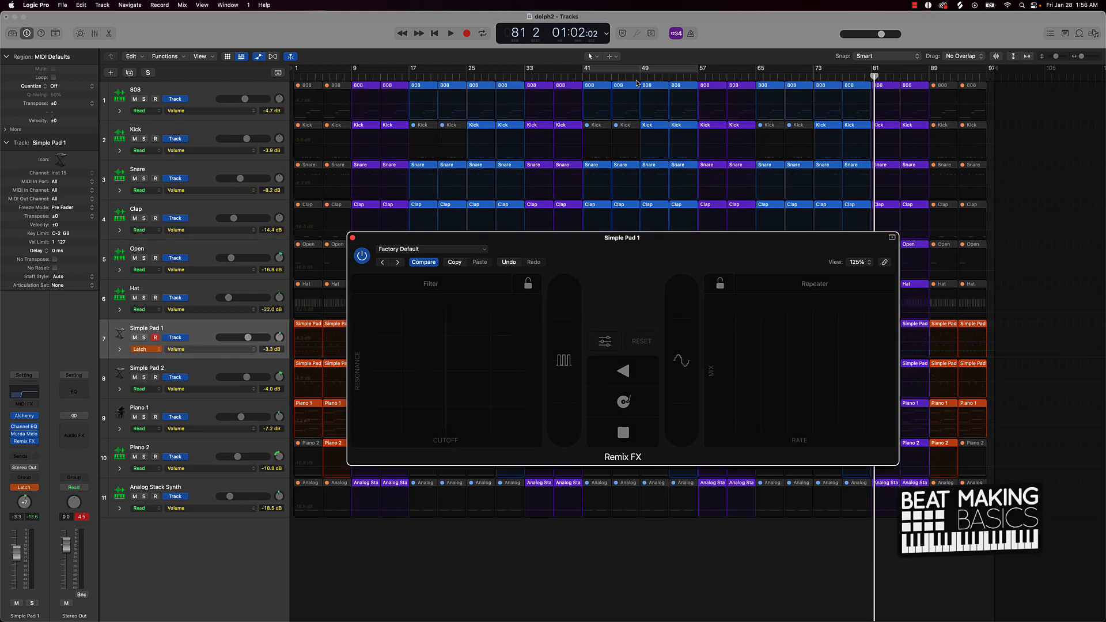
drag(629, 255, 611, 66)
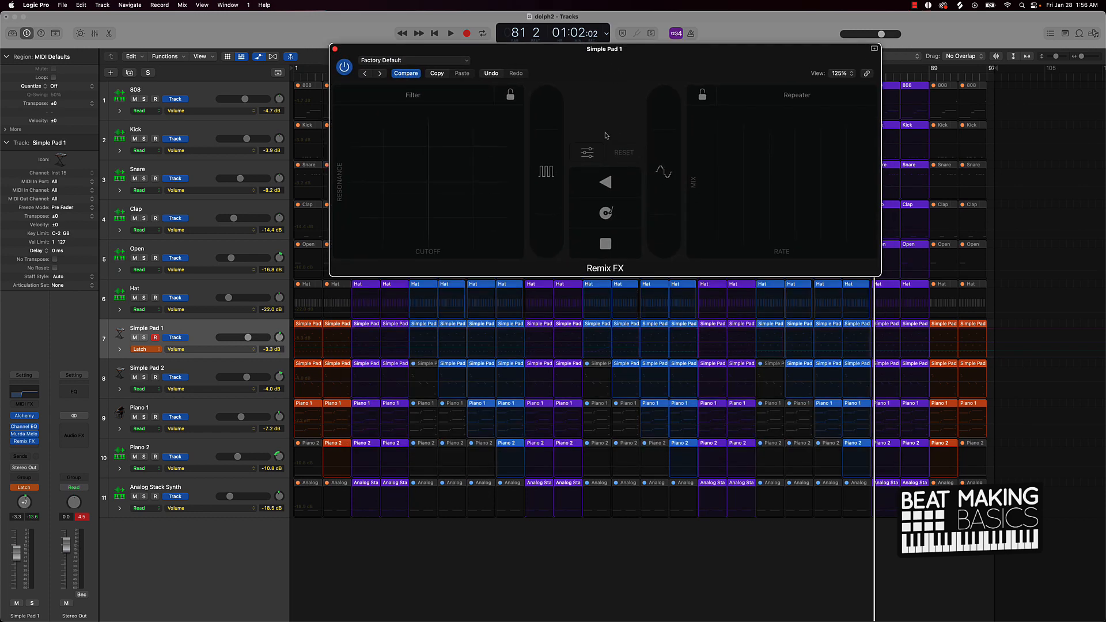
click(220, 331)
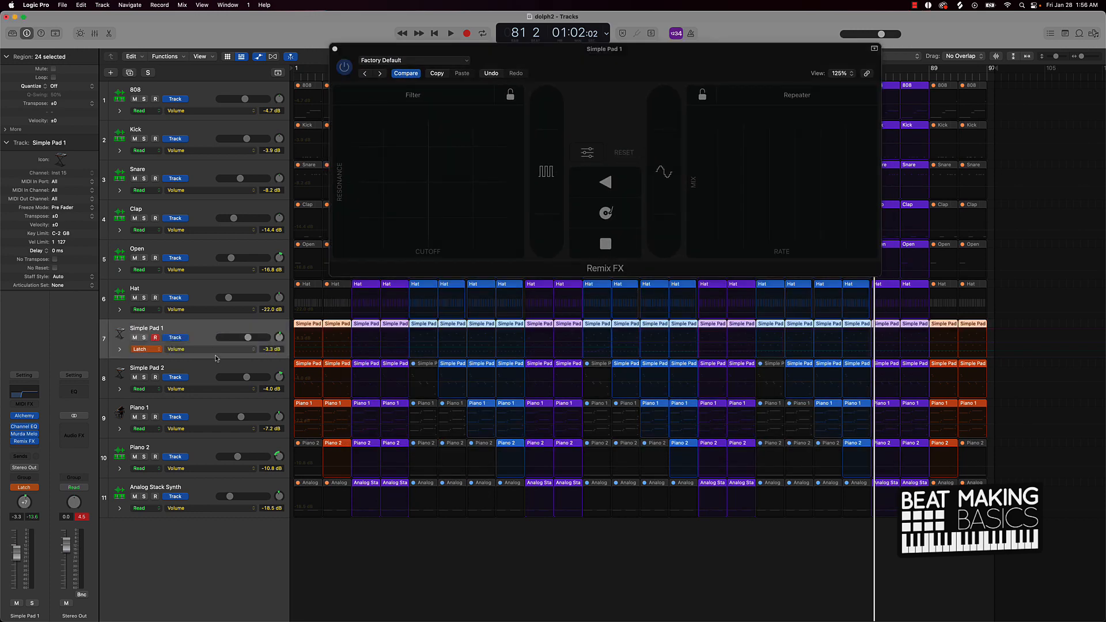
click(222, 350)
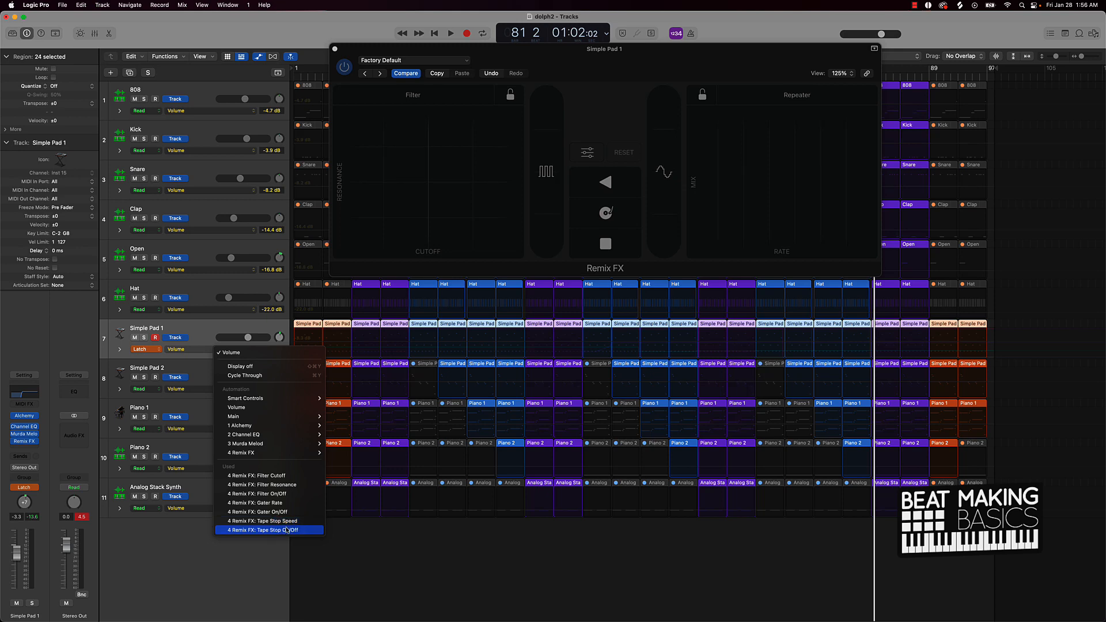
click(272, 514)
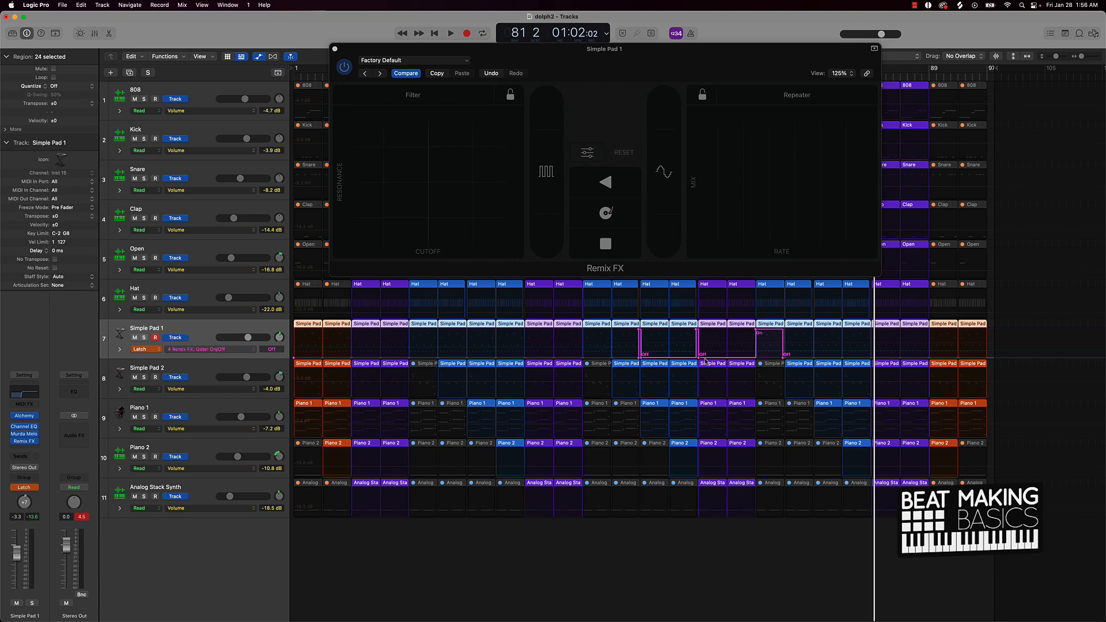
Move the Gater On/Off automation's Off point from bar 57 back to bar 33 on Simple Pad 1 and hide the automation.
click(699, 358)
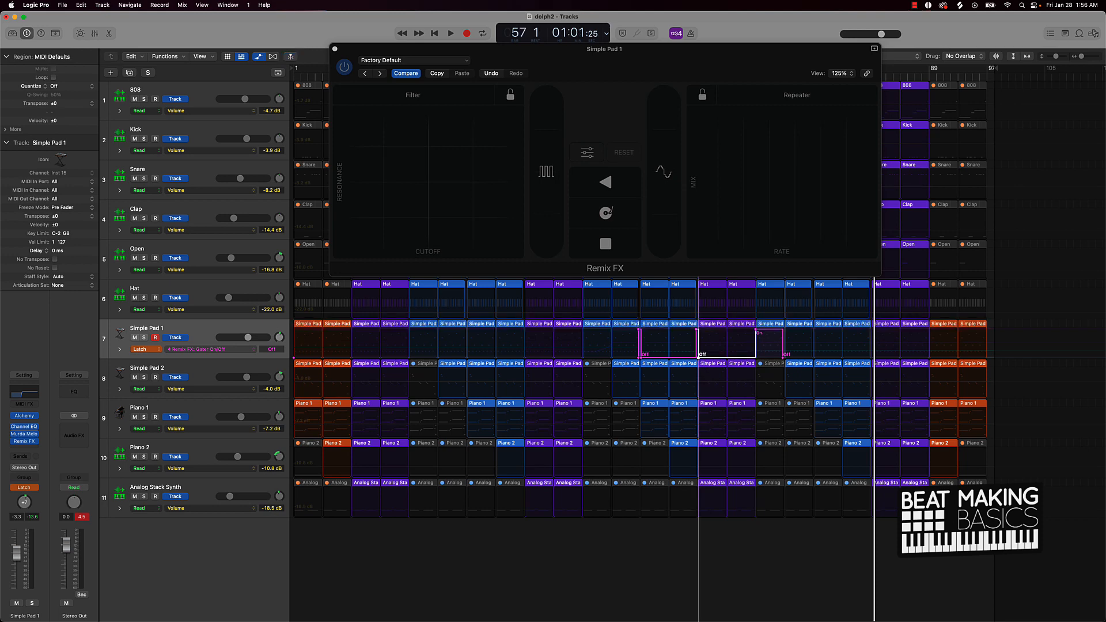
drag(699, 357, 529, 358)
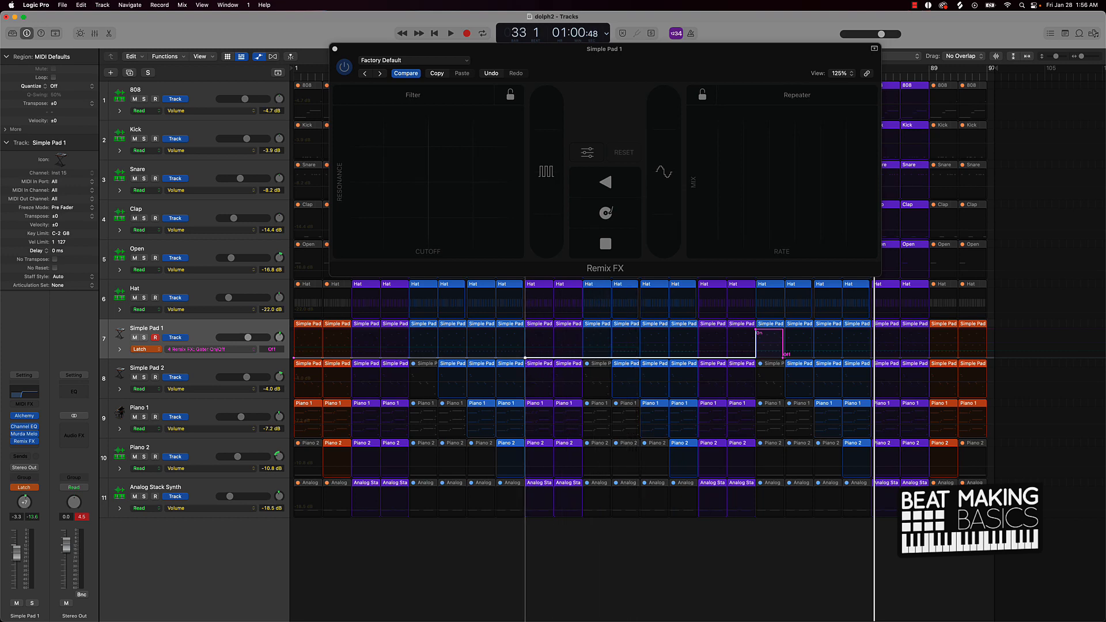
key(a)
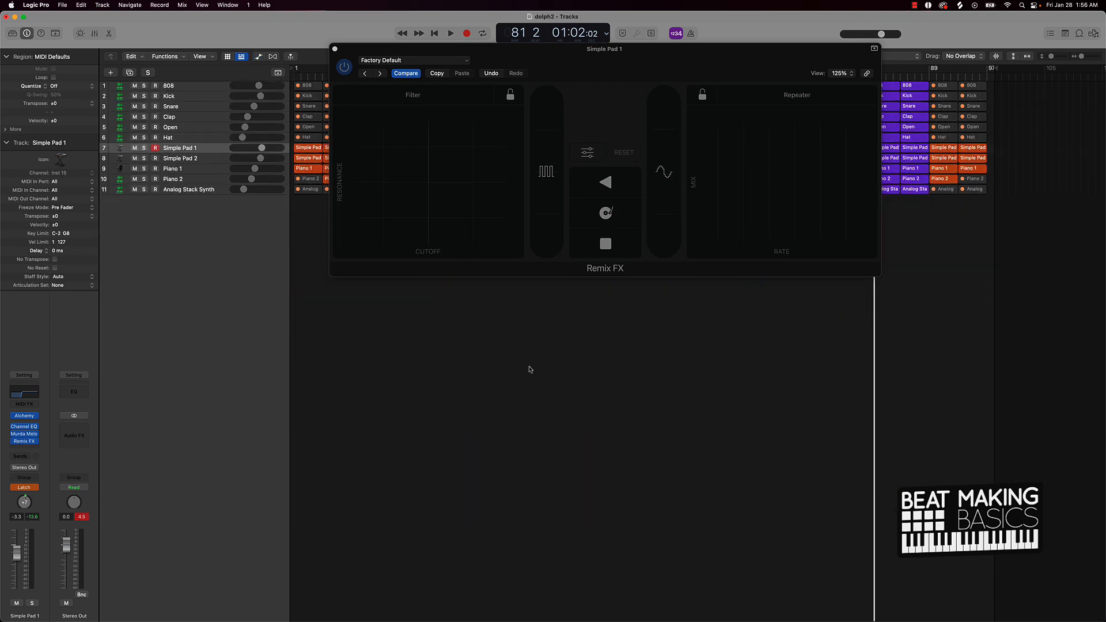
Move the Remix FX window back below the tracks and place the playhead at bar 21.
drag(579, 69, 592, 258)
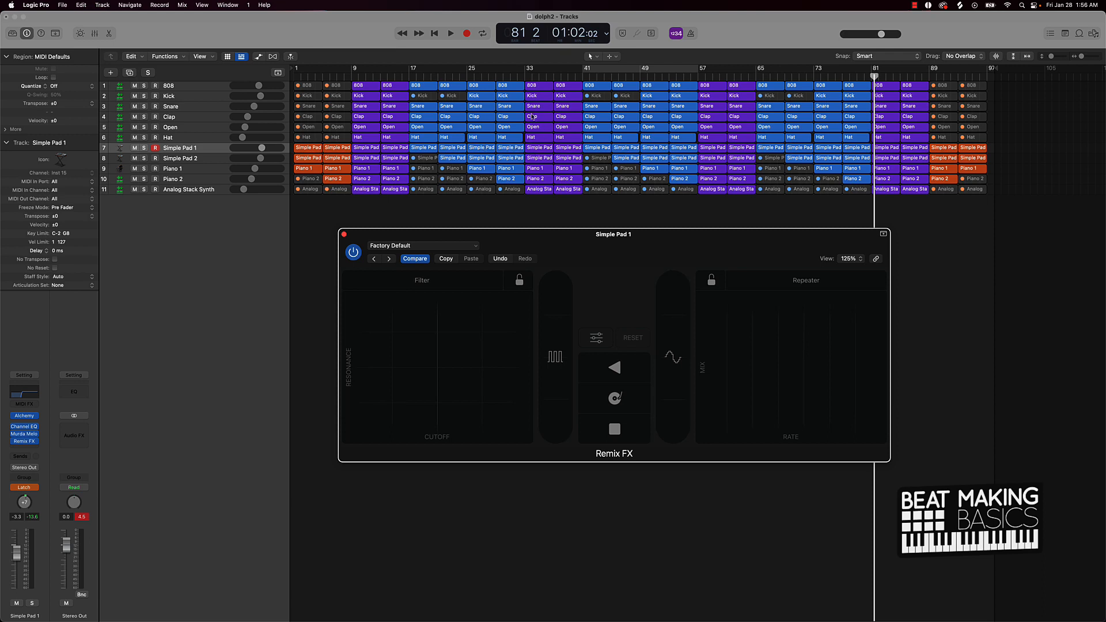
click(439, 77)
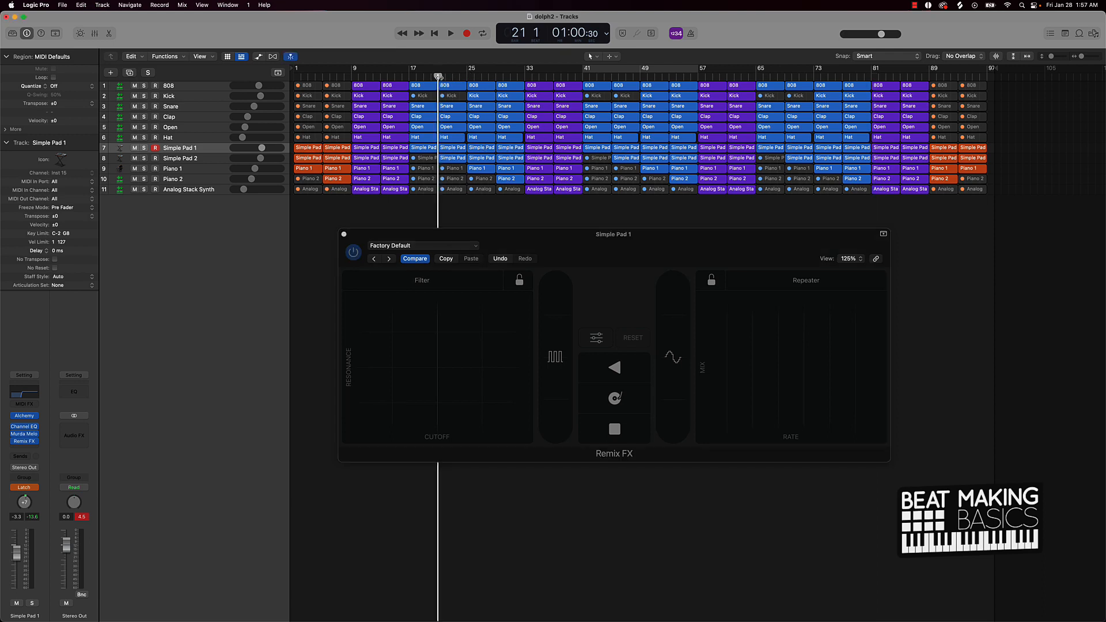
Play from bar 21 and record Remix FX tape stops near bars 32 and 48 and a filter sweep from bar 68 on Simple Pad 1.
key(space)
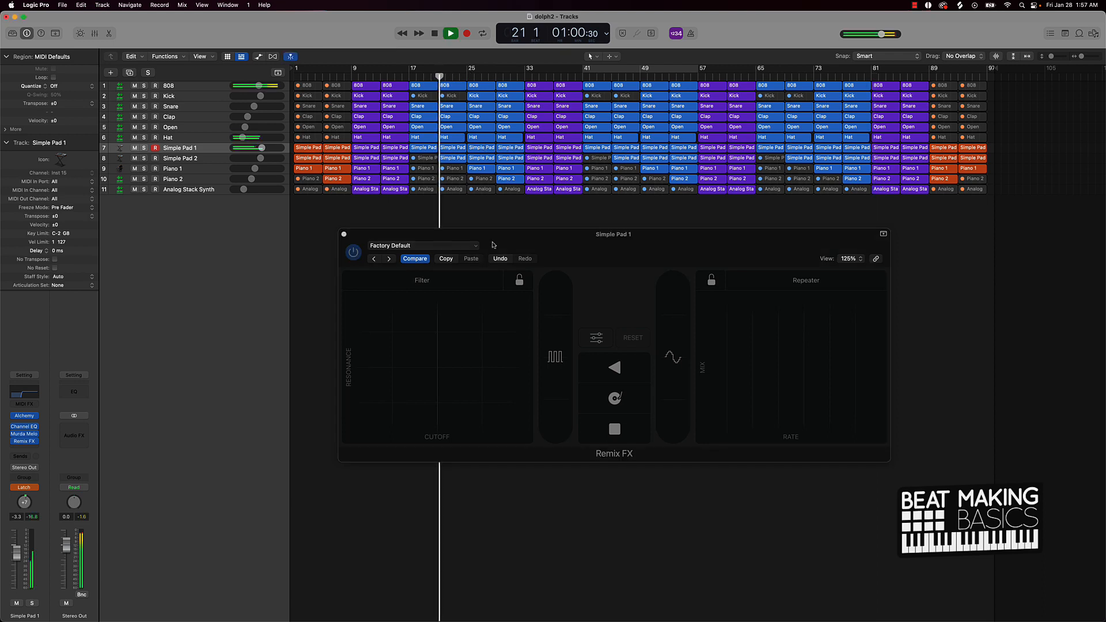
click(639, 430)
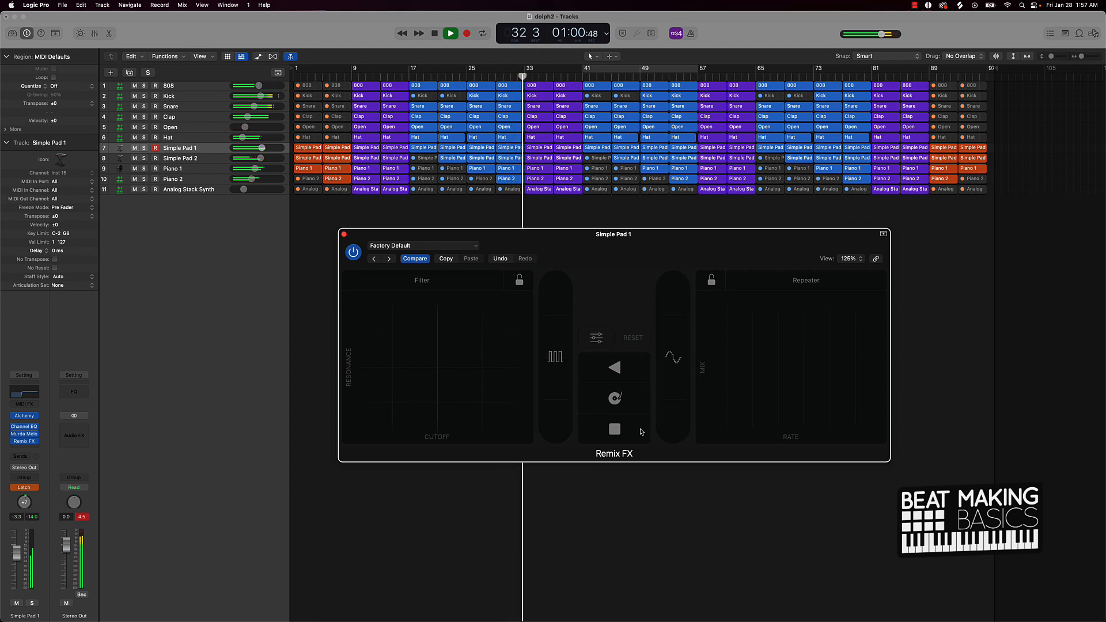
click(643, 432)
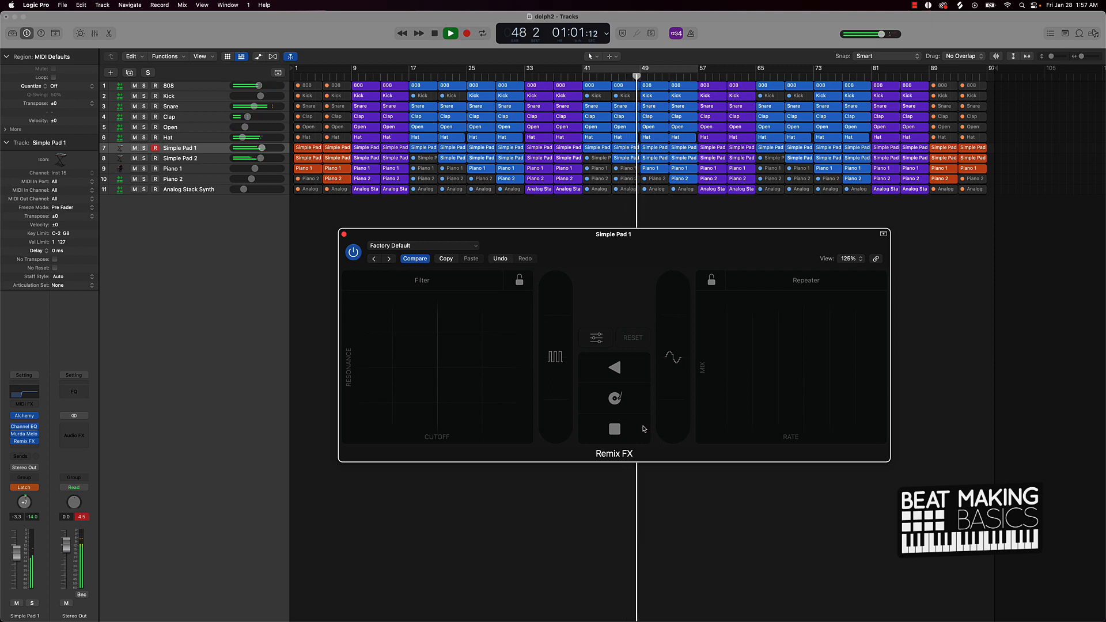
click(644, 429)
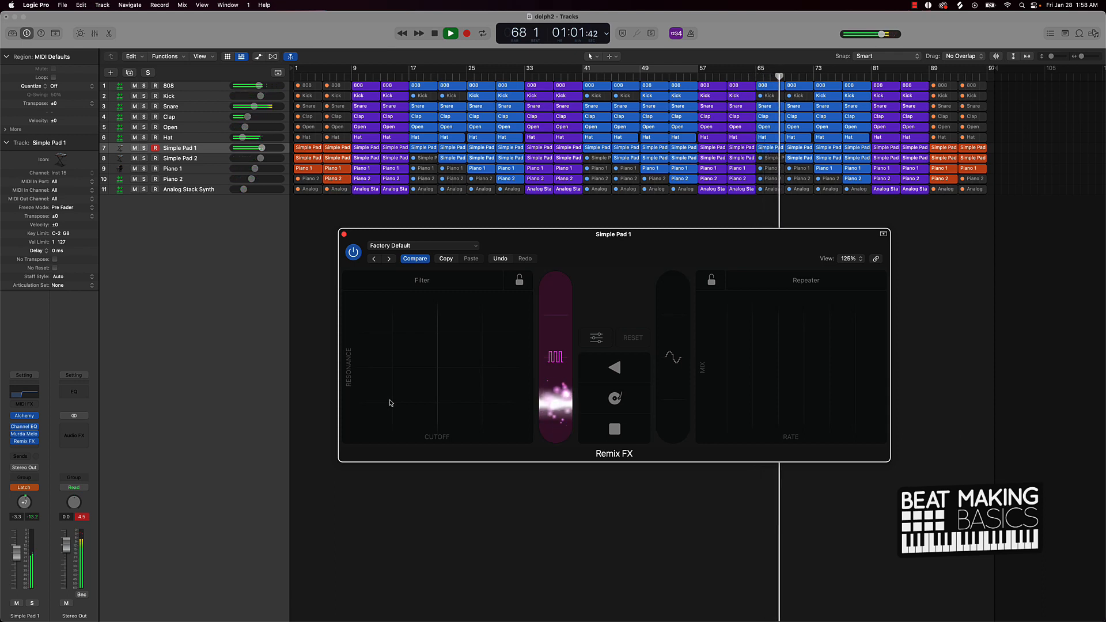
click(390, 403)
drag(390, 403, 449, 386)
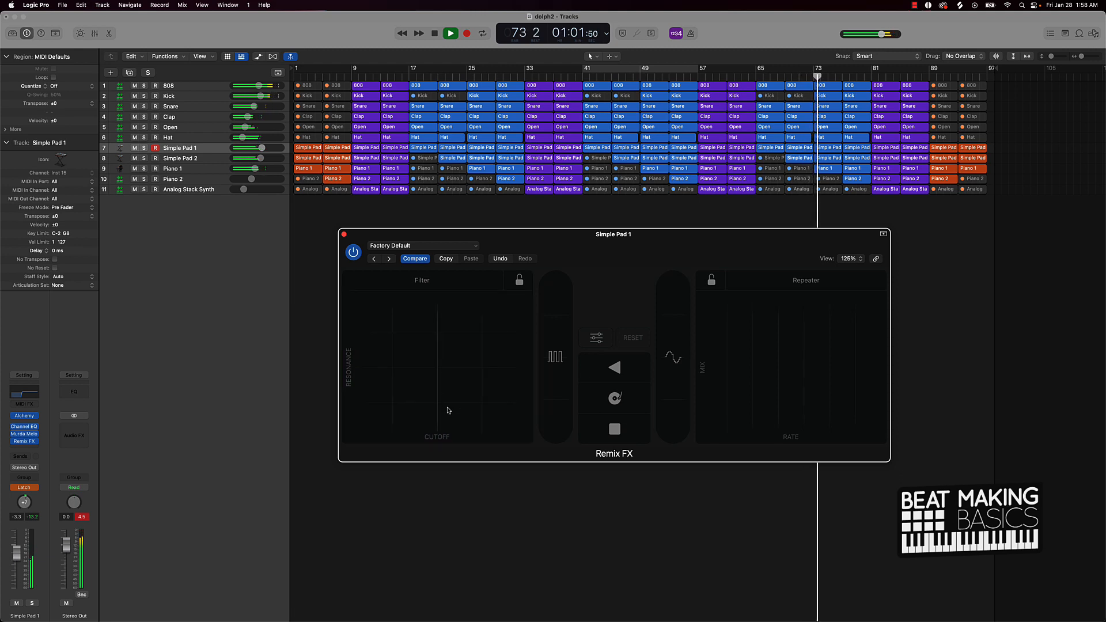
key(space)
Replay the third verse from around bar 65 and record a Remix FX tape stop near bar 80 on Simple Pad 1.
click(786, 77)
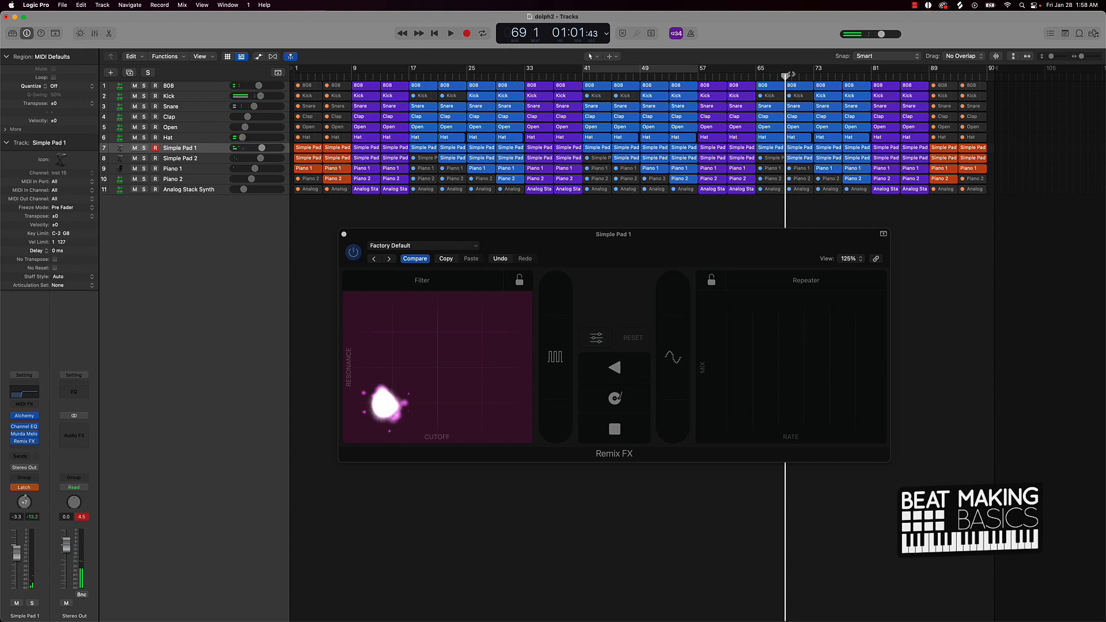
drag(789, 75, 755, 75)
key(space)
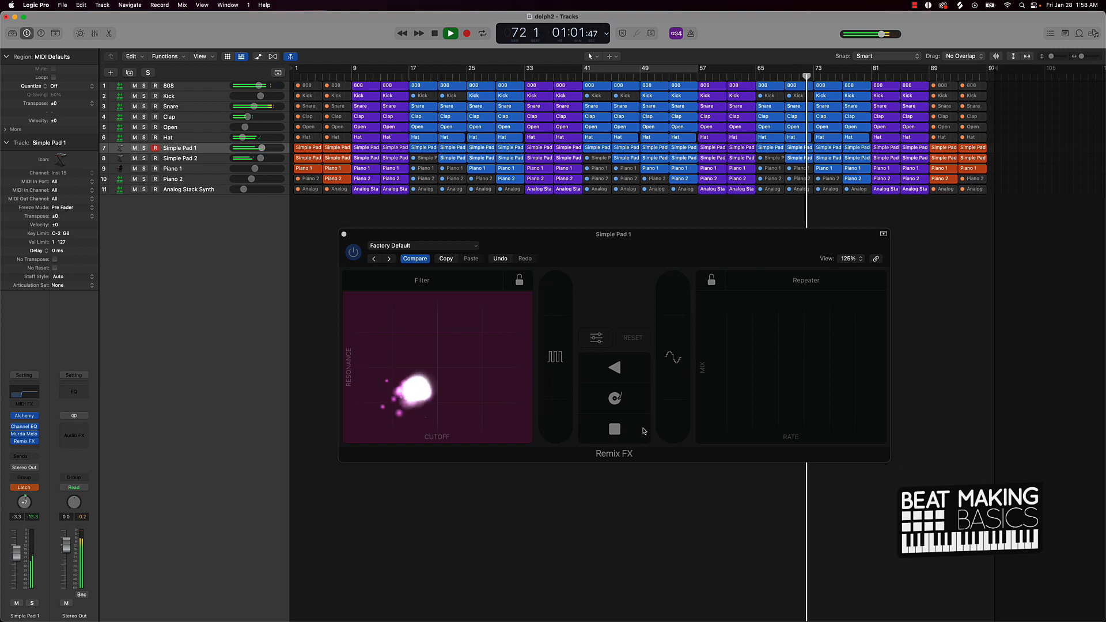
click(645, 431)
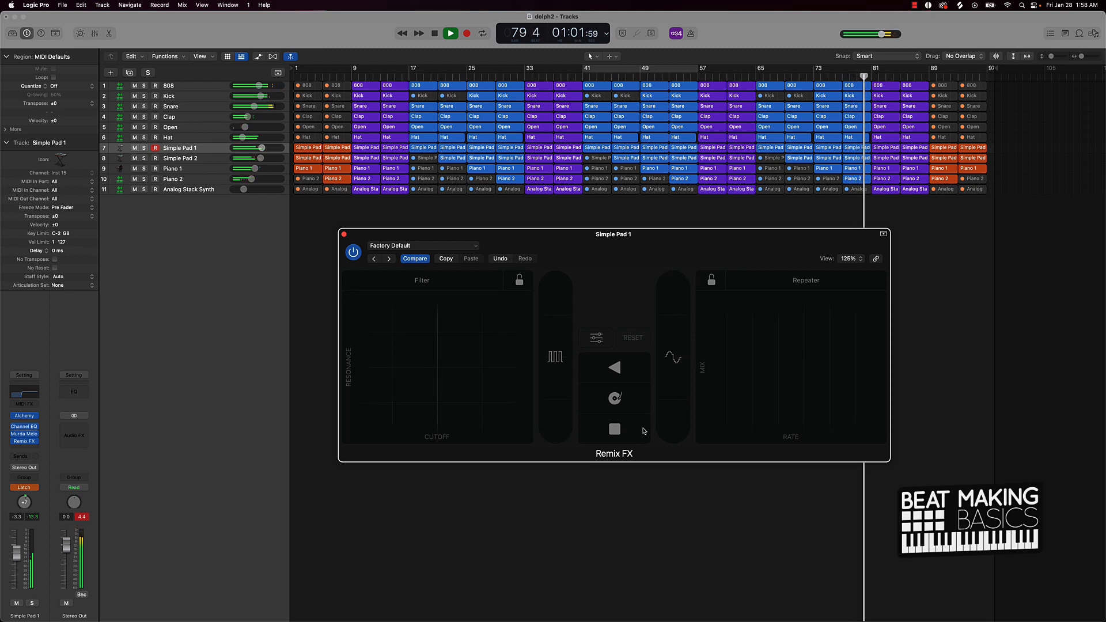
click(614, 429)
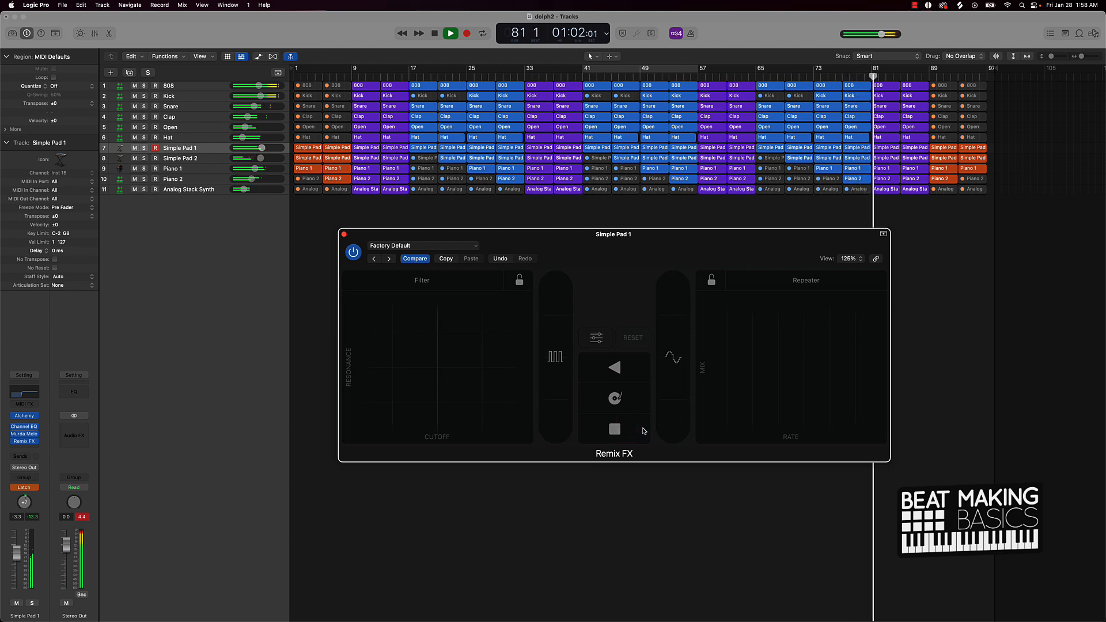
Close the Remix FX window and set Simple Pad 1's automation mode to Read.
click(344, 234)
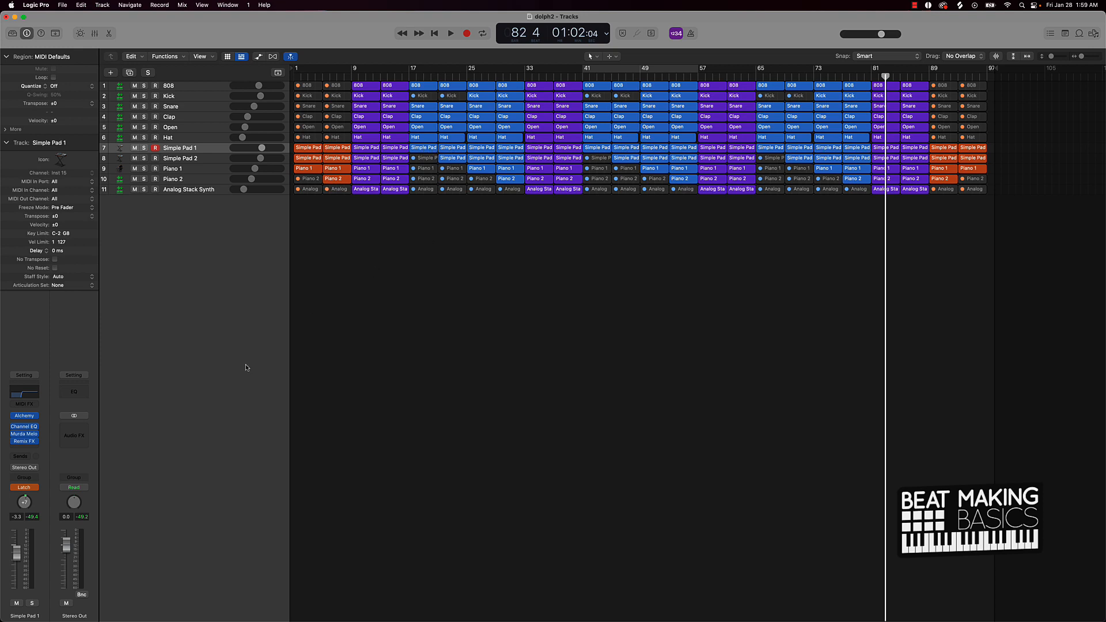
click(36, 490)
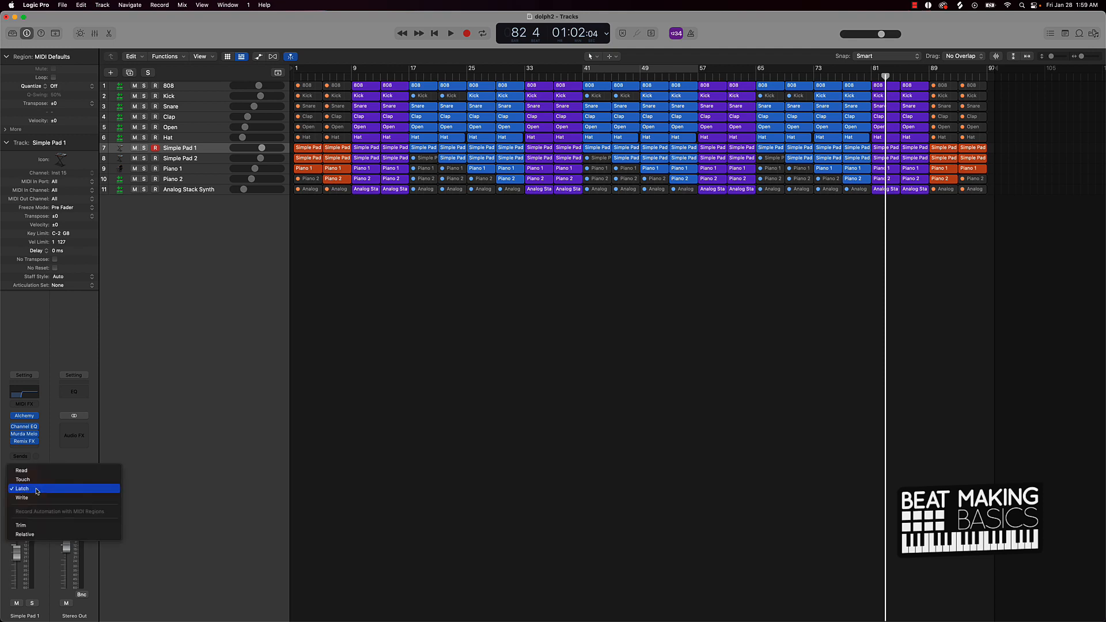
click(26, 473)
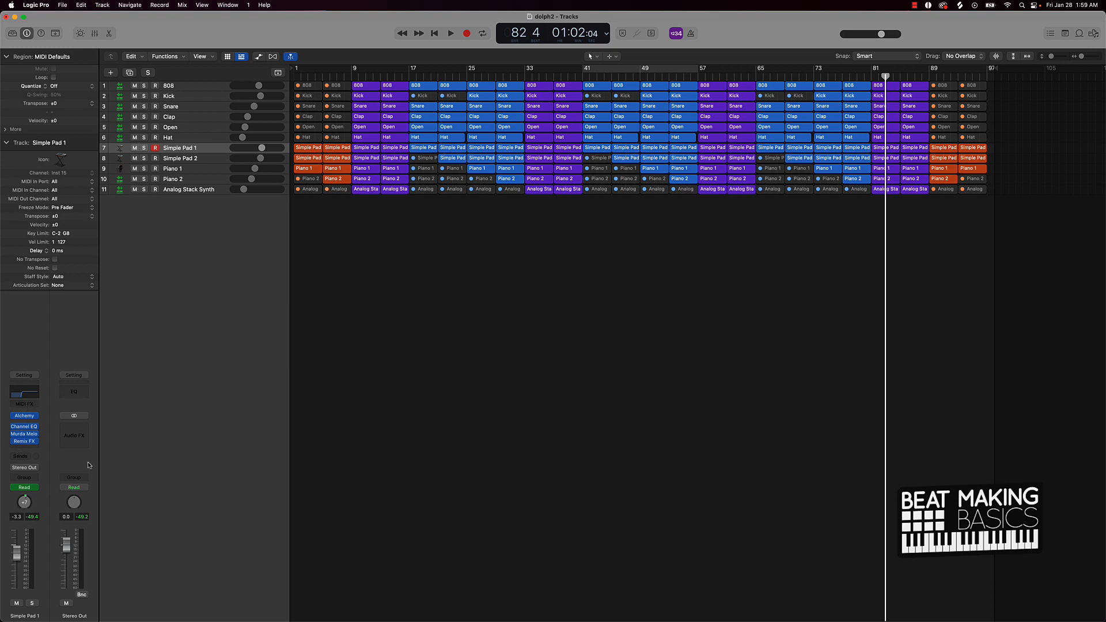
Insert the stereo Smack Attack plug-in on Stereo Out with Guard set to Clip, and move its window below the tracks.
click(86, 429)
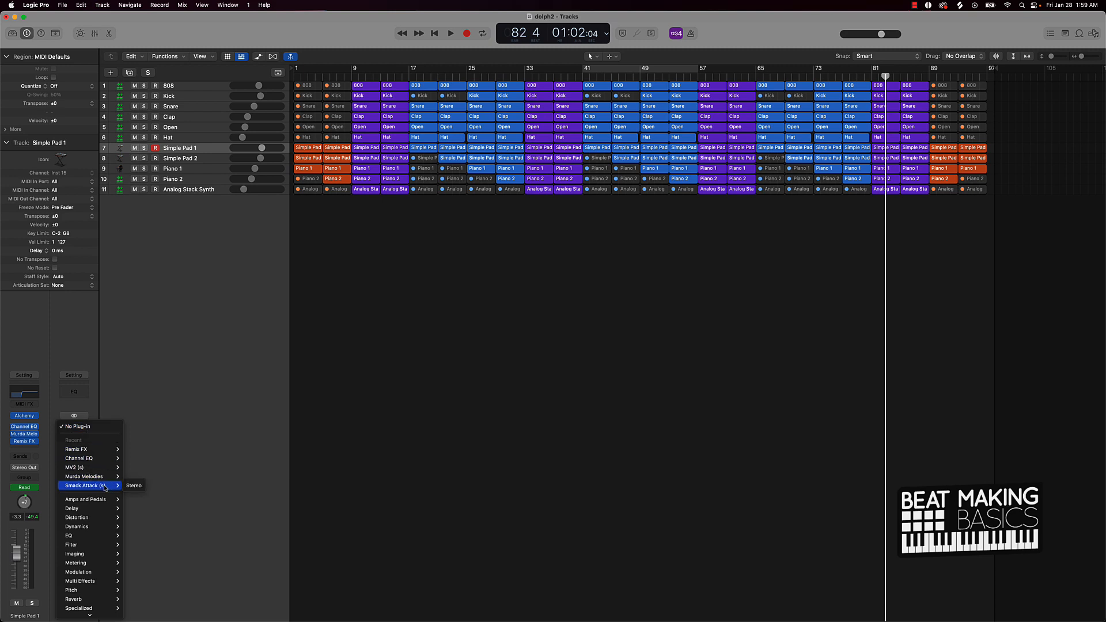
click(128, 487)
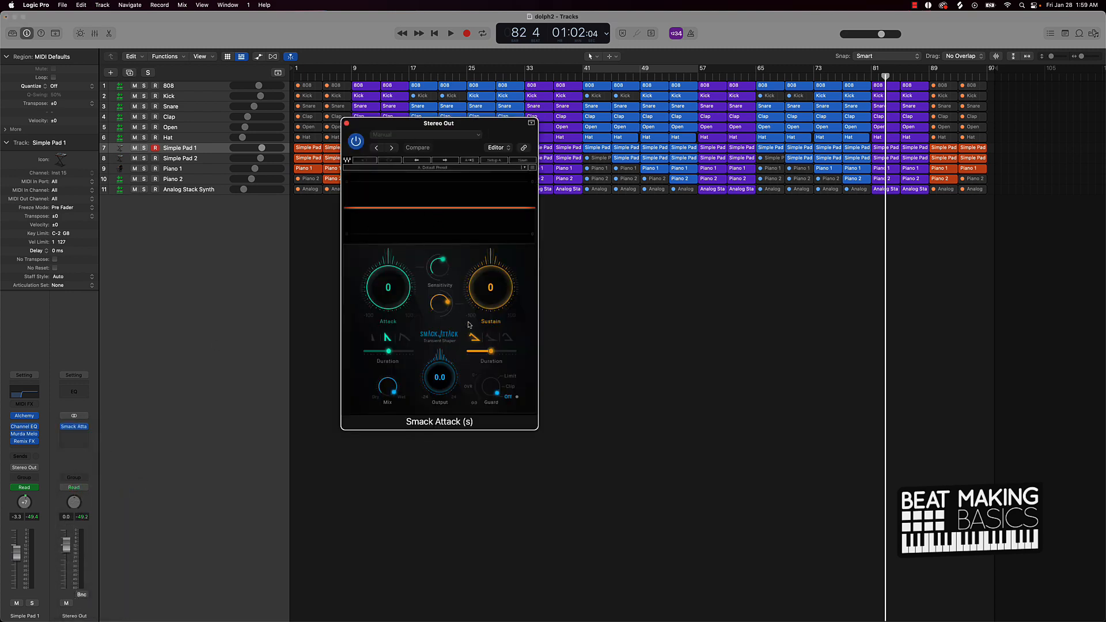
click(510, 387)
drag(409, 124, 404, 224)
Bypass Smack Attack and play the chorus from bar 9 to check the Stereo Out peak level.
click(340, 237)
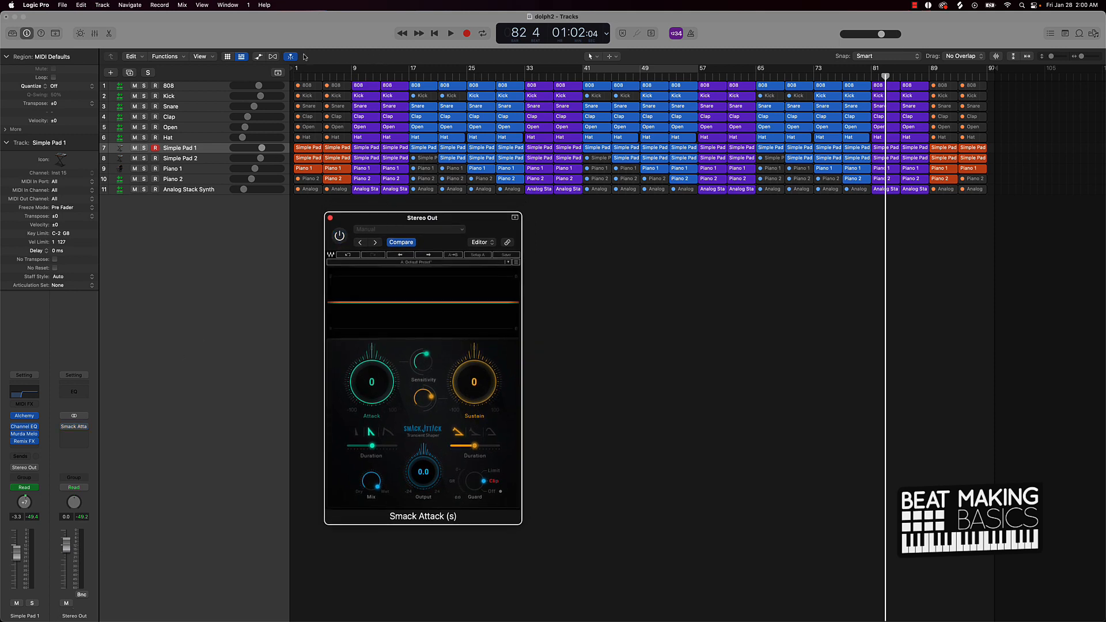
click(357, 77)
key(space)
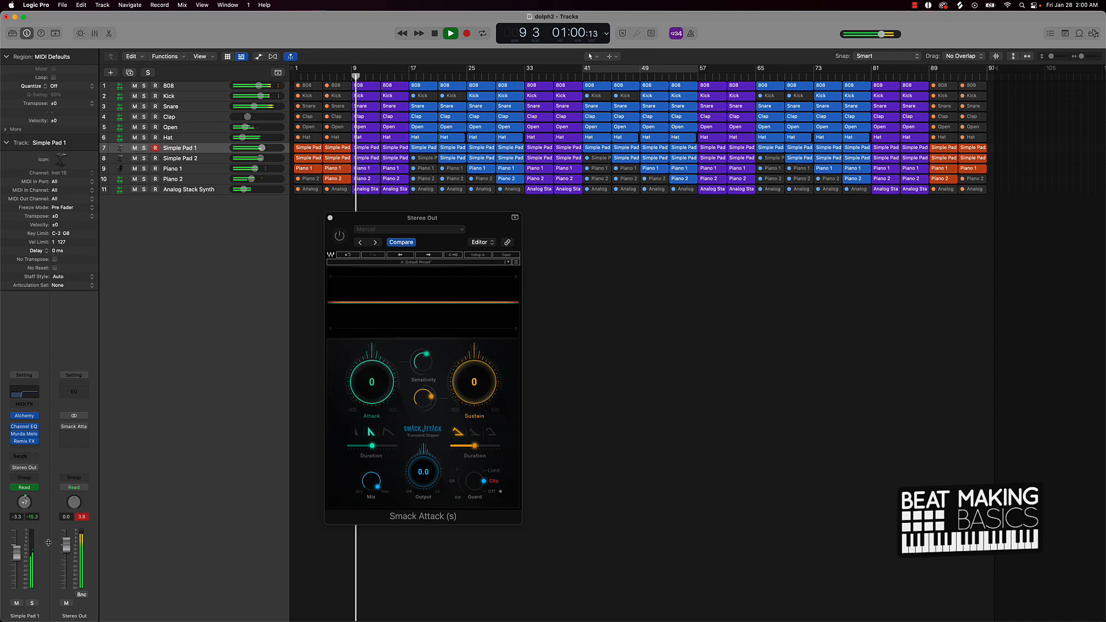
key(space)
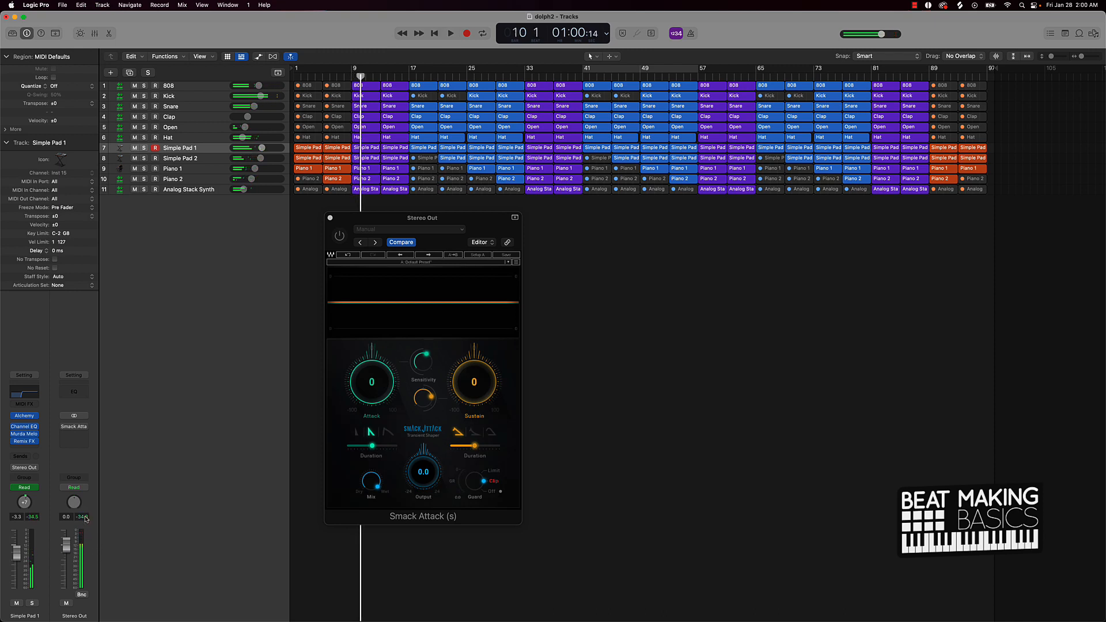
Re-enable Smack Attack, play the chorus again to compare the Stereo Out peak level, and close the plug-in window.
click(339, 236)
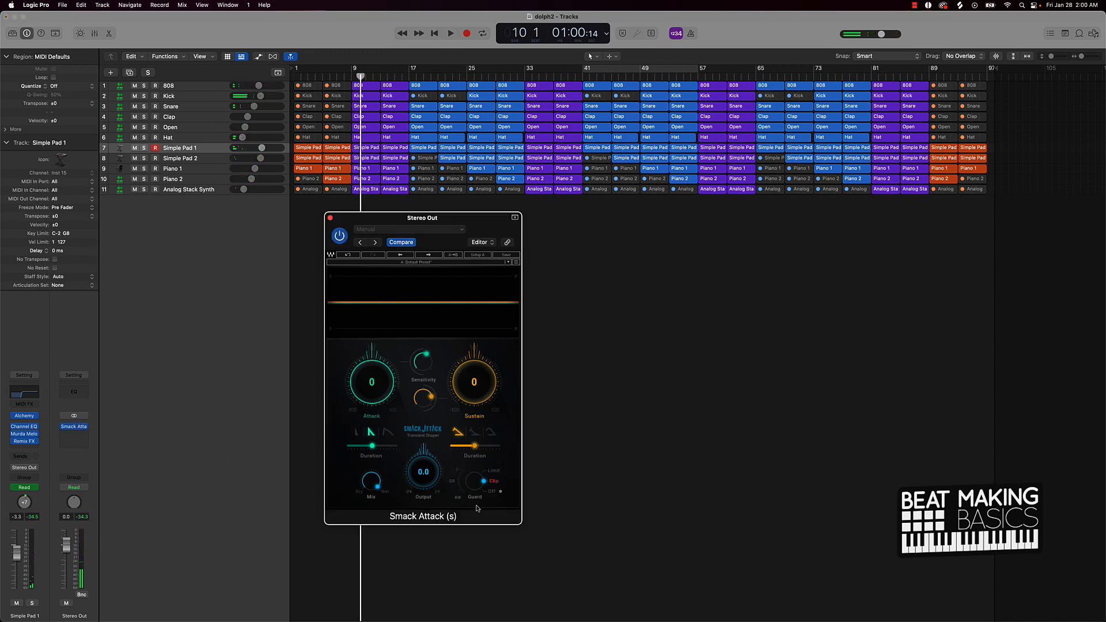
key(space)
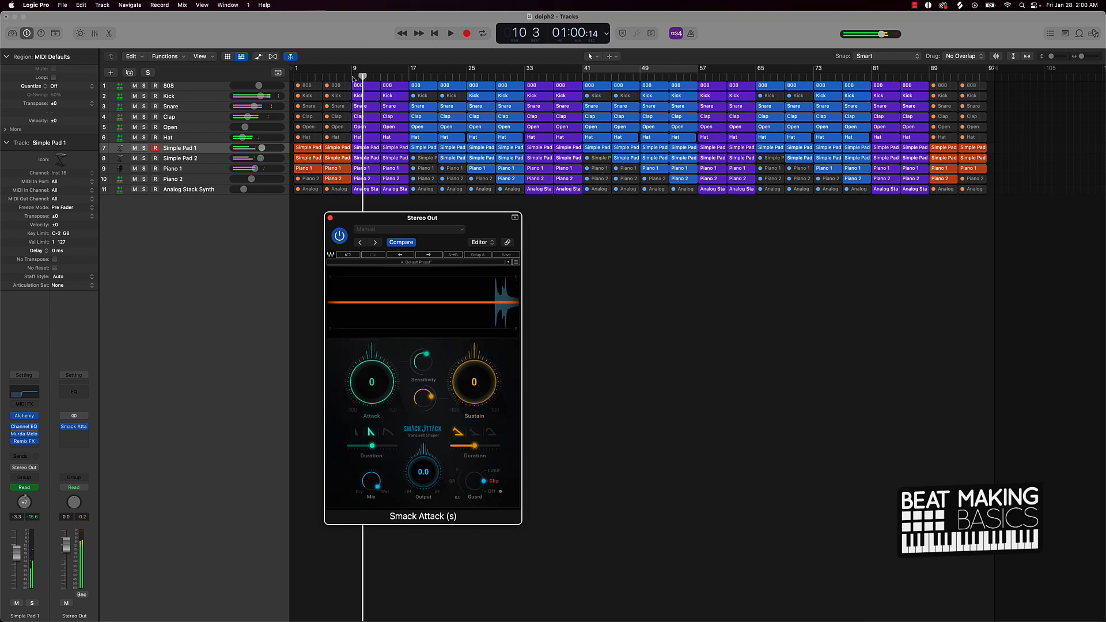
click(358, 81)
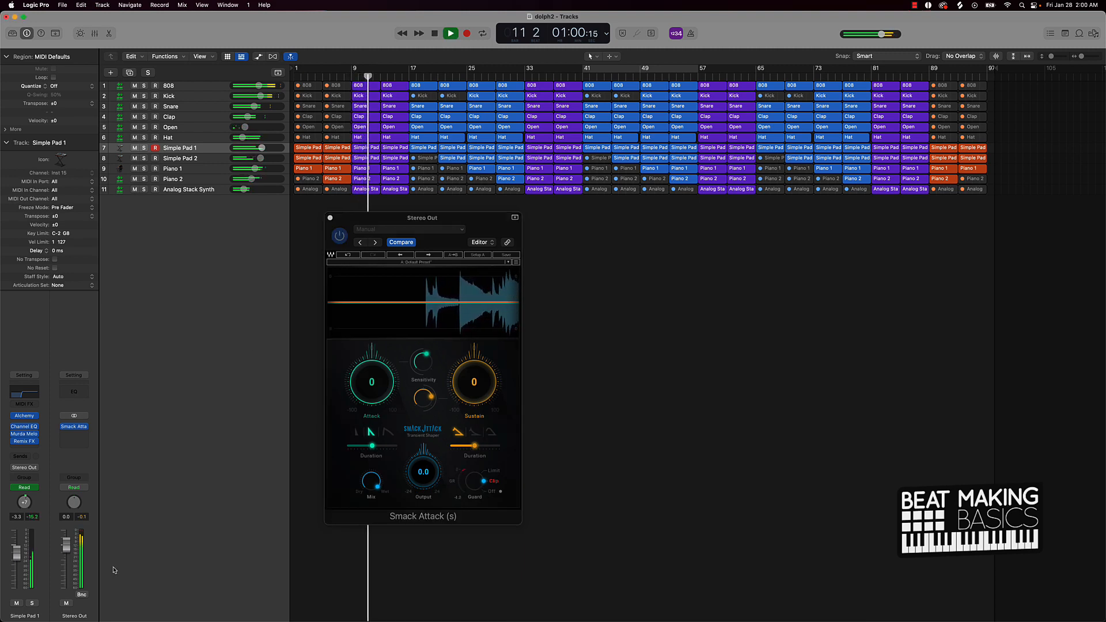
key(space)
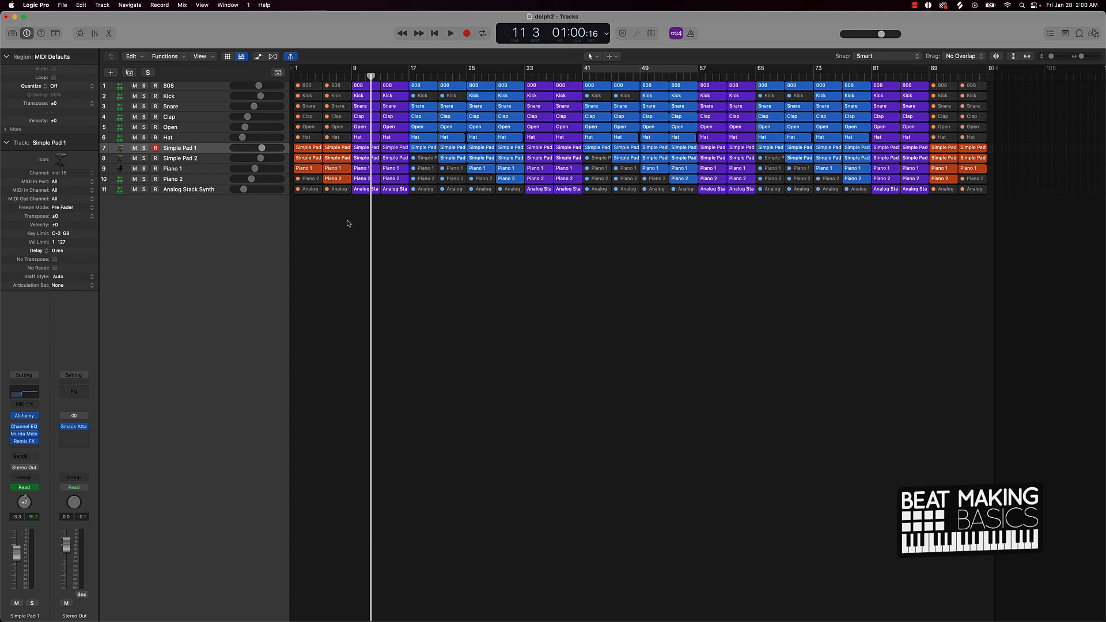
click(331, 219)
Disarm Simple Pad 1, return to the song start and add one Quick Sampler software instrument track below Analog Stack Synth.
click(156, 147)
key(Return)
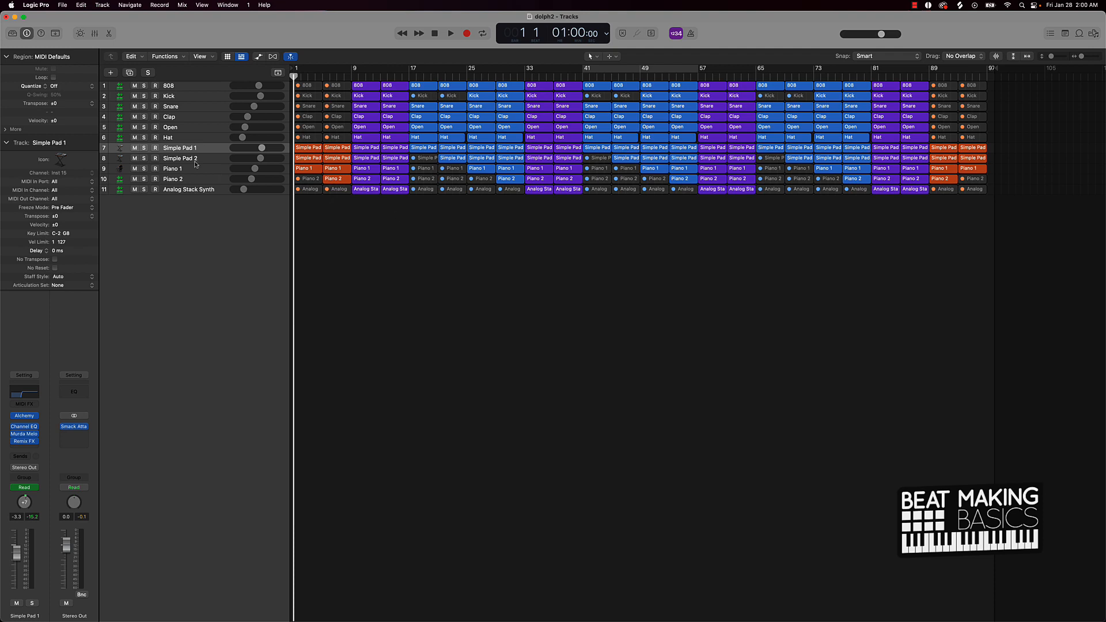
click(187, 193)
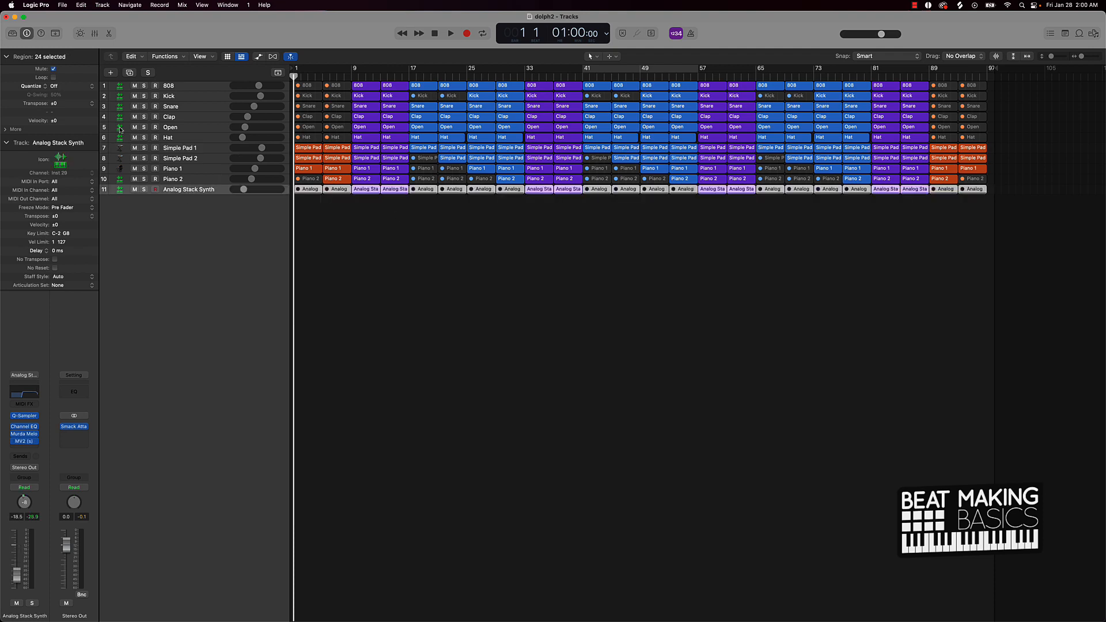
click(110, 74)
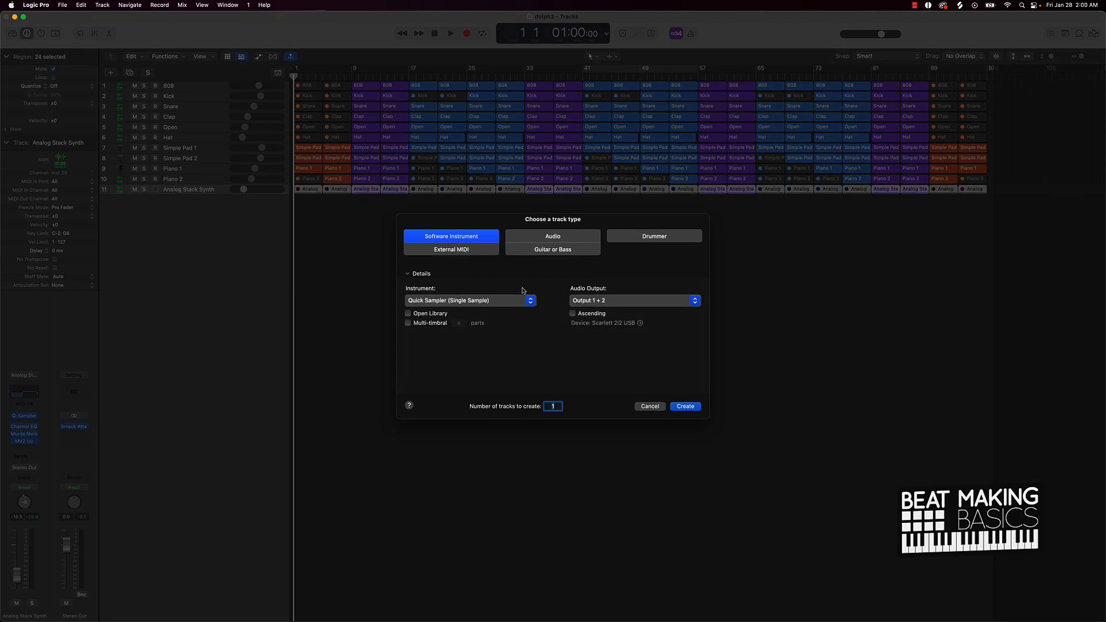
click(451, 301)
click(526, 326)
click(685, 406)
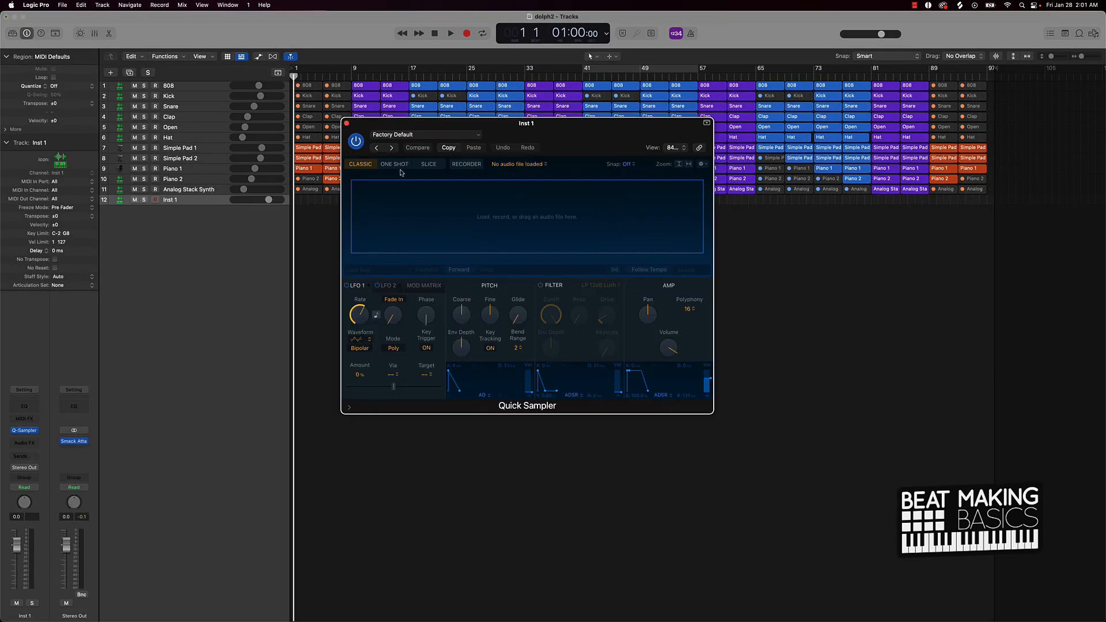
Load the Ukiah Beats Official Tag setting into the new track's Quick Sampler and close the plug-in window.
click(427, 135)
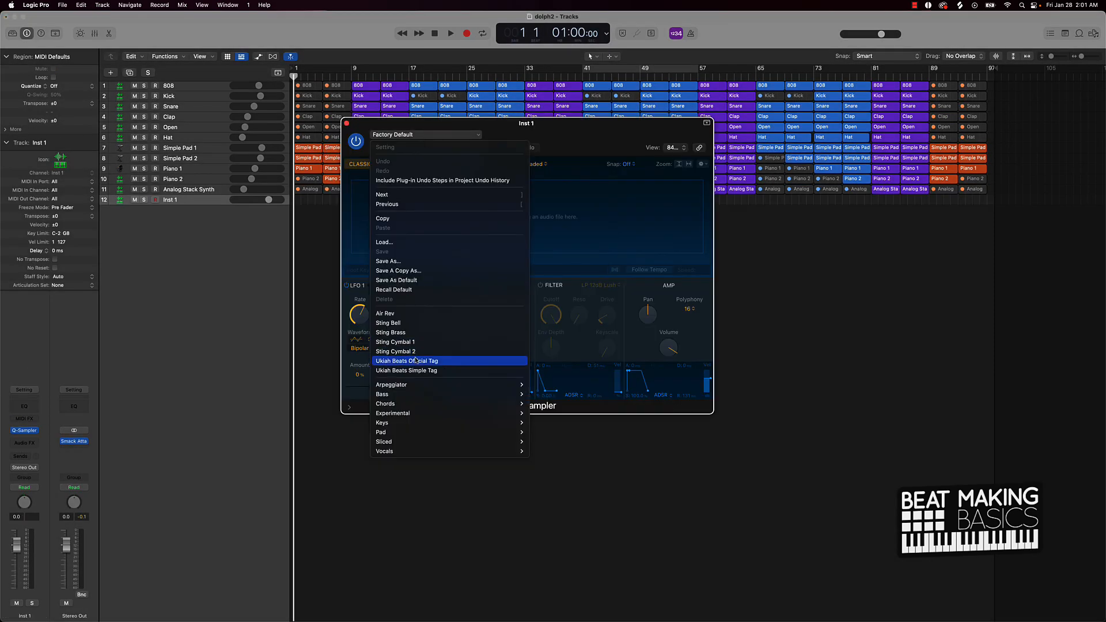
click(430, 361)
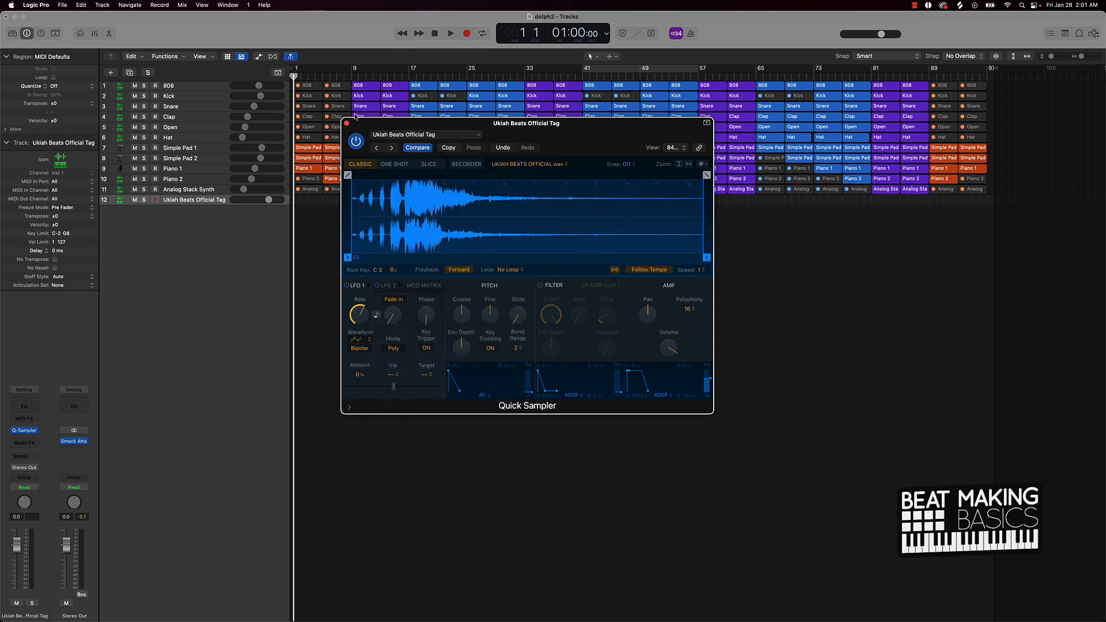
click(347, 124)
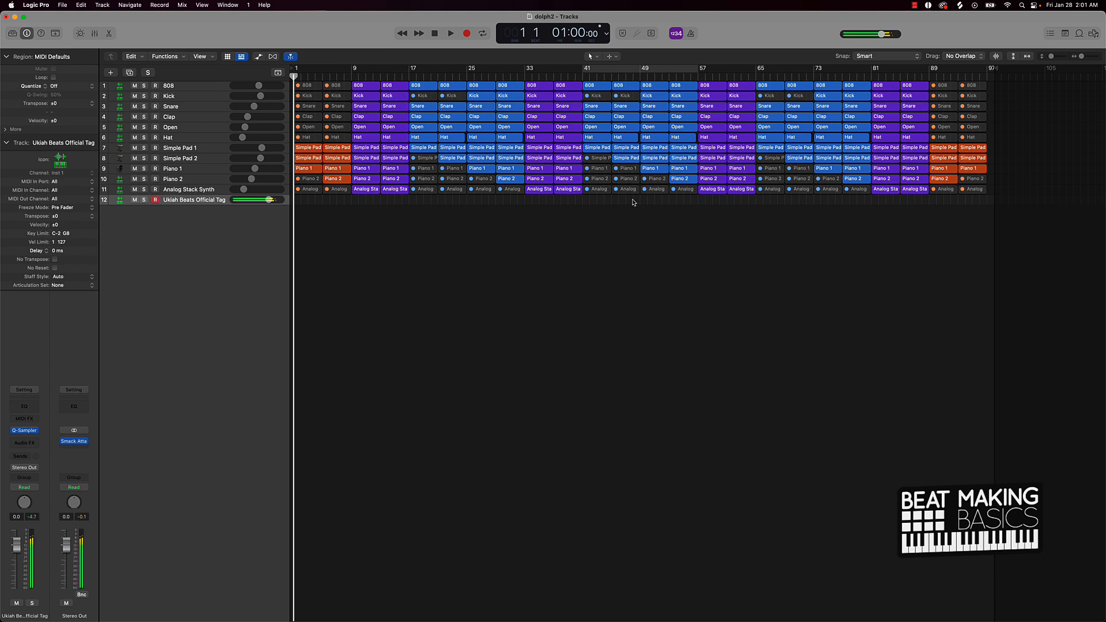
Record the producer tag into the intro at bar 4 and lower its track volume to -3.4 dB during playback.
key(r)
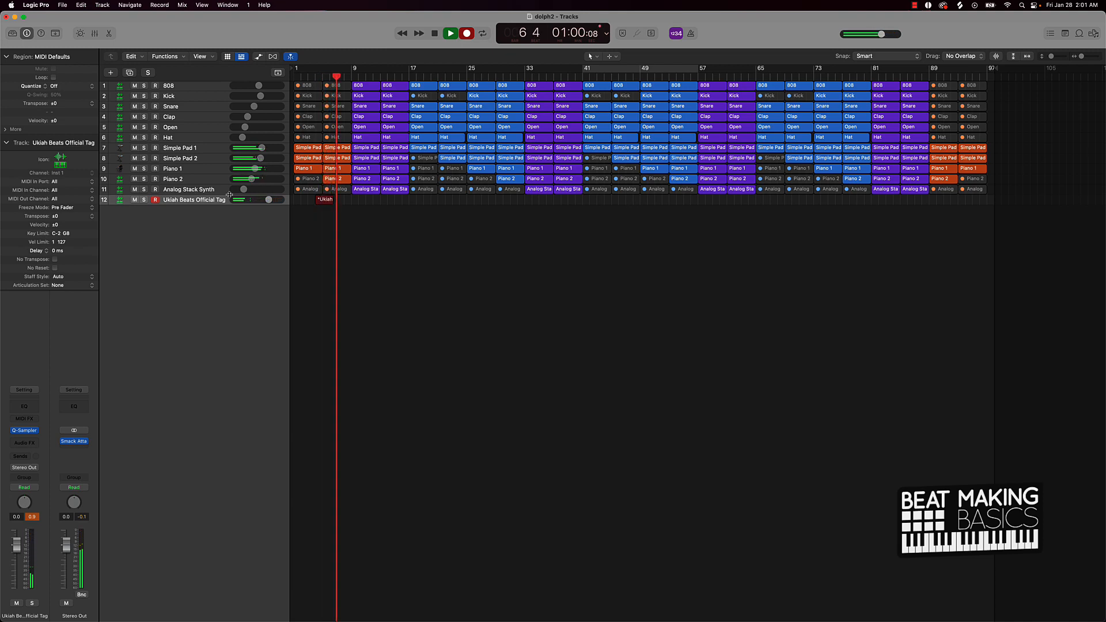
click(451, 34)
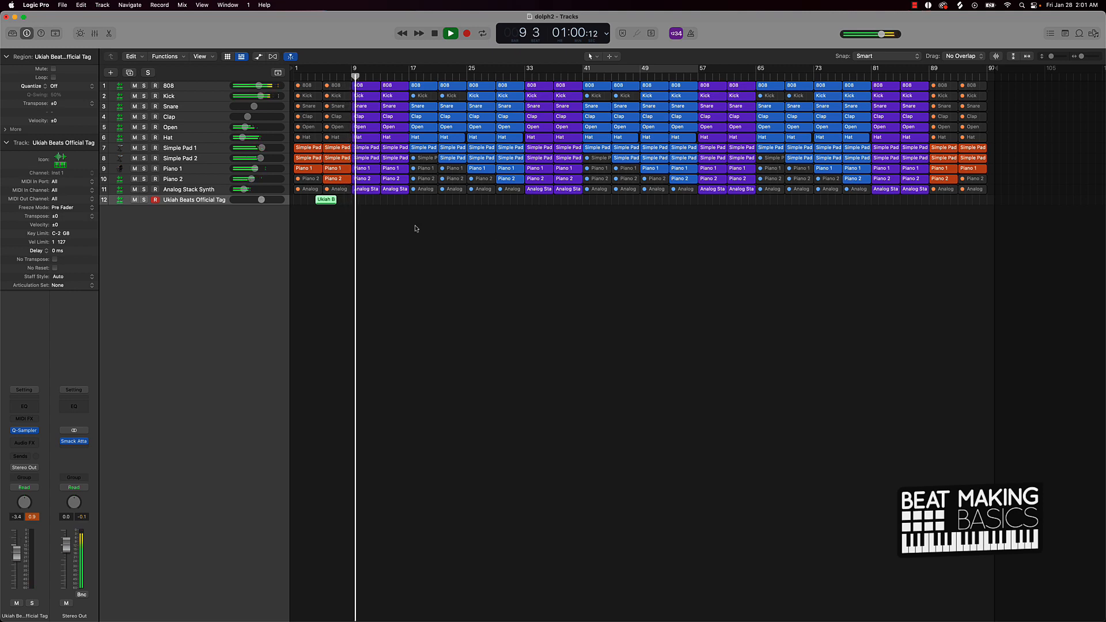
click(462, 239)
key(space)
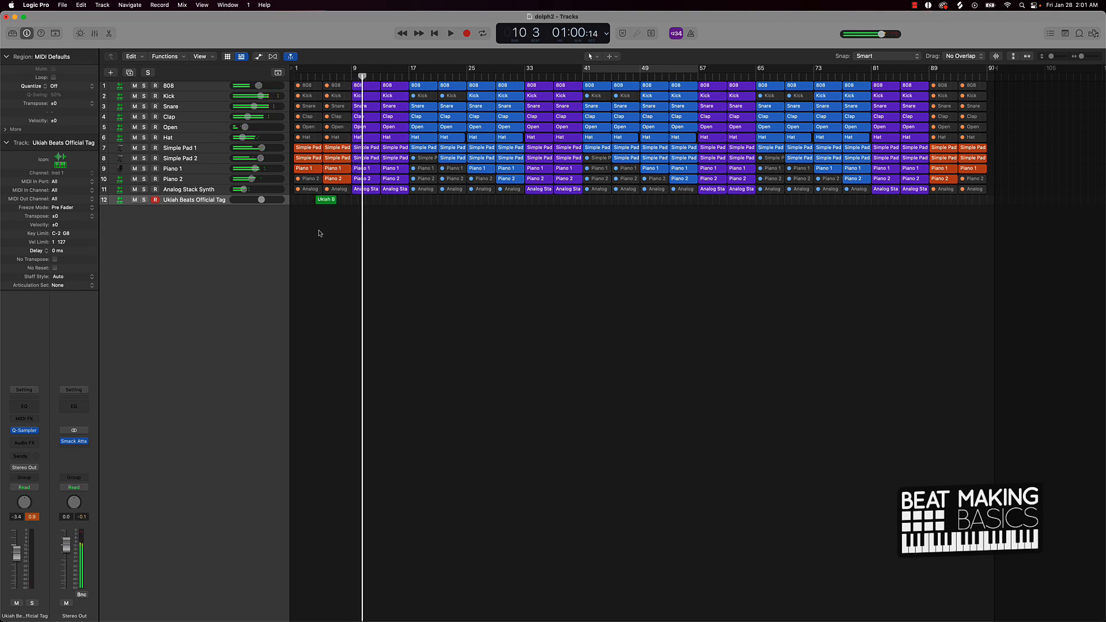
Quantize the note in the recorded tag region to 1/8 Swing A in the Piano Roll and close the editor.
click(325, 200)
double_click(325, 199)
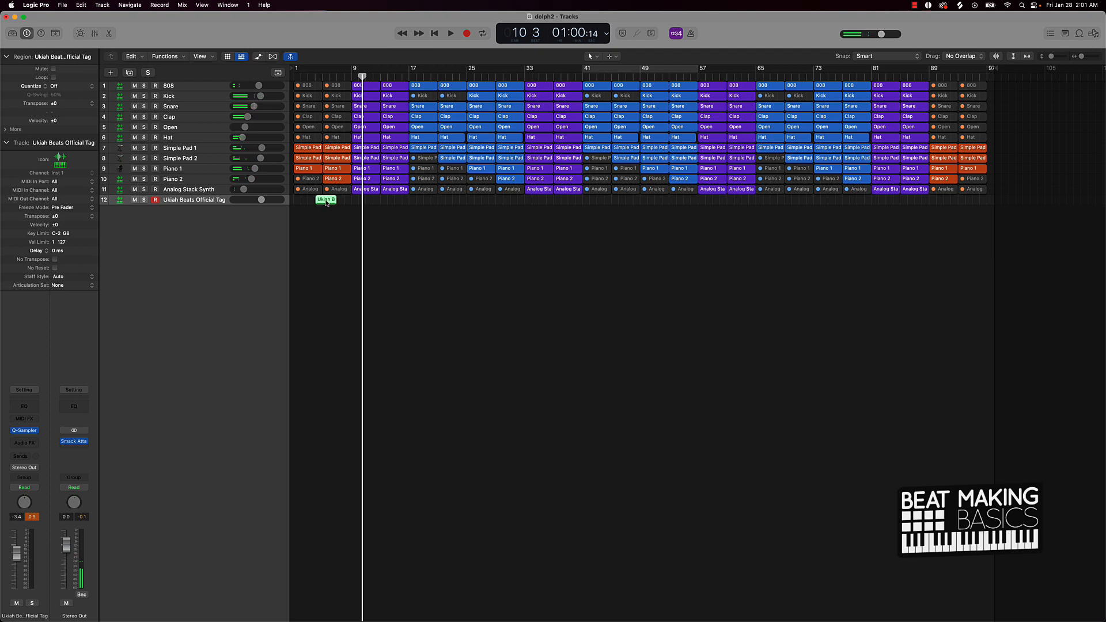
key(super+a)
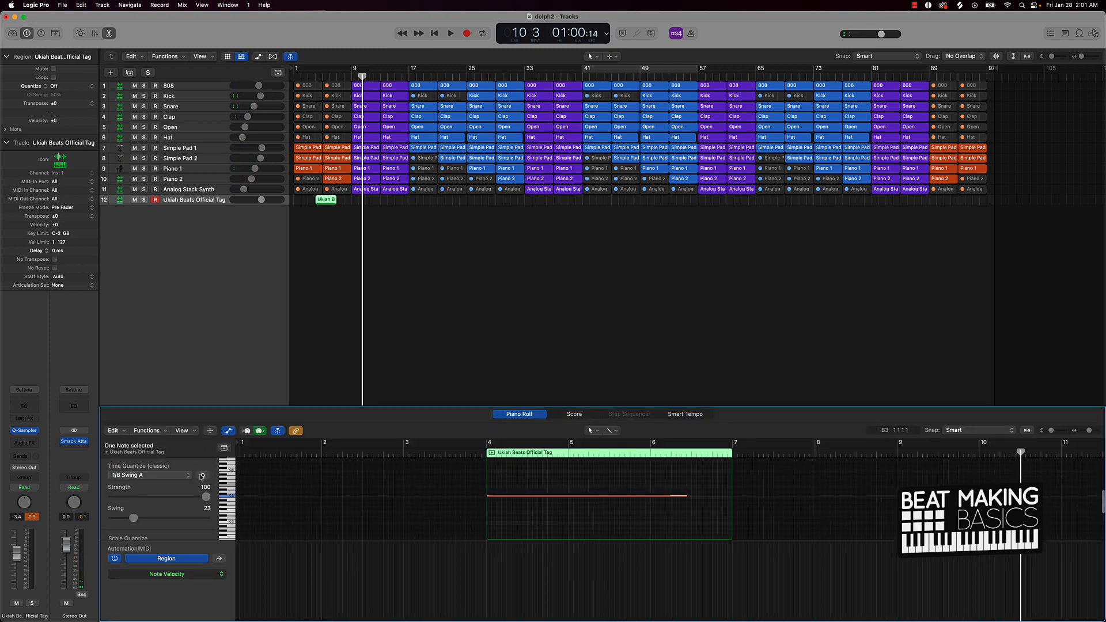
click(473, 331)
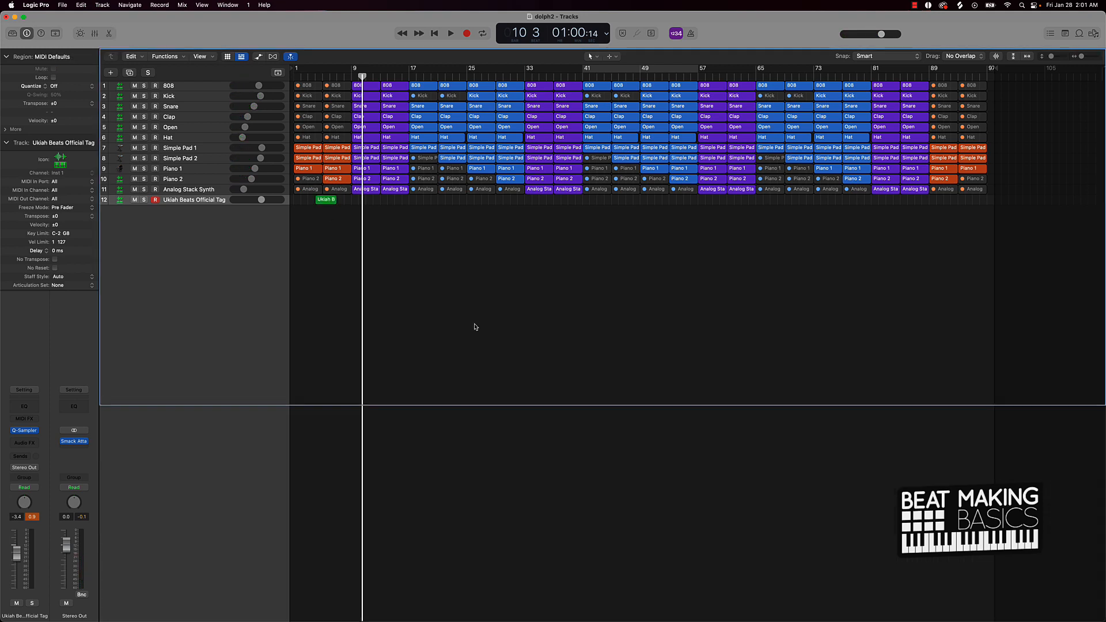
key(e)
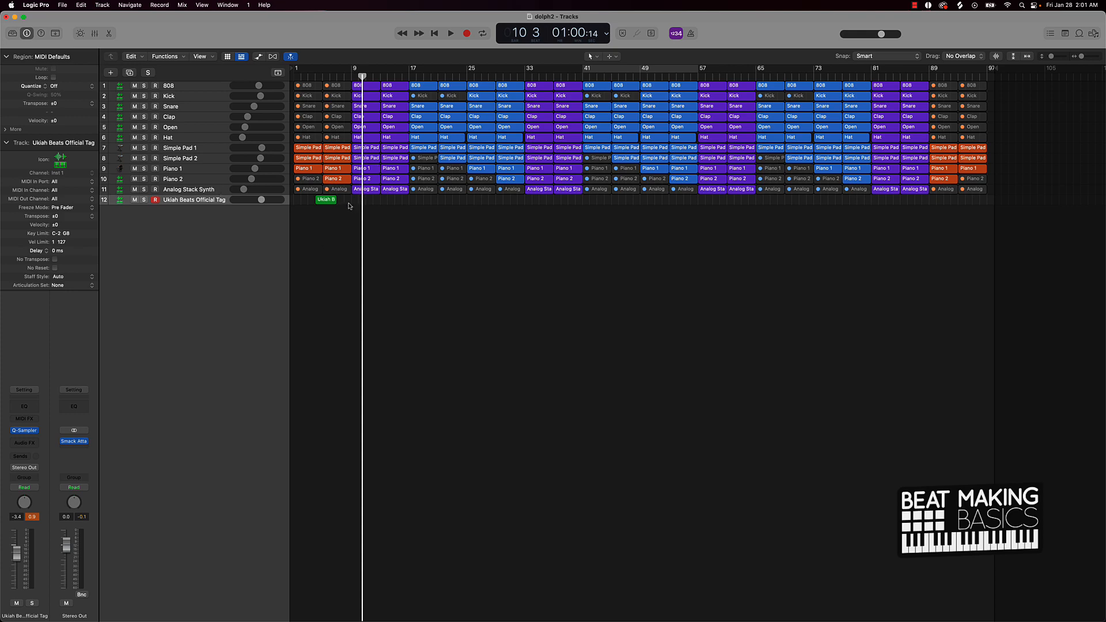
Examine the arrangement's transitions around bar 9 and bar 17, placing the playhead ahead of each section change.
key(super+Right)
key(super+Right)
key(super+Right)
key(super+Right)
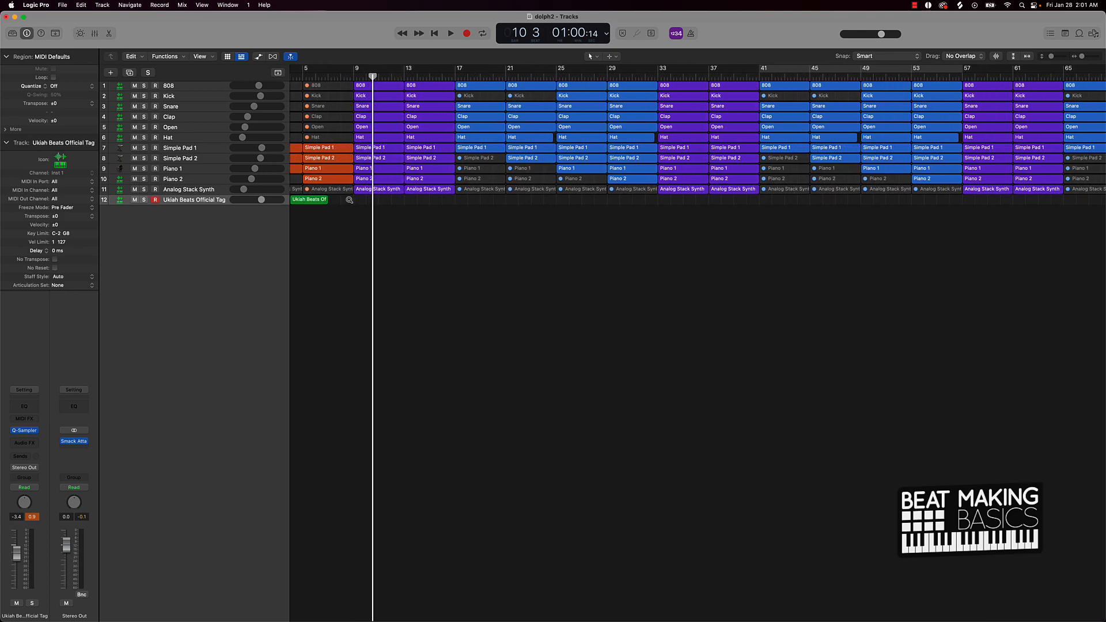
key(super+Right)
key(super+Right)
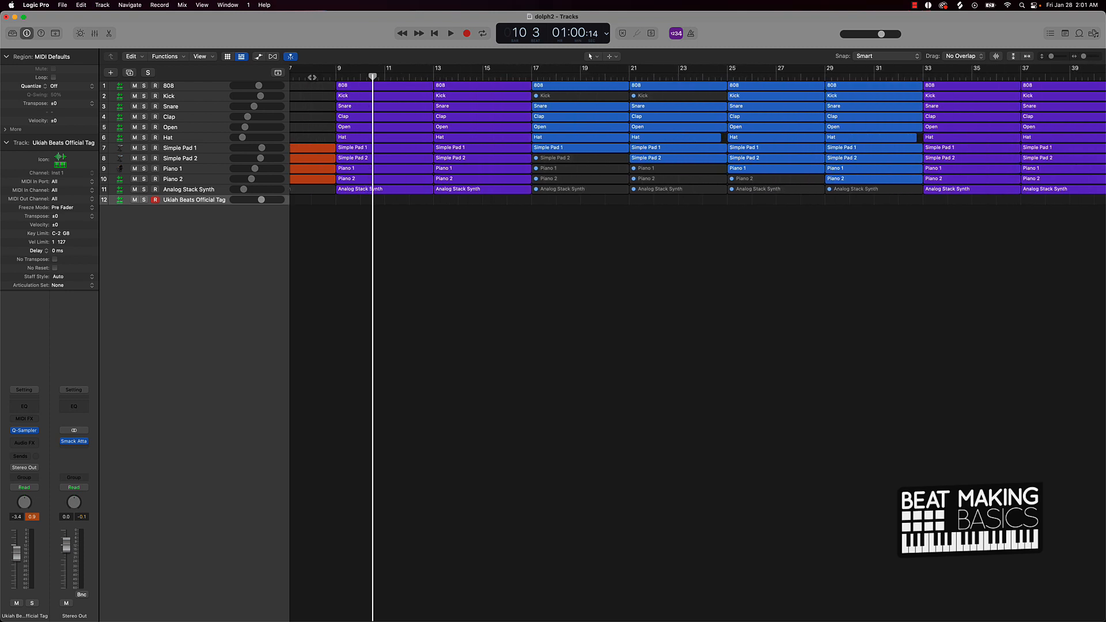
mouse_move(317, 77)
mouse_down()
mouse_move(339, 77)
mouse_move(306, 78)
mouse_move(352, 78)
mouse_move(314, 81)
mouse_up()
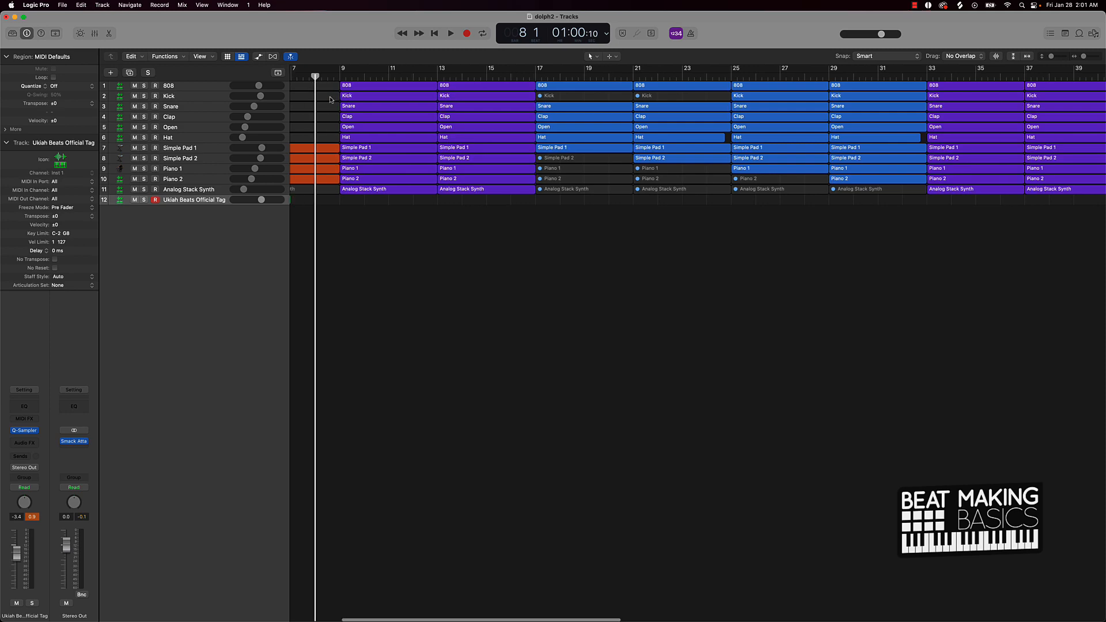
key(super+Left)
key(super+Left)
key(super+Left)
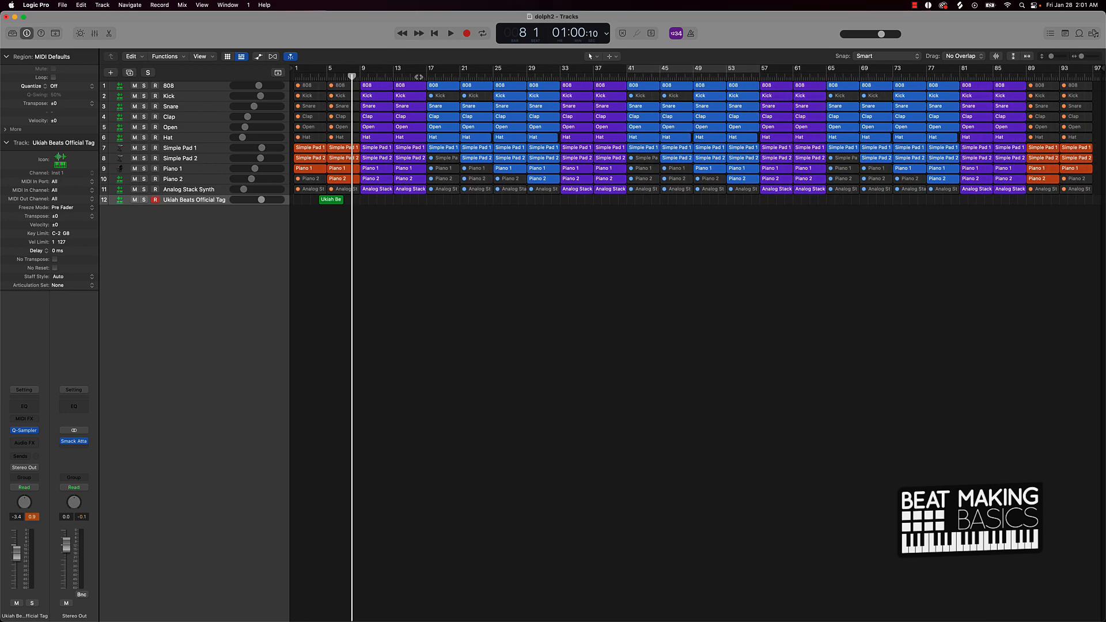
click(417, 77)
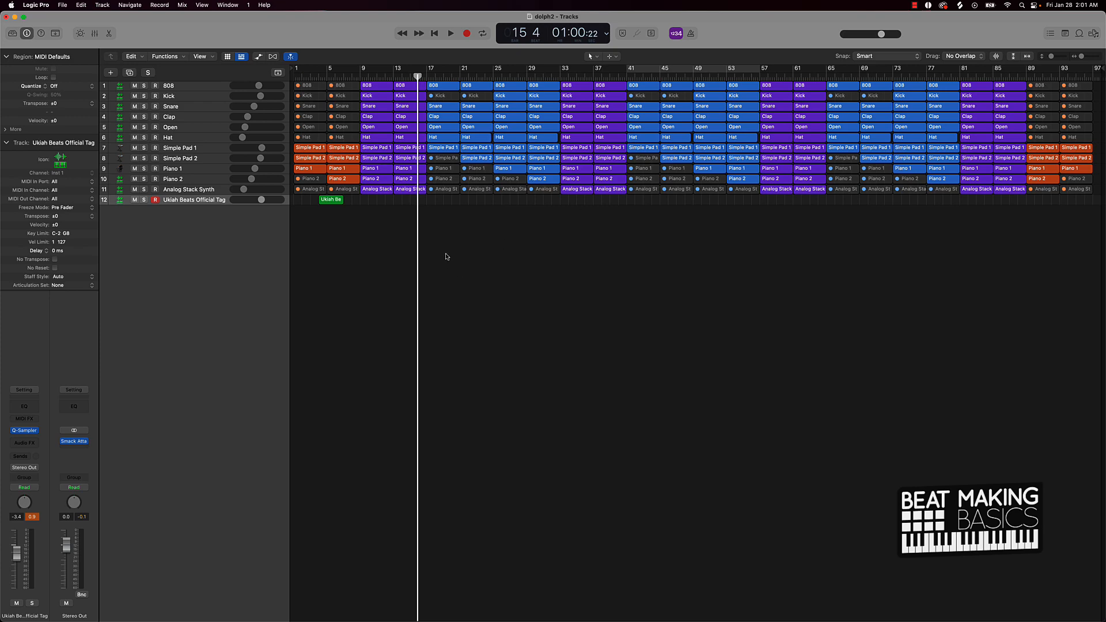
Add one Quick Sampler software instrument track below the tag track, load its Air Rev setting and close the plug-in window.
click(111, 72)
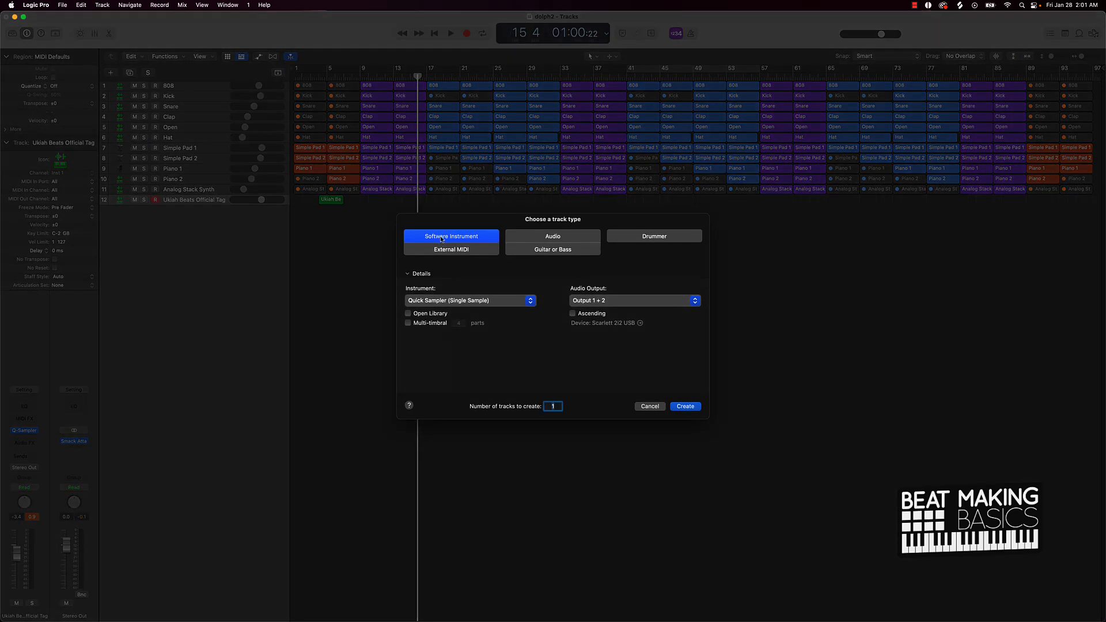
click(690, 408)
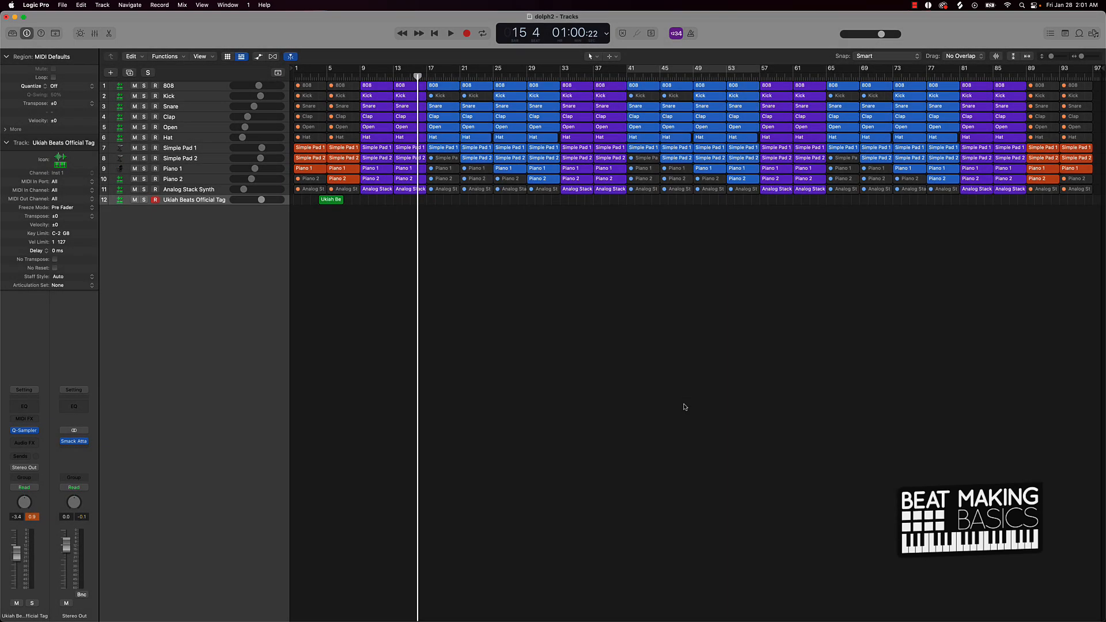
click(426, 134)
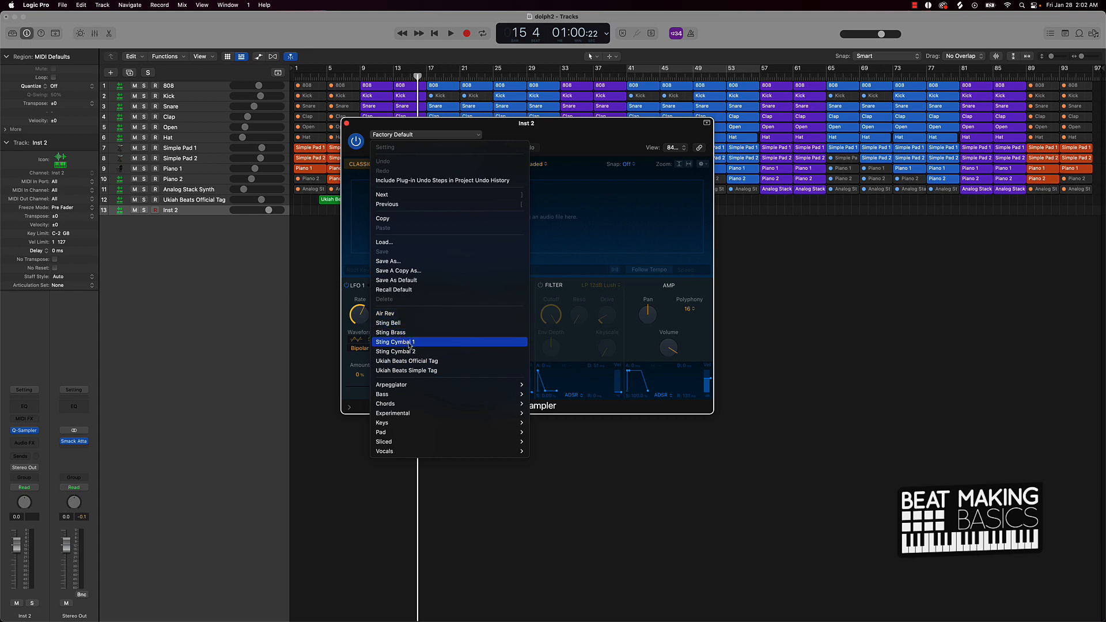
click(390, 314)
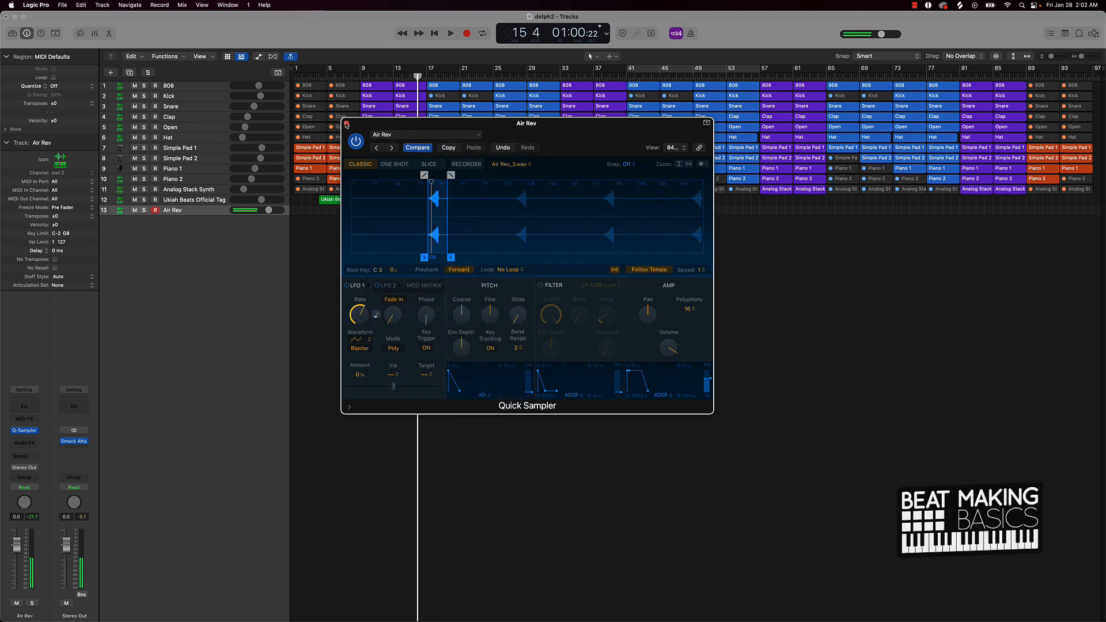
click(346, 125)
Record an Air Rev note at bar 8, starting from bar 7, to lead into the purple section at bar 9.
click(344, 77)
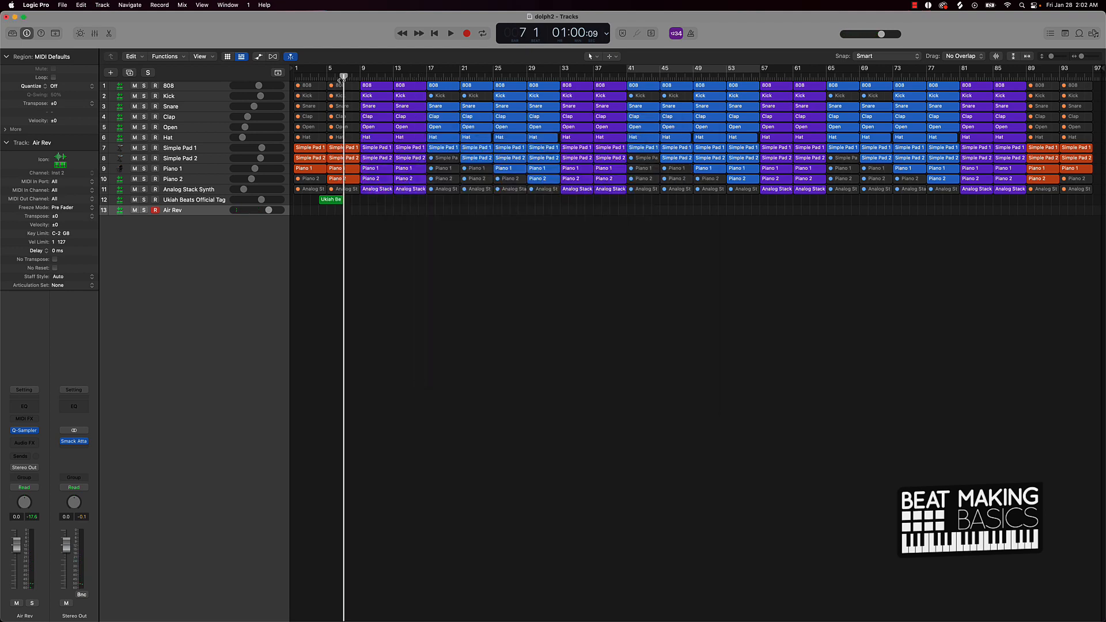
key(space)
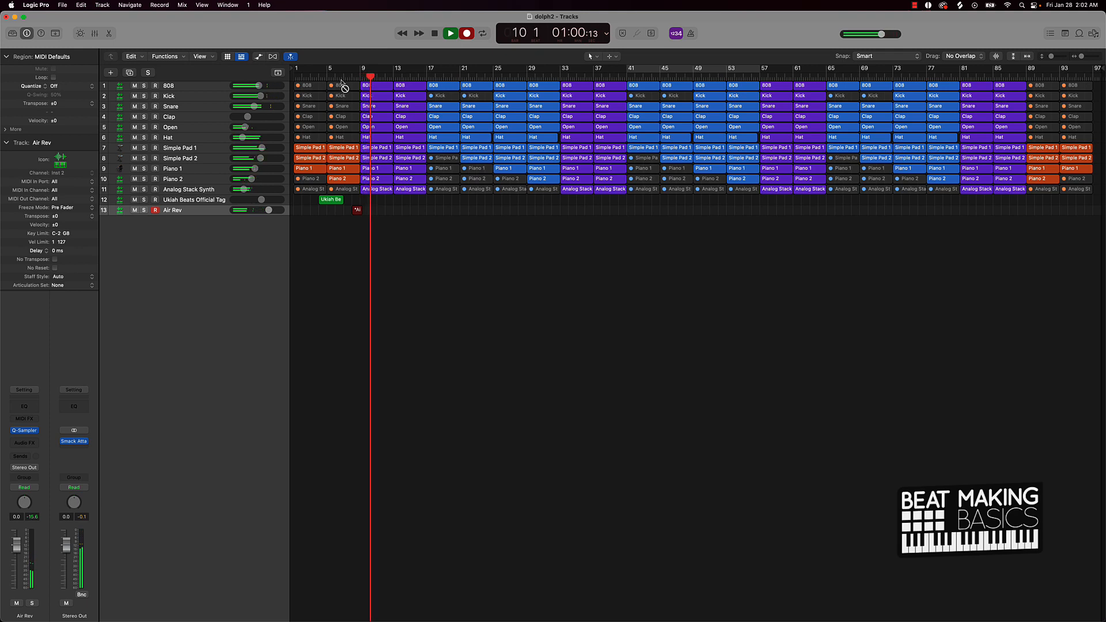
key(space)
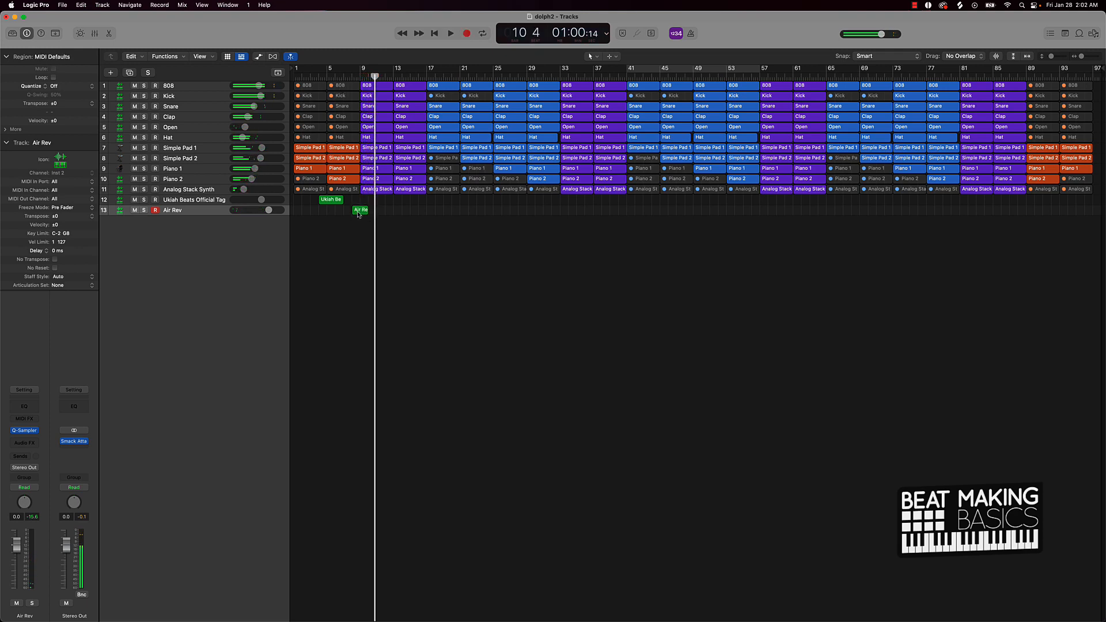
Quantize the recorded Air Rev note to 1/8 Swing A in the Piano Roll and close the editor.
double_click(360, 210)
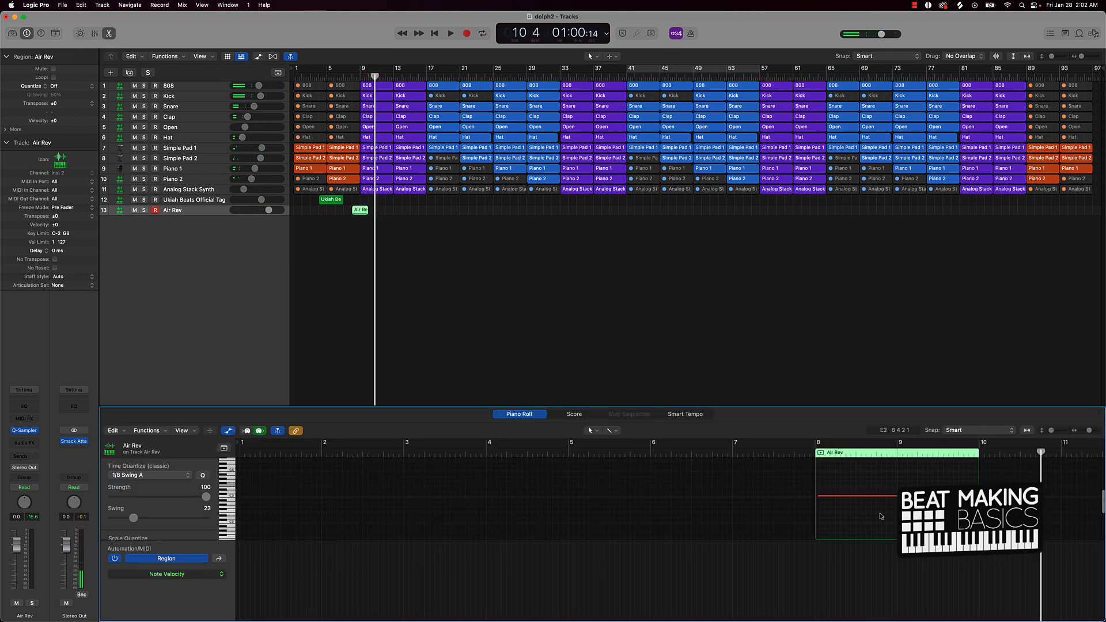
click(880, 497)
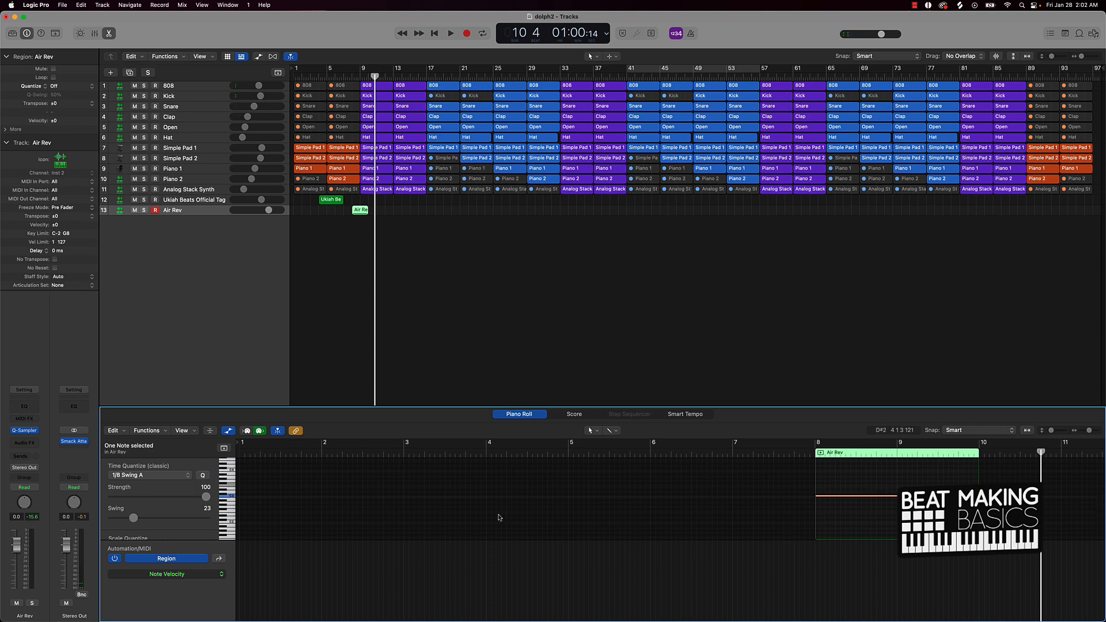
click(860, 519)
key(e)
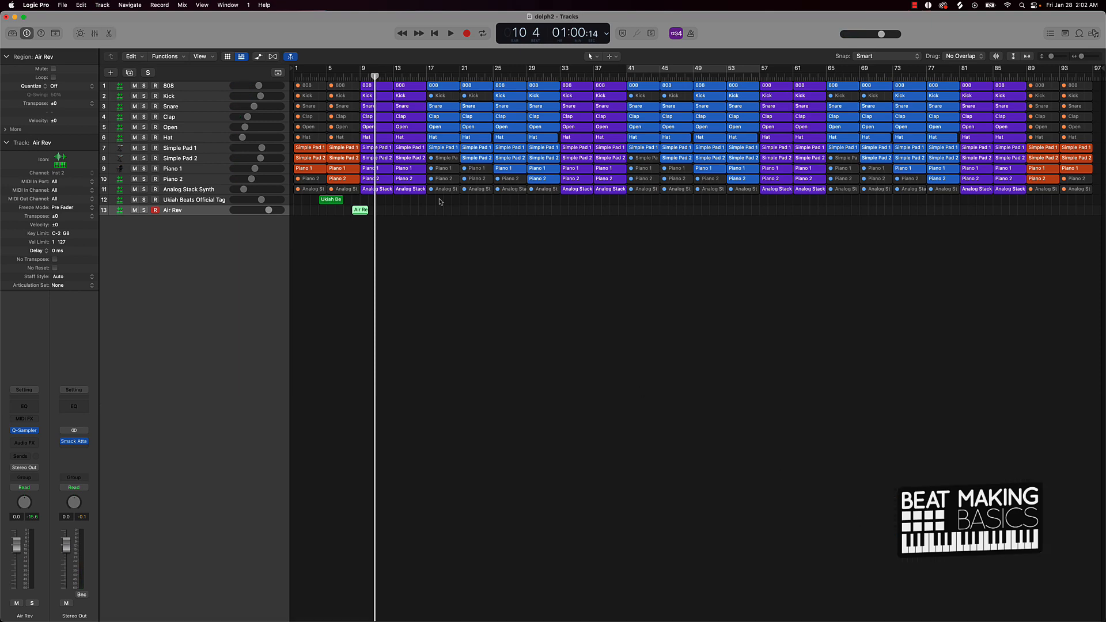
Copy the Air Rev region to bar 16 and play back the transition into bar 9.
key(super+Down)
key(super+Down)
key(super+Down)
key(super+Down)
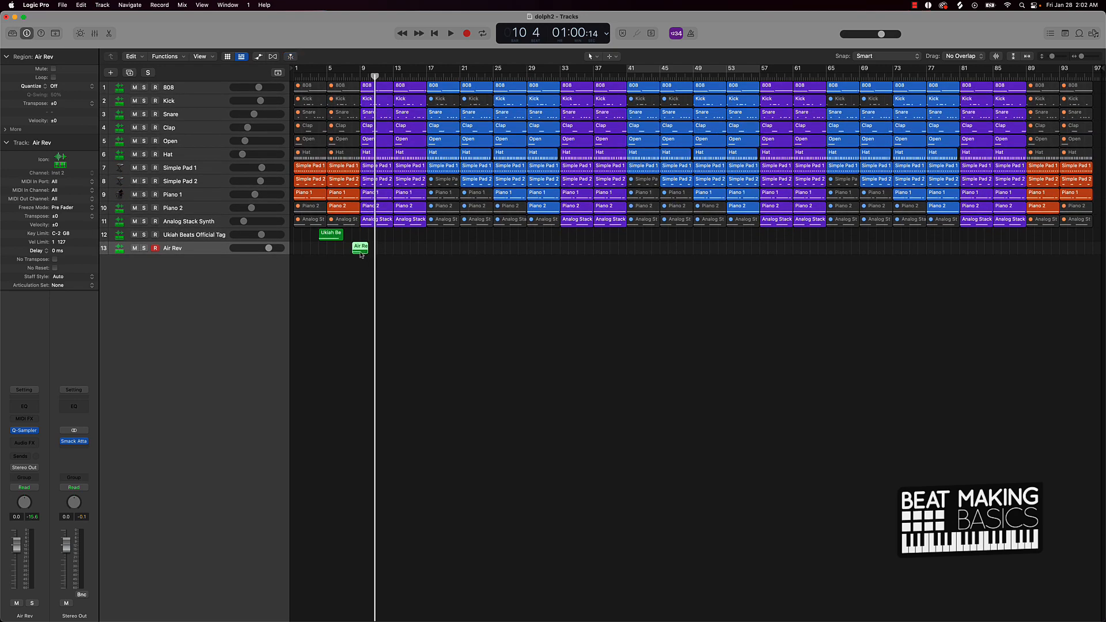
drag(360, 253, 427, 254)
click(346, 76)
key(space)
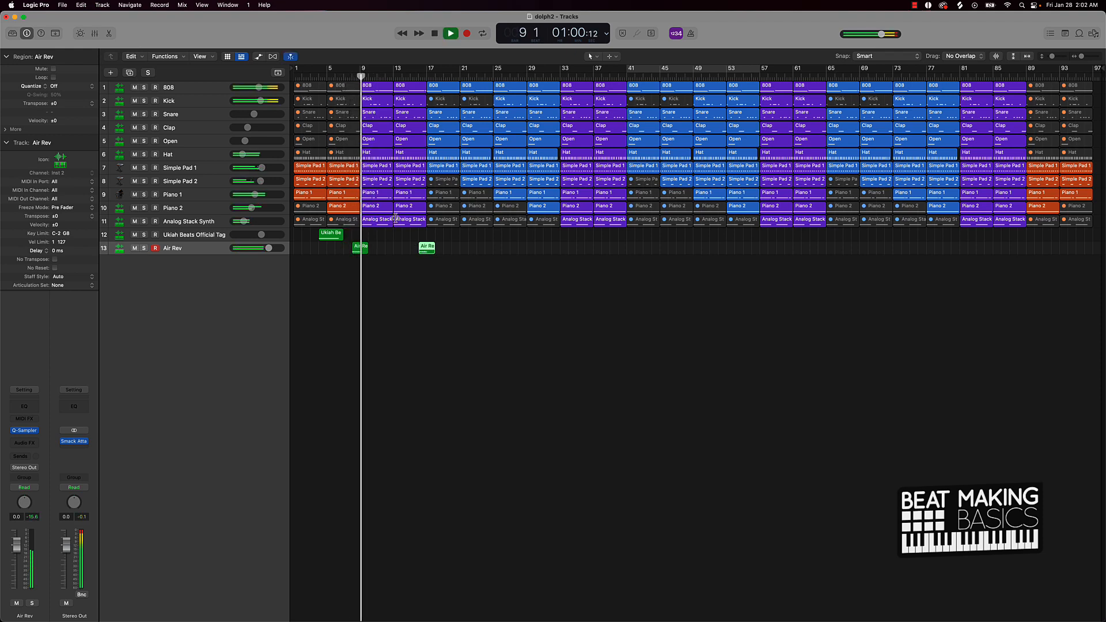
key(space)
Copy the two Air Rev regions to bars 32, 40, 56, 64, 80 and 88, and move the Air Rev track below Hat.
drag(453, 251, 954, 252)
scroll(954, 252, up, 1)
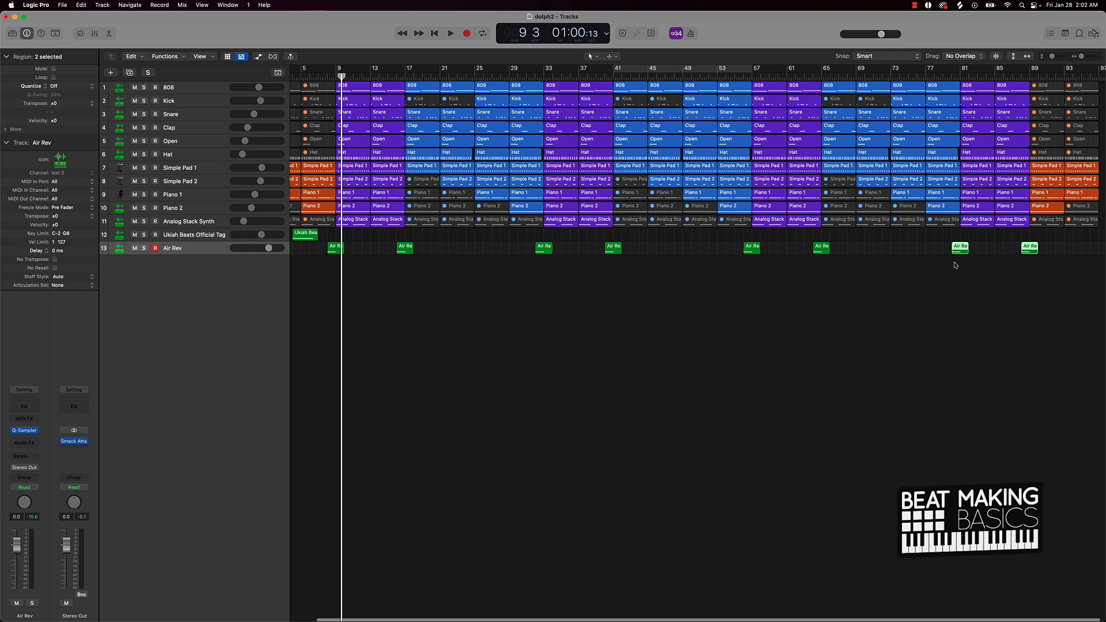
click(956, 273)
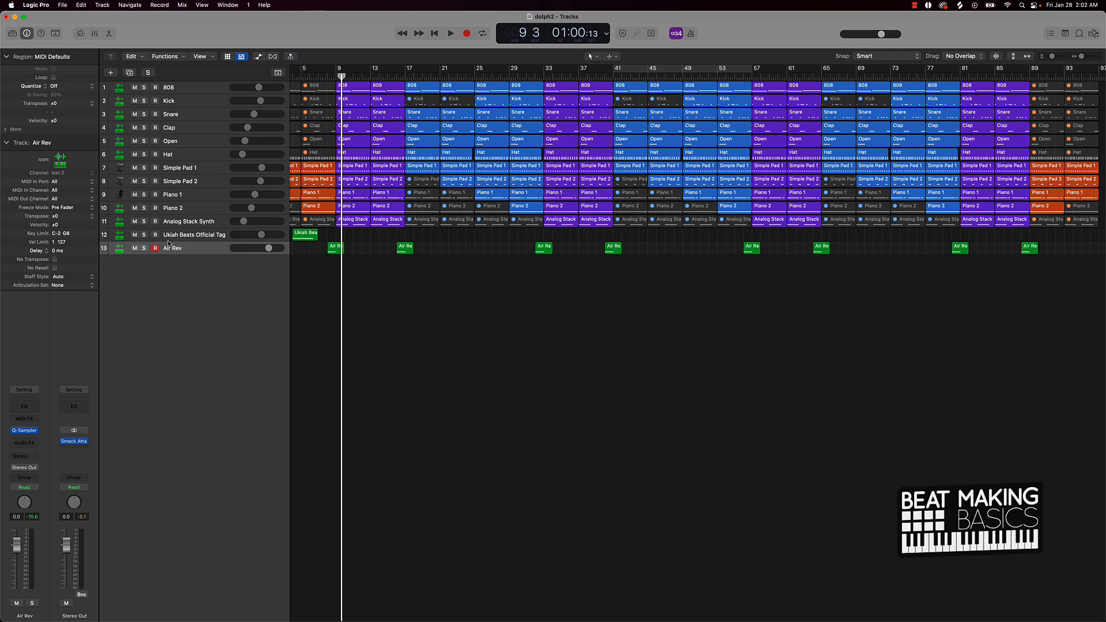
drag(178, 250, 187, 166)
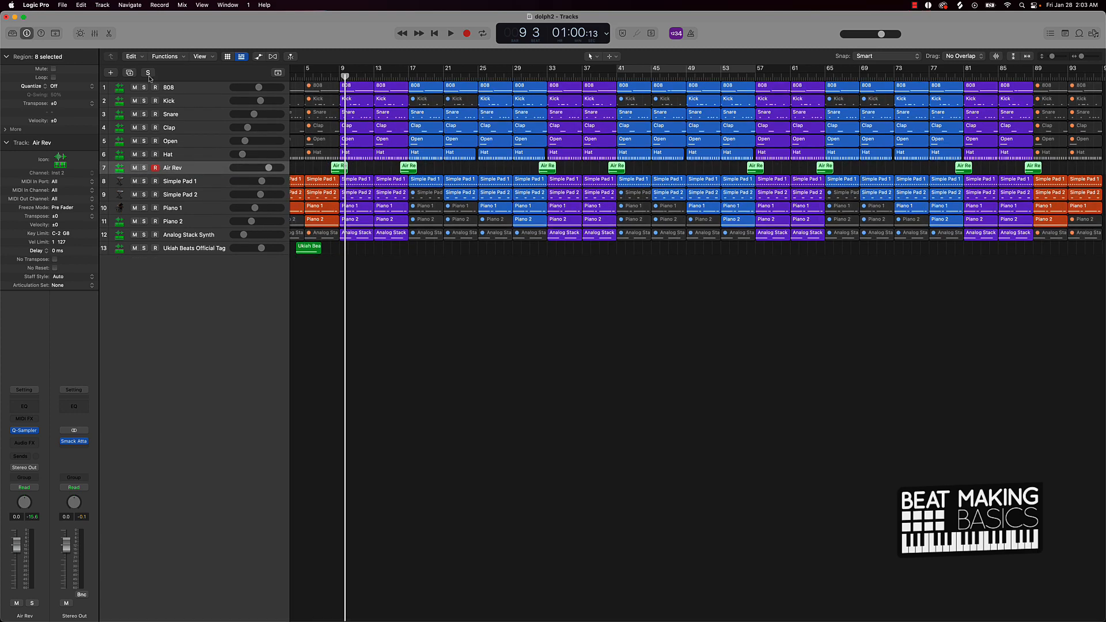
Add one Quick Sampler software instrument track below Air Rev, load its Sting Cymbal 1 setting and close the plug-in window.
click(110, 73)
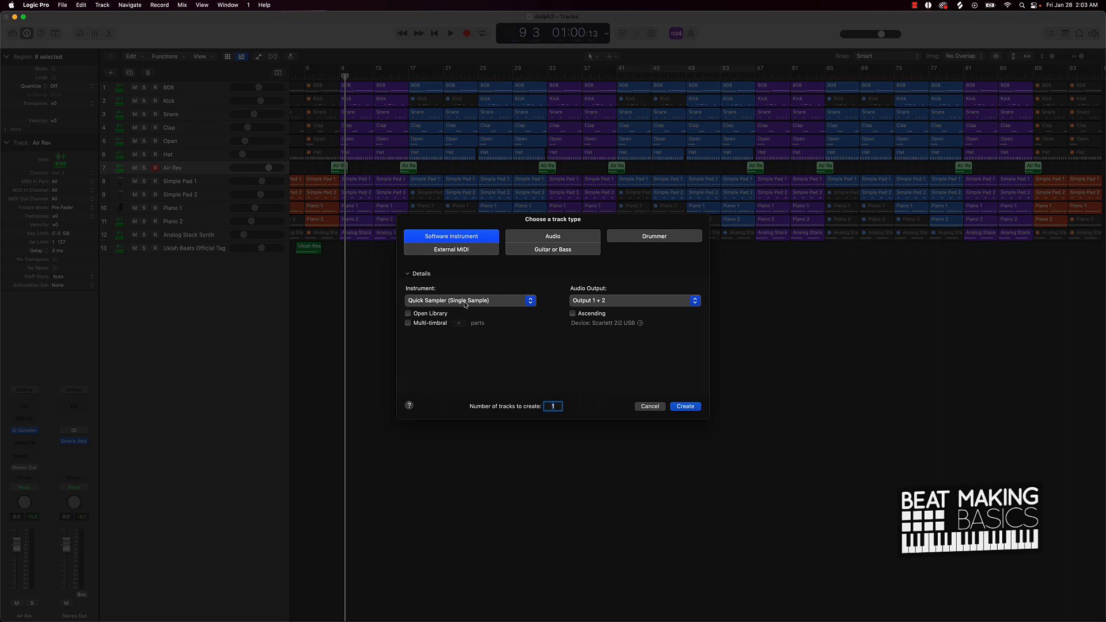
click(688, 407)
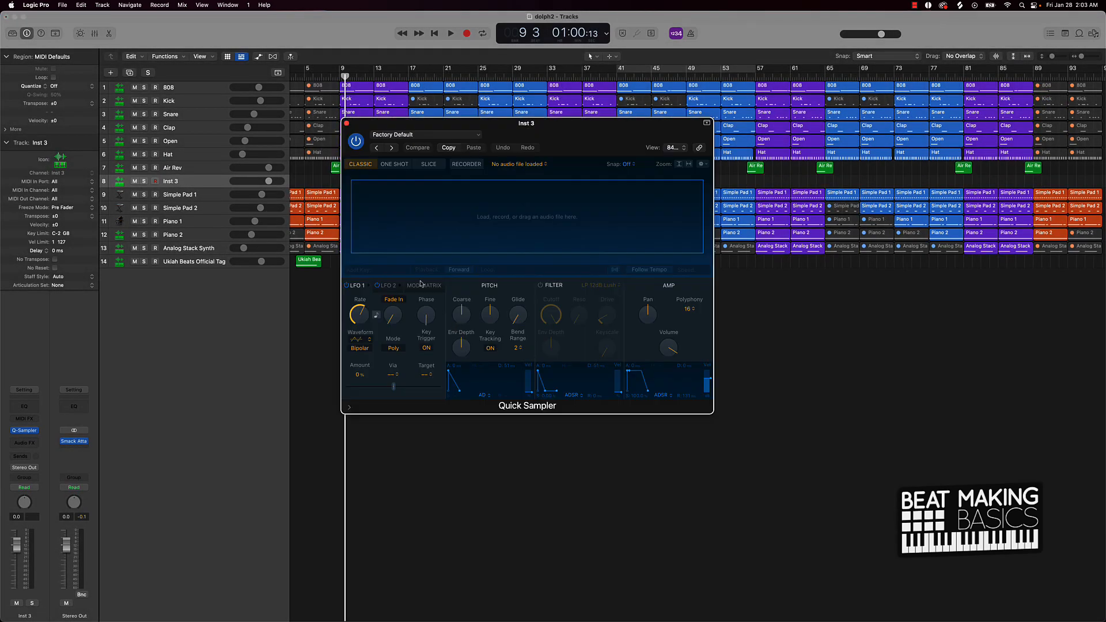
click(399, 135)
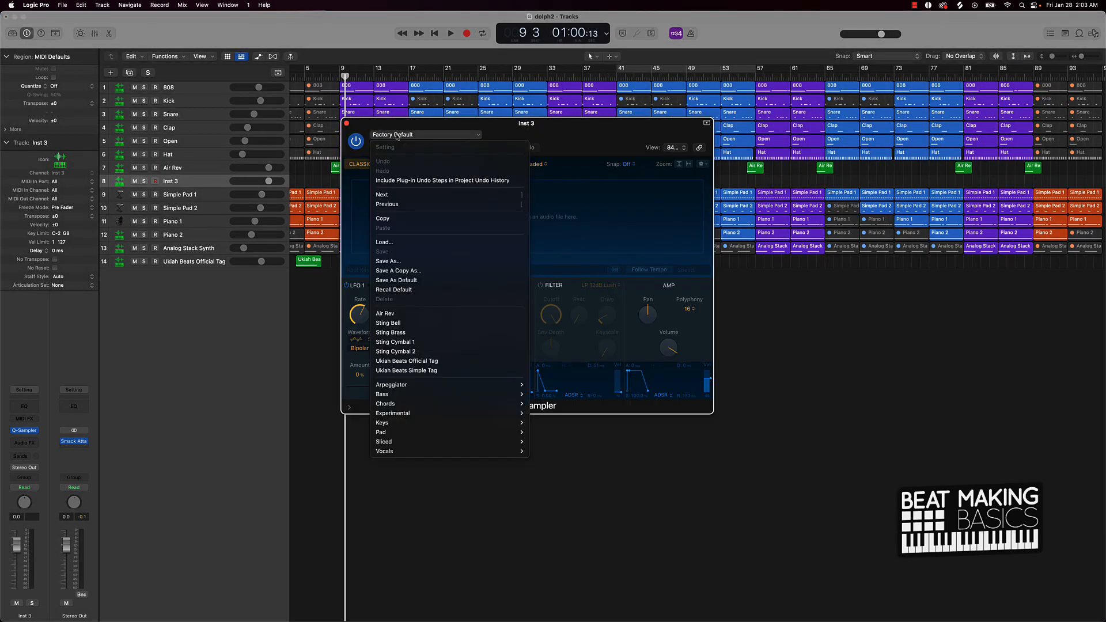
click(414, 343)
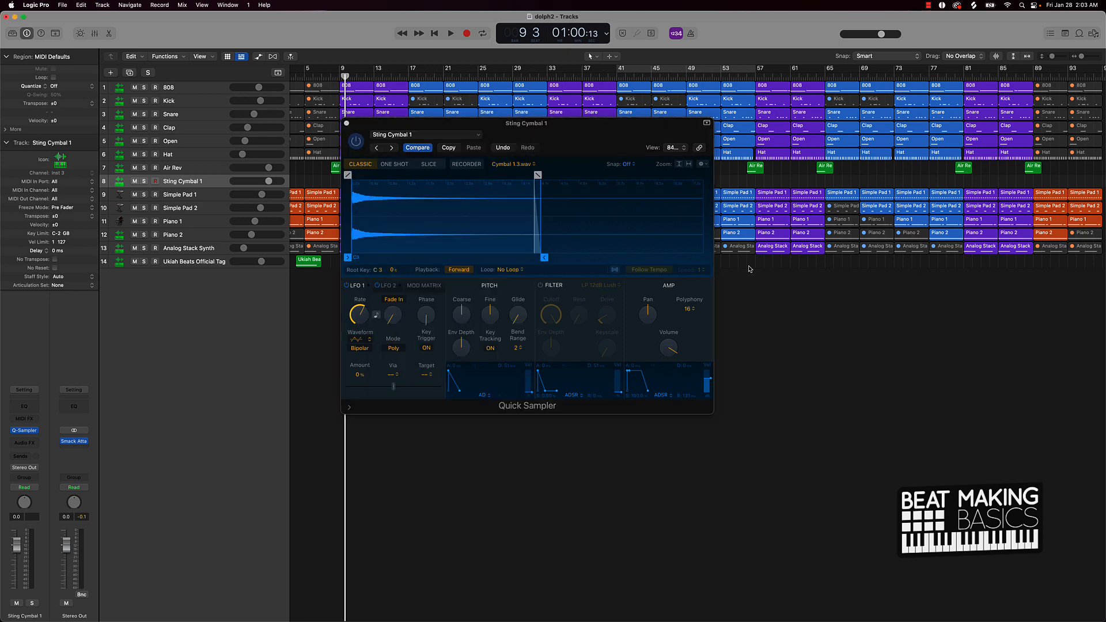
click(346, 122)
Record a Sting Cymbal 1 hit at bar 9, where the first purple section begins.
drag(345, 77, 339, 78)
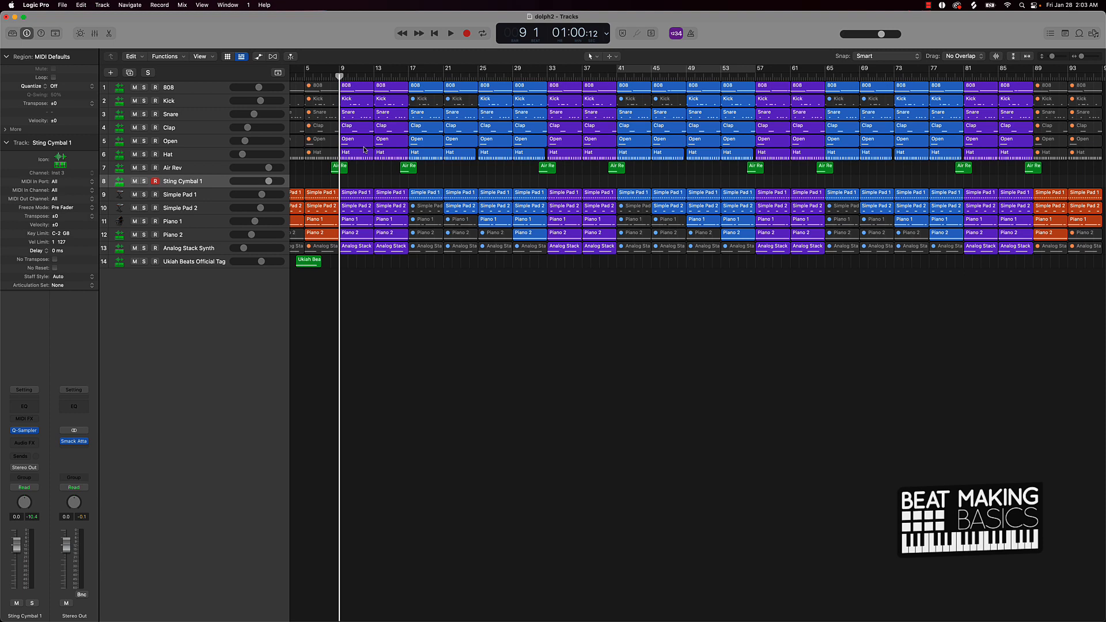
key(r)
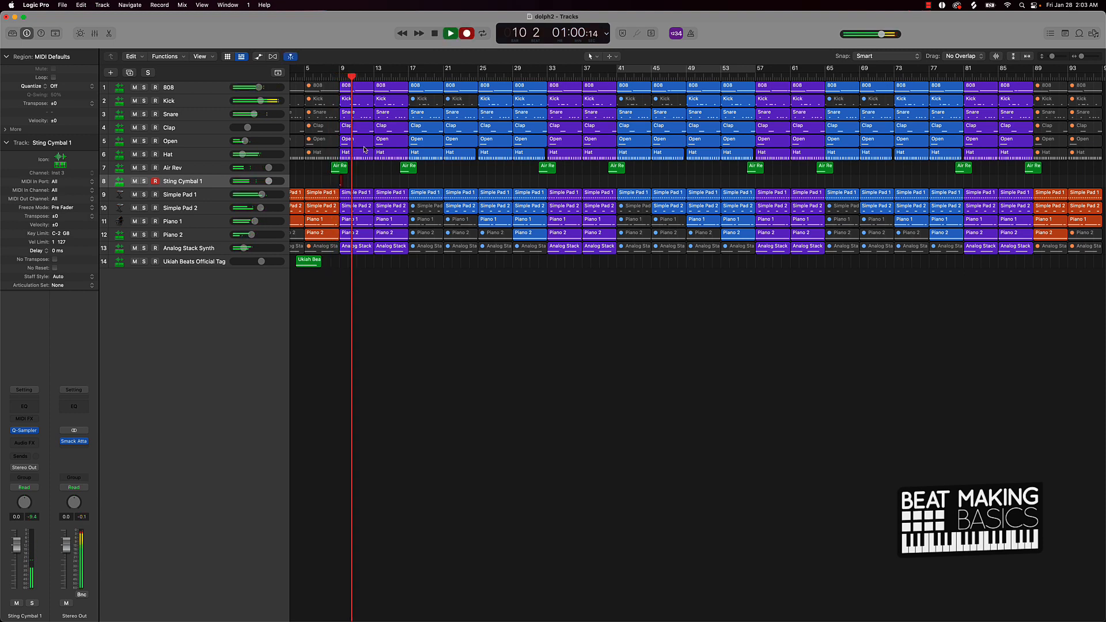
key(space)
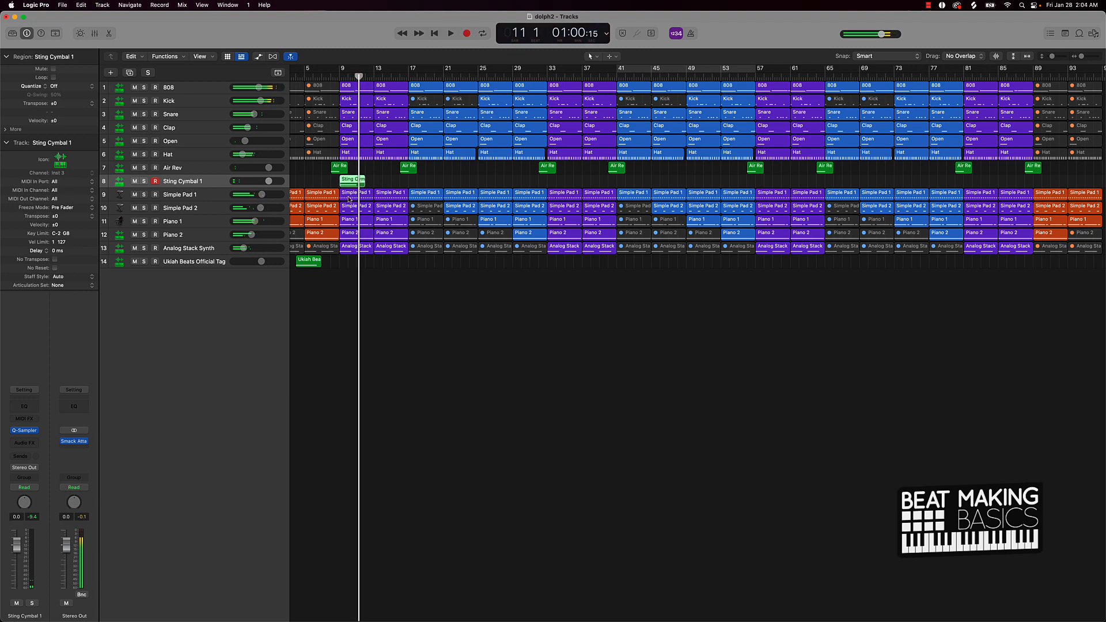
Set the volume of Sting Cymbal 1 to -6.4 dB and of Air Rev to -4.2 dB, and pan Air Rev to -10.
drag(17, 545, 17, 559)
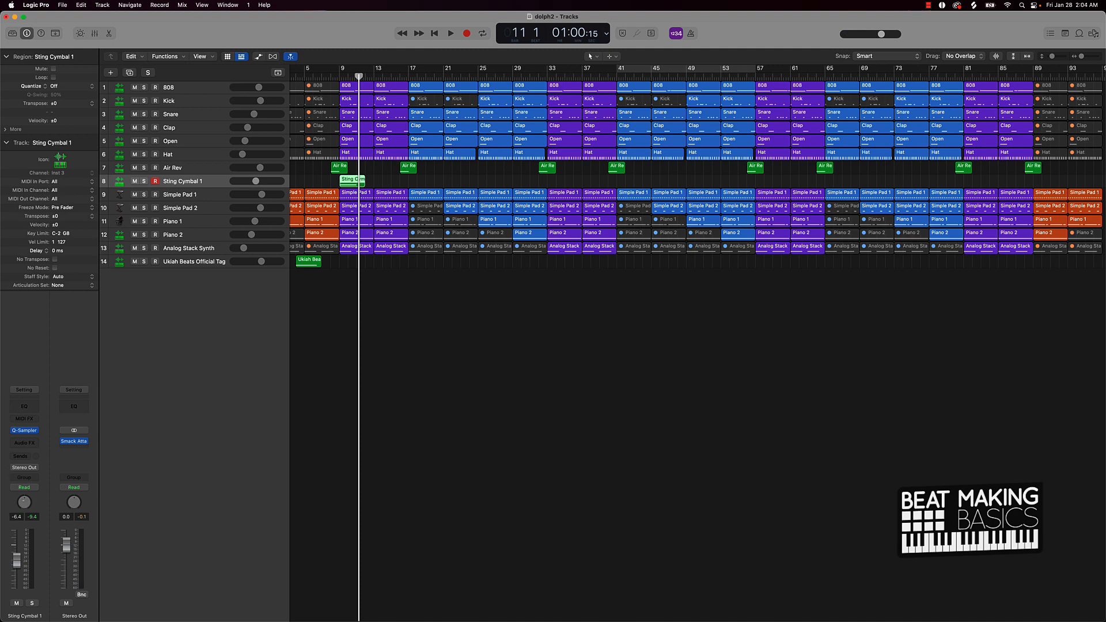
click(201, 166)
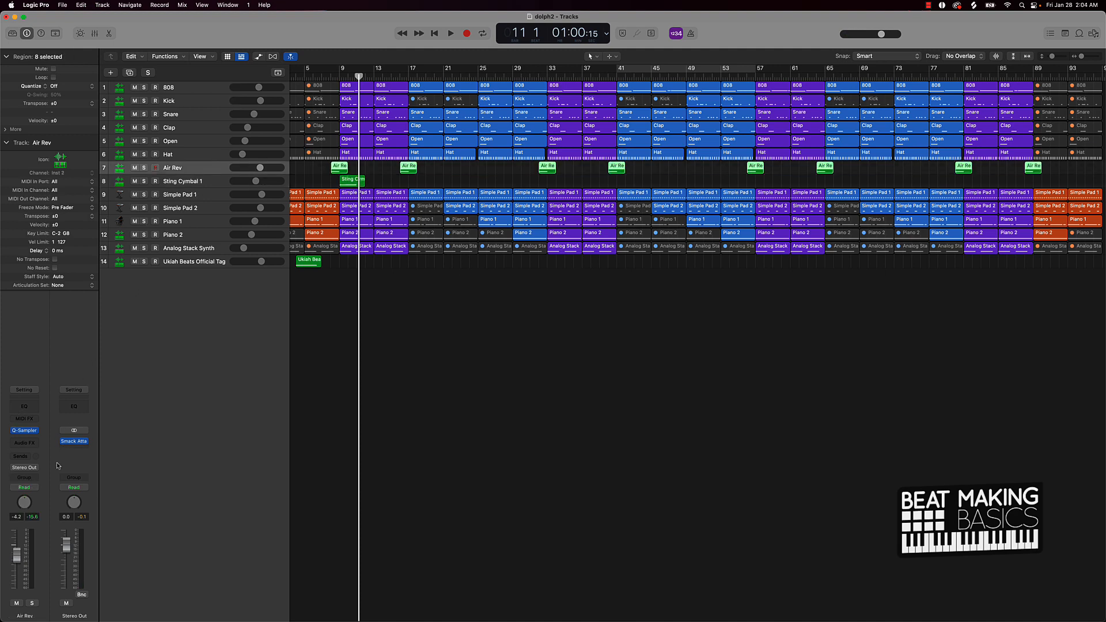
click(520, 375)
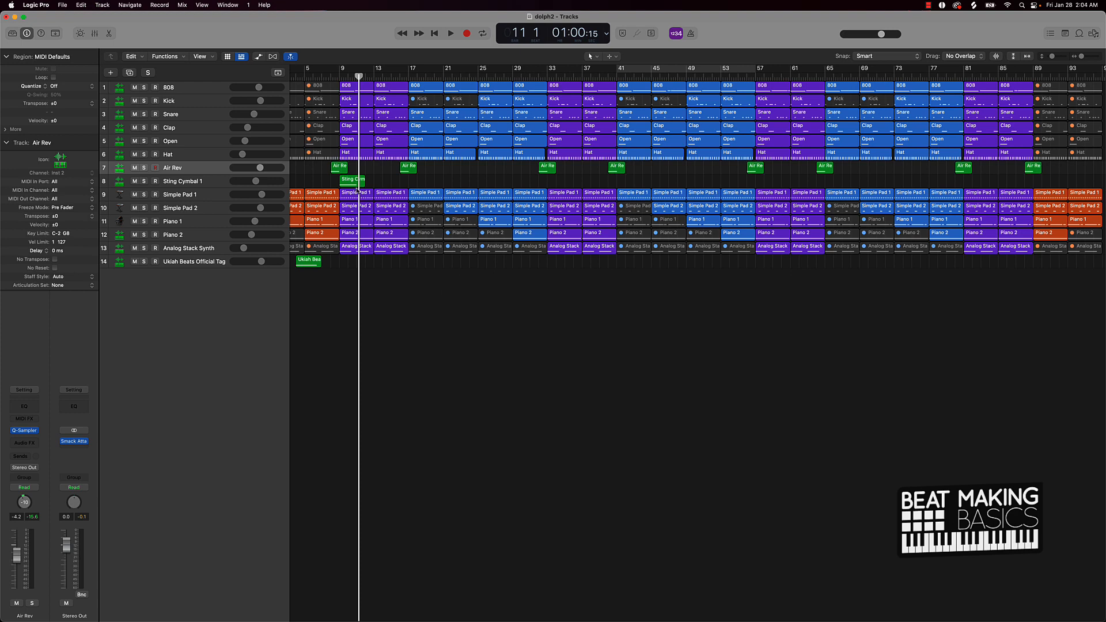
Copy the Sting Cymbal 1 region to about bar 20 and place the playhead at bar 17.
drag(348, 185, 441, 186)
click(418, 75)
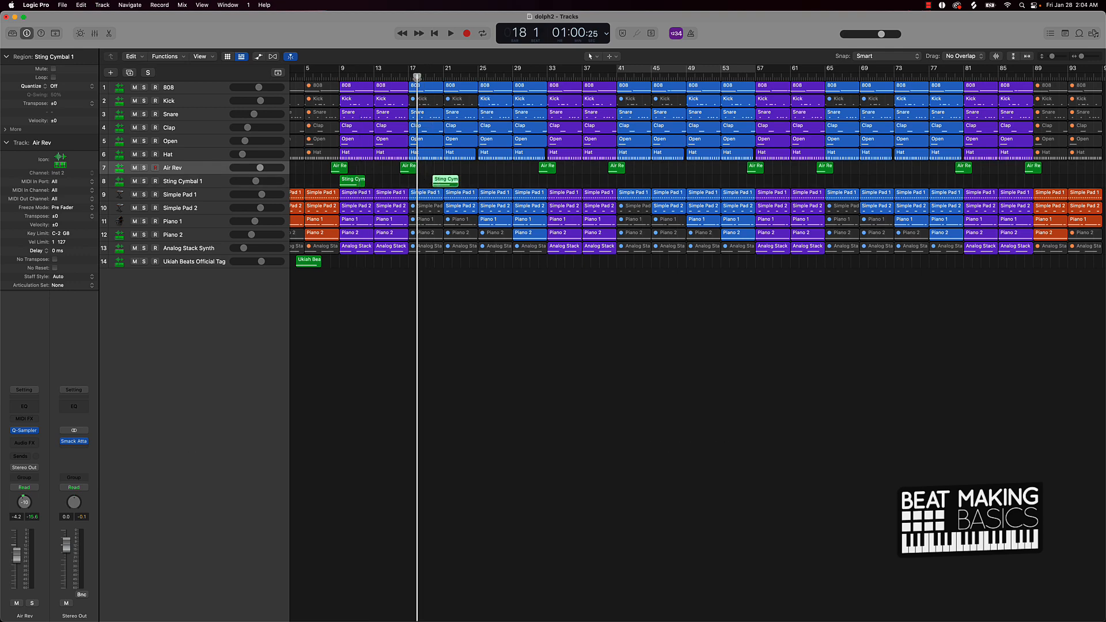
key(comma)
key(comma)
key(period)
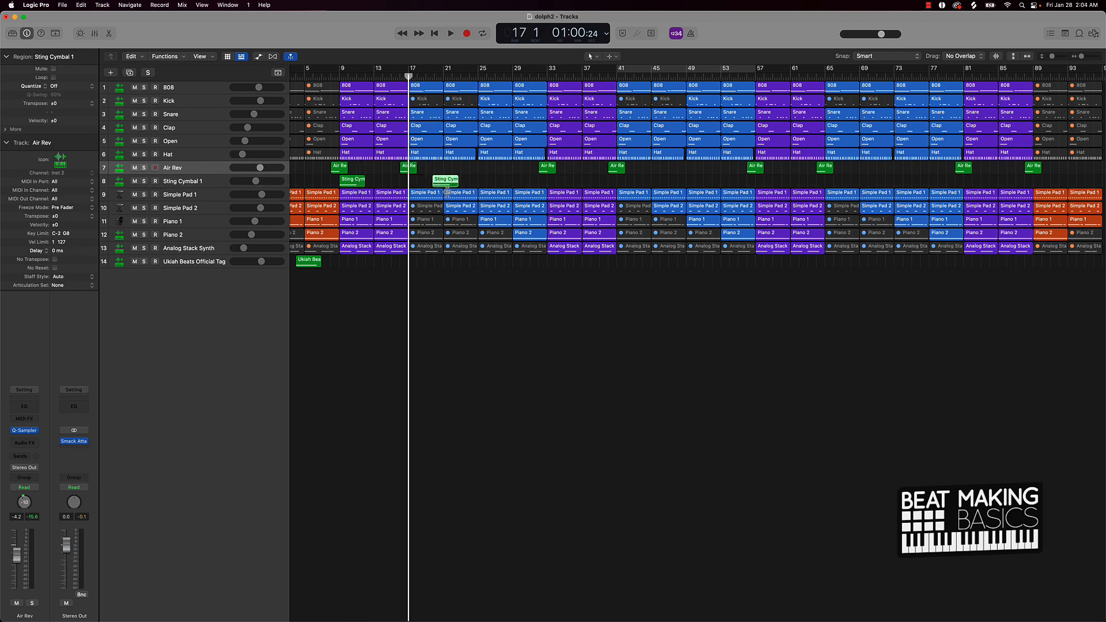
Try moving the copied Sting Cymbal 1 region to the playhead at bar 17, and undo the move.
key(comma)
key(period)
key(semicolon)
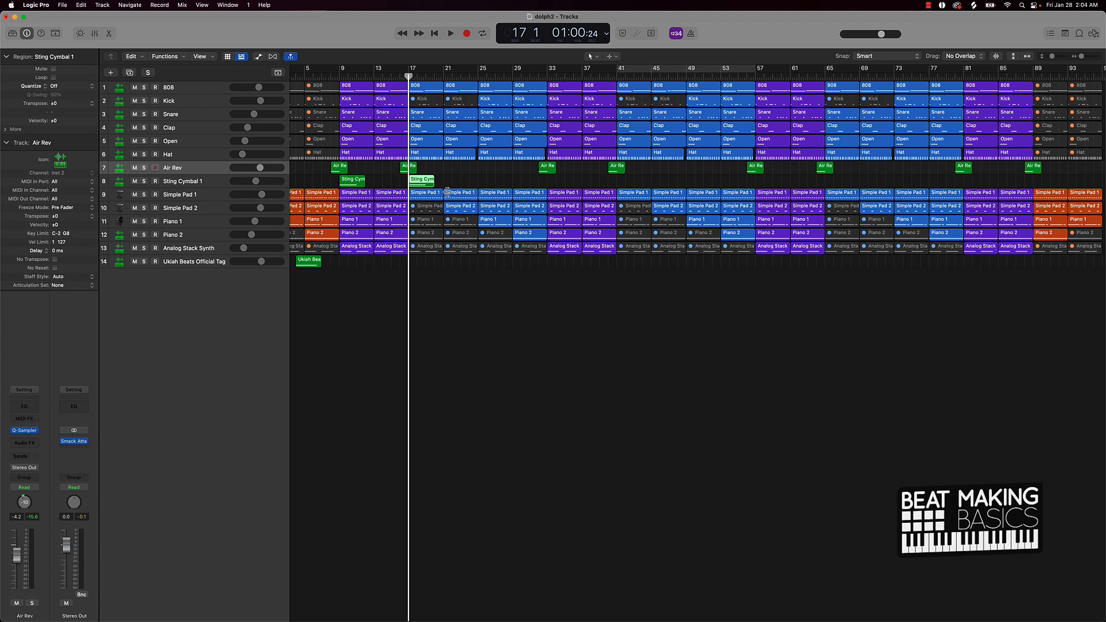
key(super+z)
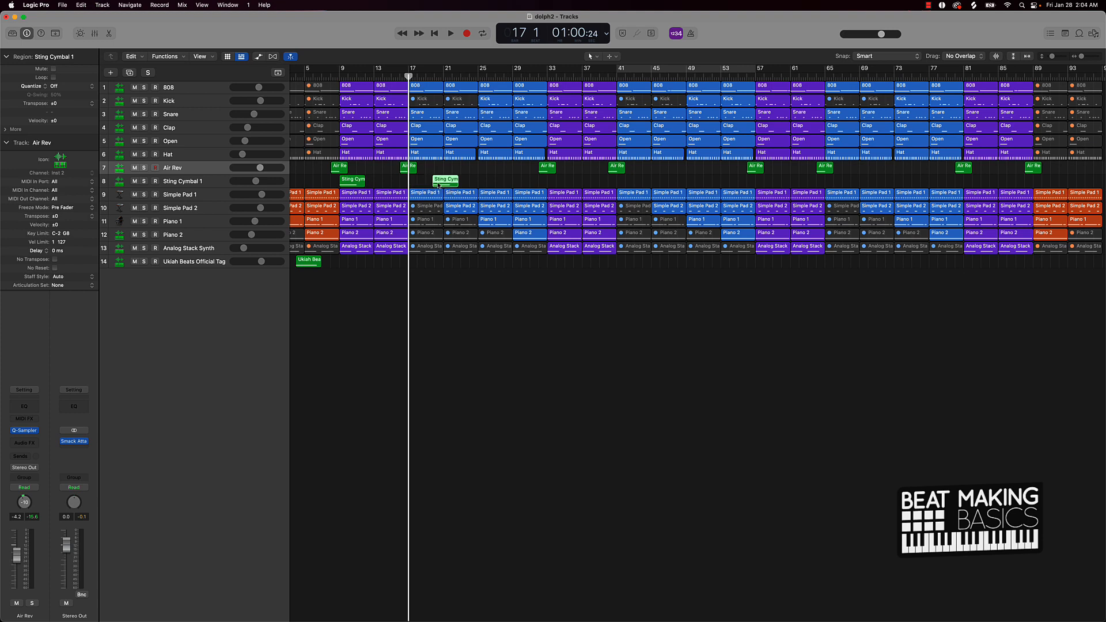
Place the playhead at bar 17 and move the copied Sting Cymbal 1 region to it.
key(period)
key(period)
key(comma)
key(comma)
key(comma)
key(comma)
key(comma)
key(comma)
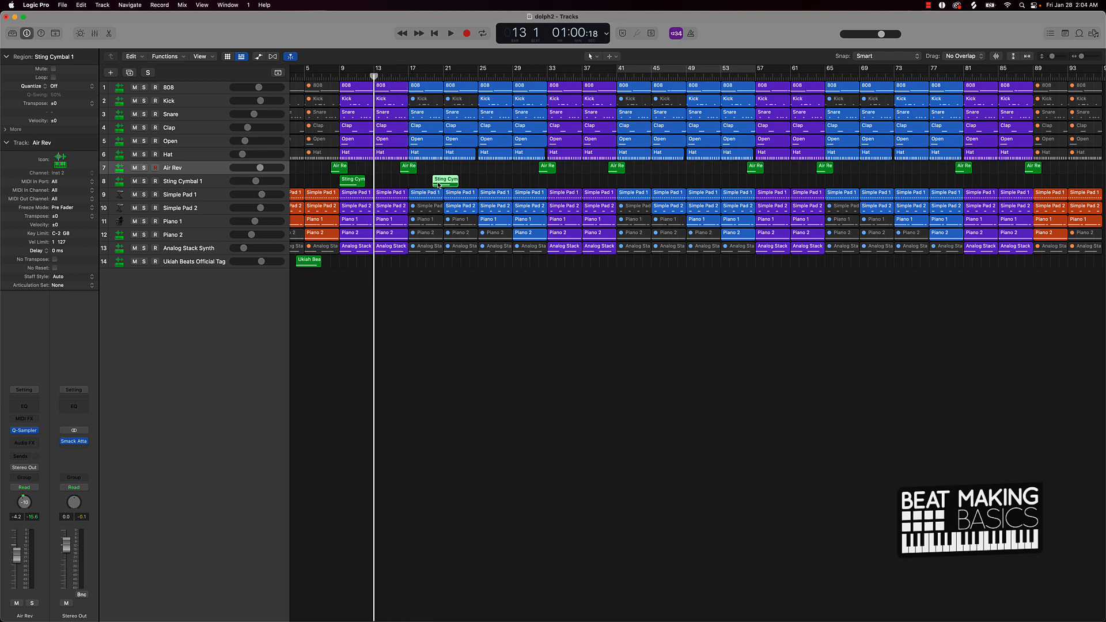
key(period)
key(period)
key(period)
key(period)
key(period)
key(comma)
key(comma)
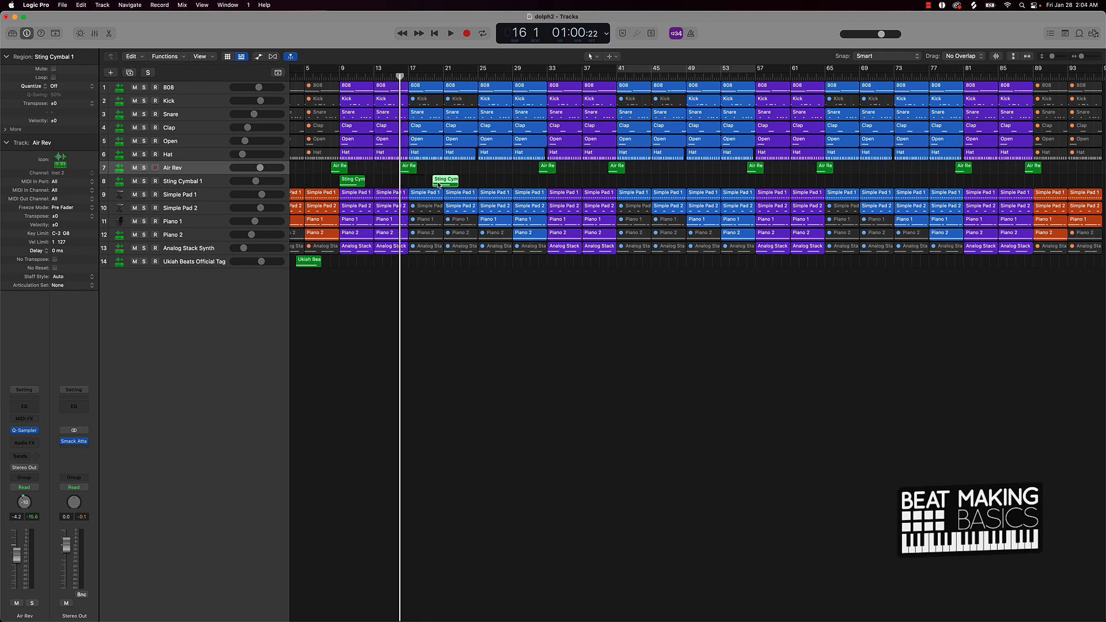
key(period)
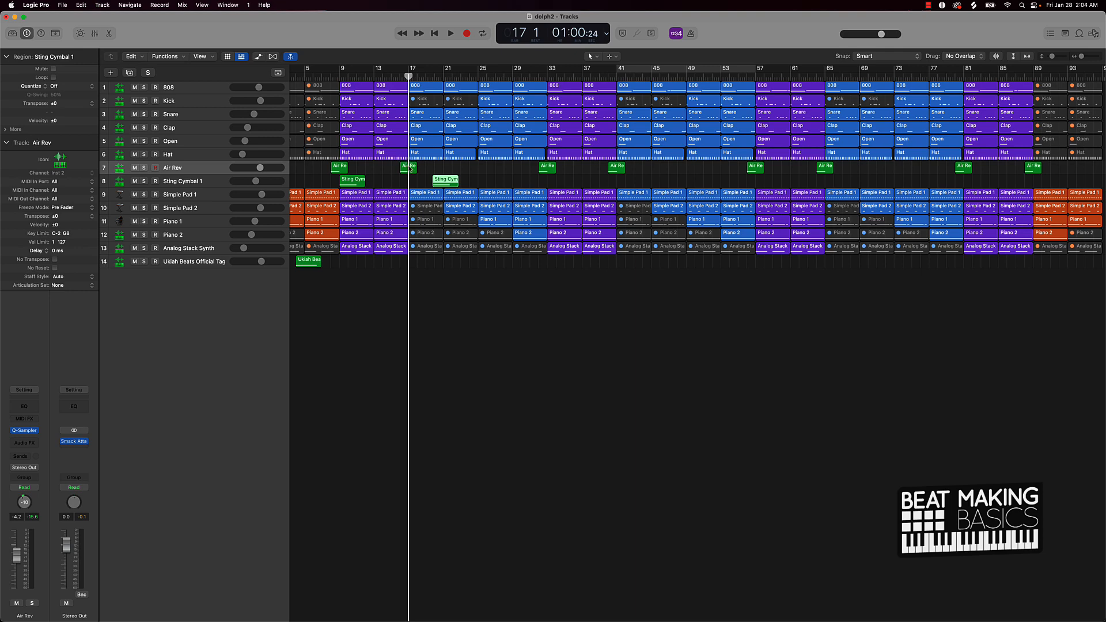
key(;)
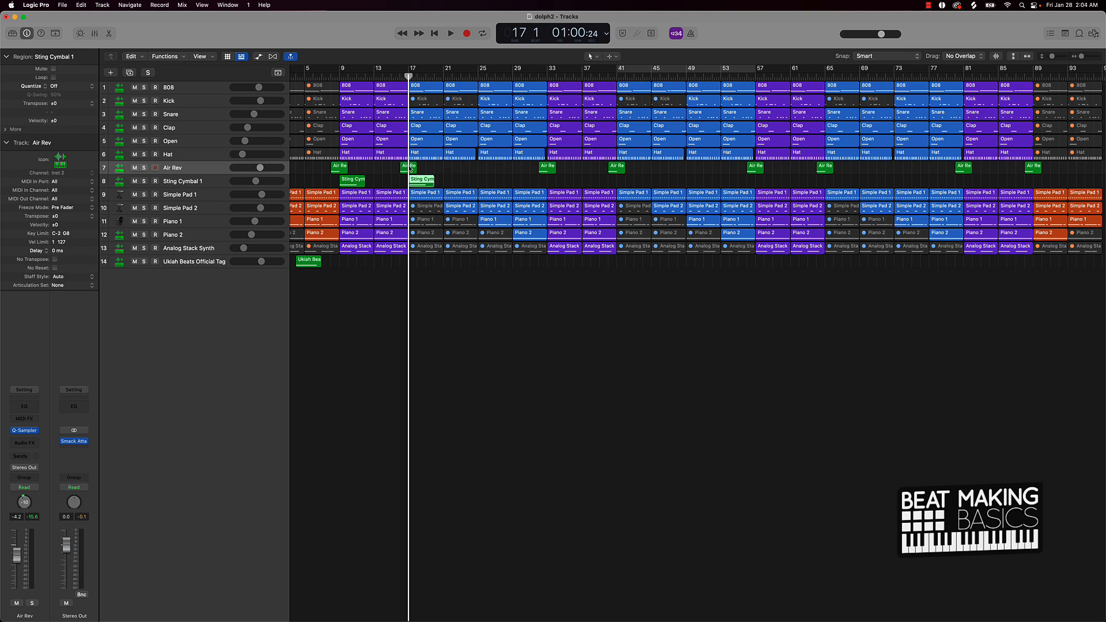
Copy the Sting Cymbal 1 regions along their track to bars 25, 33, 41, 49, 57 and 65.
click(458, 179)
drag(466, 184, 323, 182)
click(435, 182)
drag(450, 181, 373, 184)
mouse_move(468, 185)
mouse_down()
mouse_move(346, 182)
mouse_move(486, 183)
mouse_up()
drag(599, 181, 628, 177)
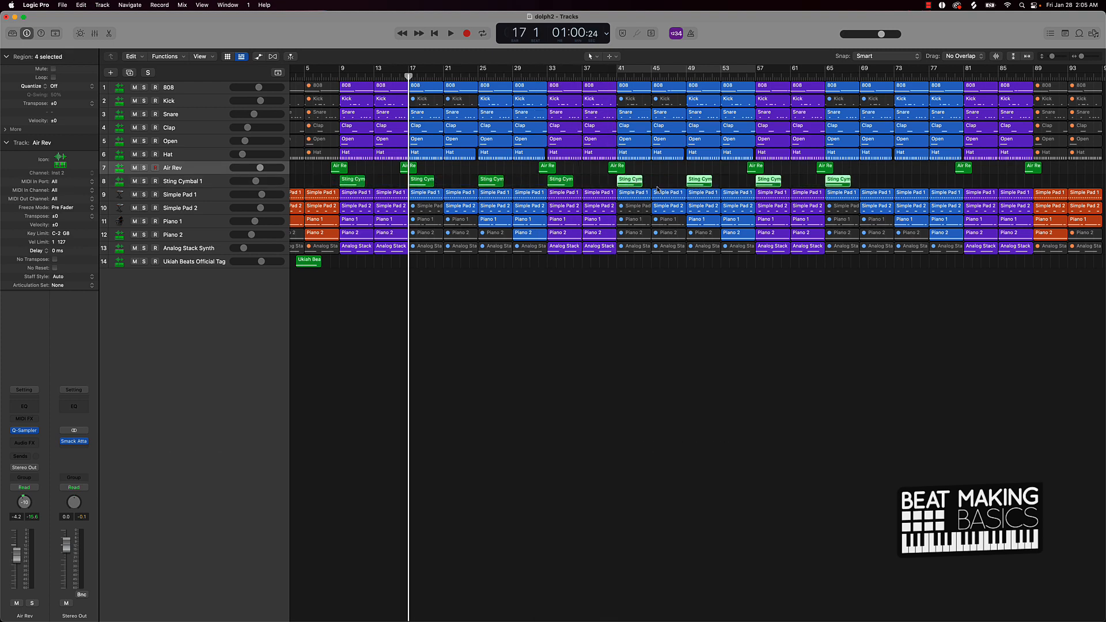
Copy the four selected Sting Cymbal 1 regions to start at bar 73, and delete the surplus copy at bar 97.
drag(629, 184, 906, 186)
scroll(1008, 183, right, 3)
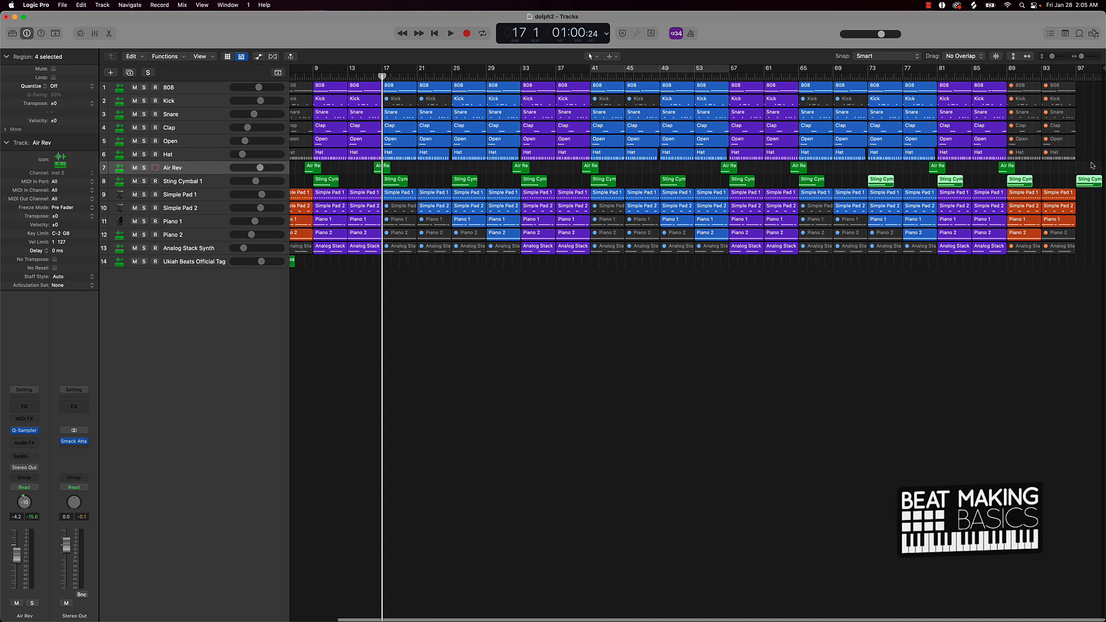
click(1092, 182)
key(Delete)
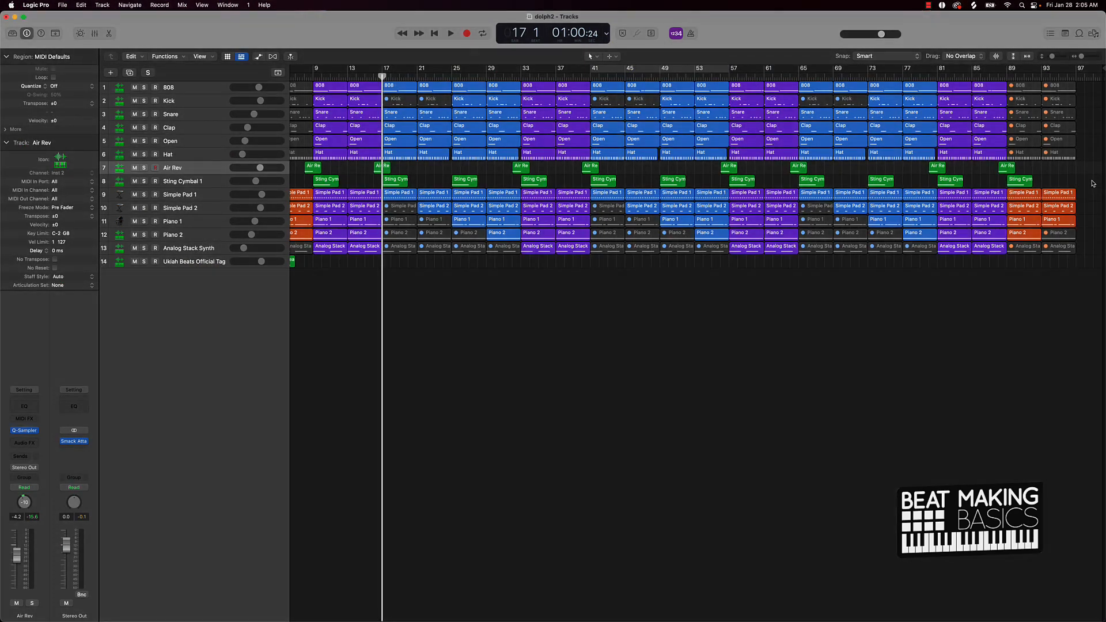
Play the song from the start and lower Air Rev to -9.0 dB and Sting Cymbal 1 to -16.2 dB.
key(Return)
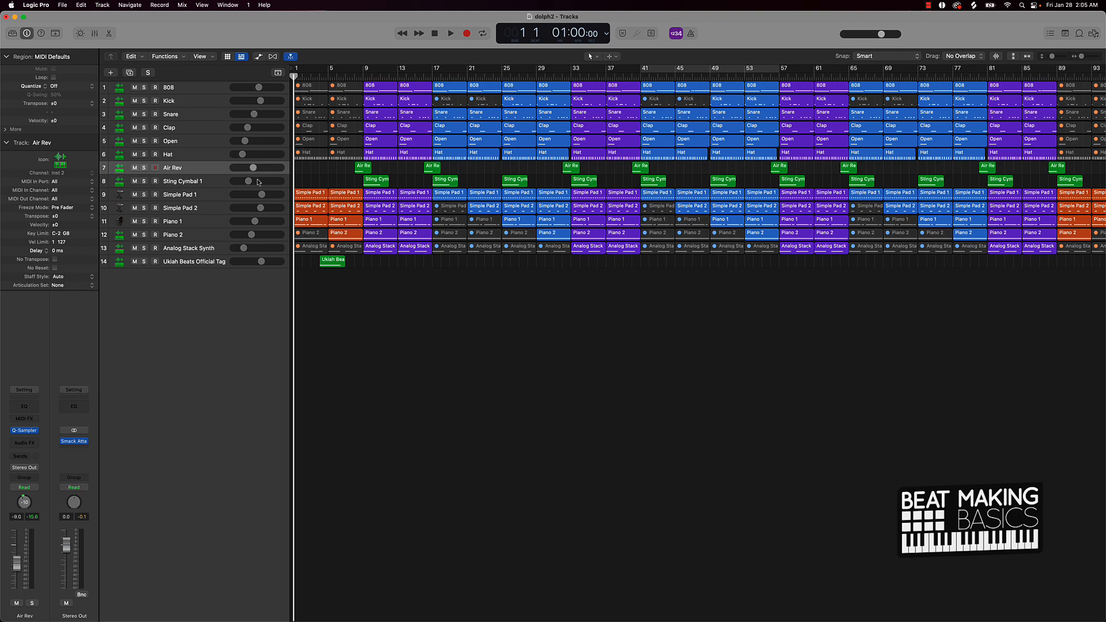
click(208, 182)
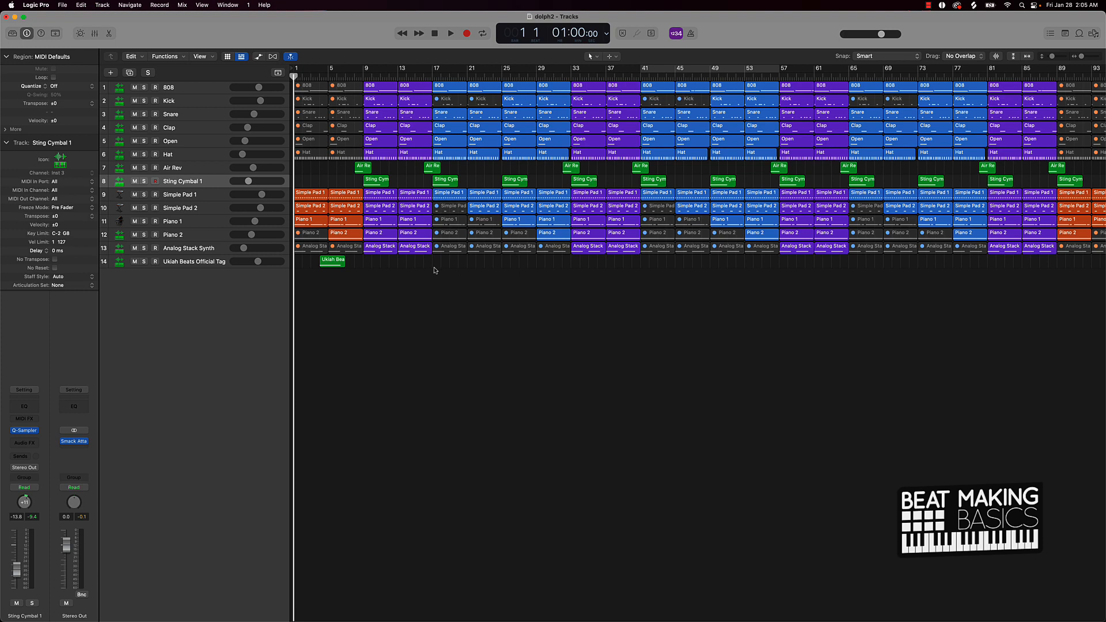
key(space)
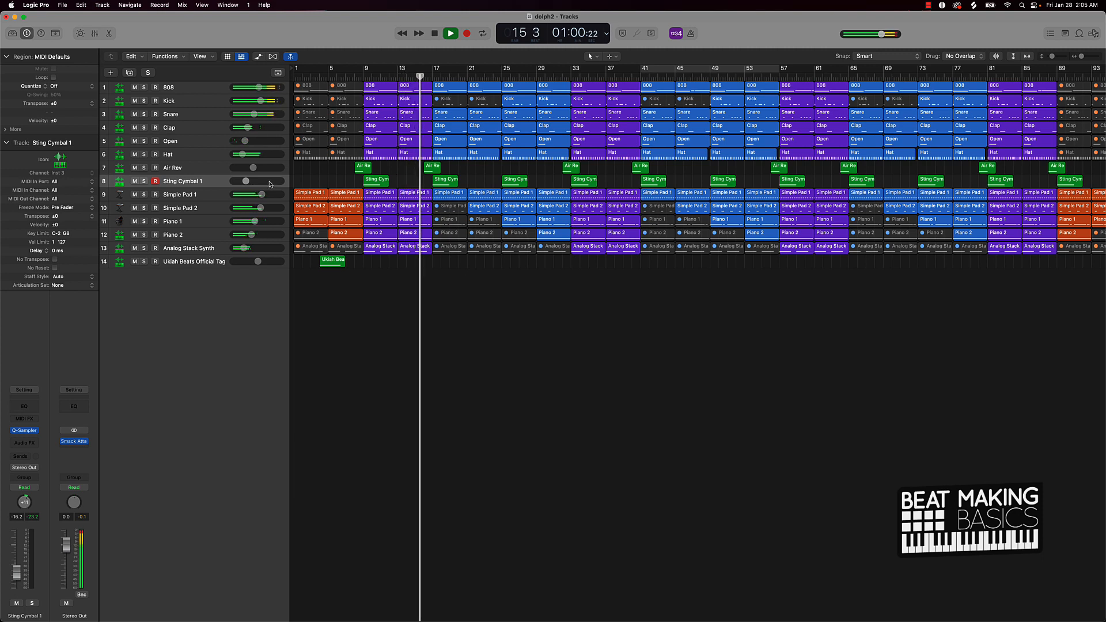
Extend all Air Rev regions to begin earlier, the first at bar 7, and lengthen their notes back to the region starts.
click(215, 169)
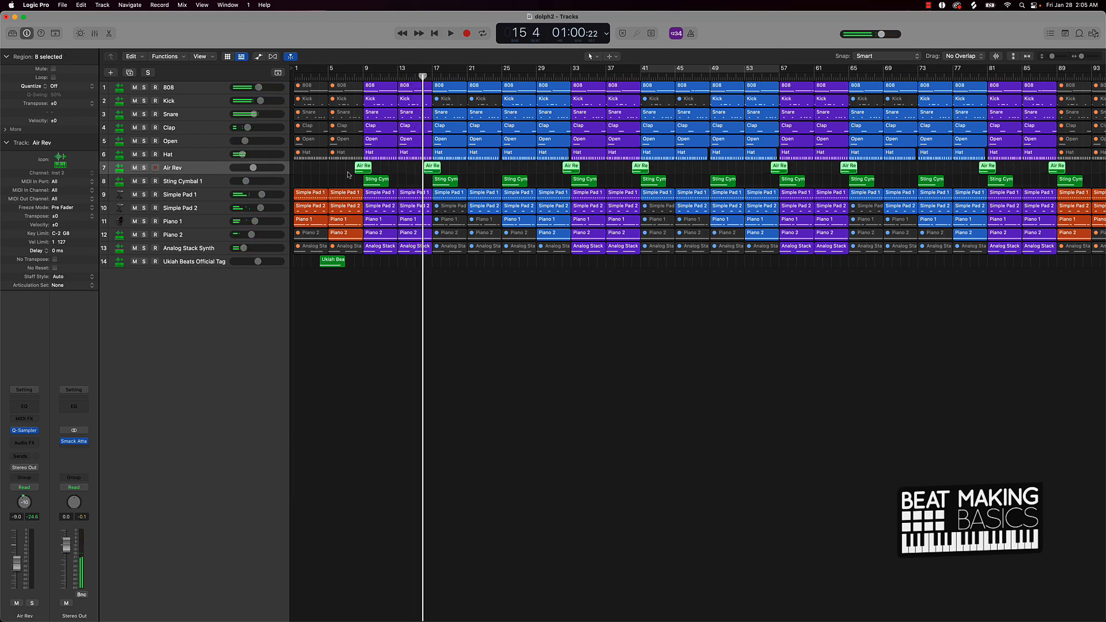
drag(353, 171, 344, 171)
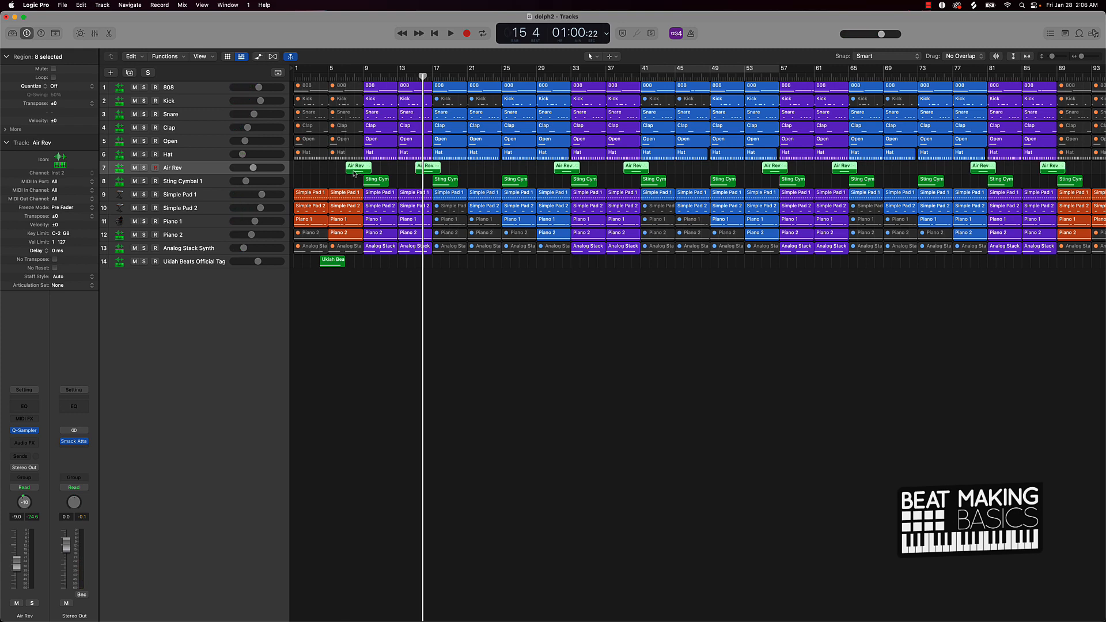
key(e)
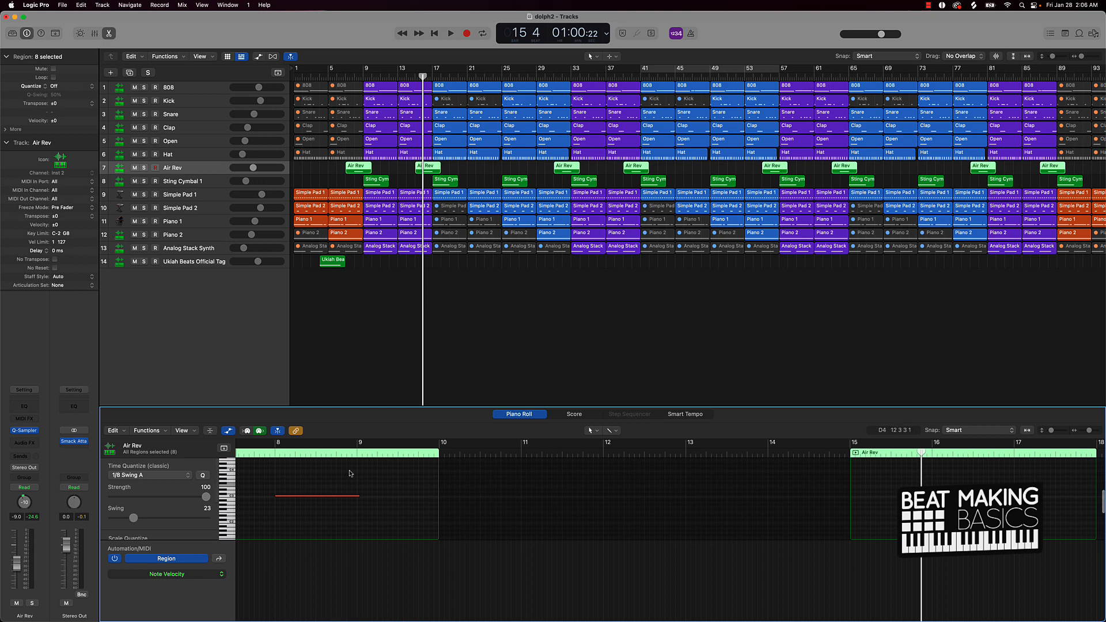
key(super+a)
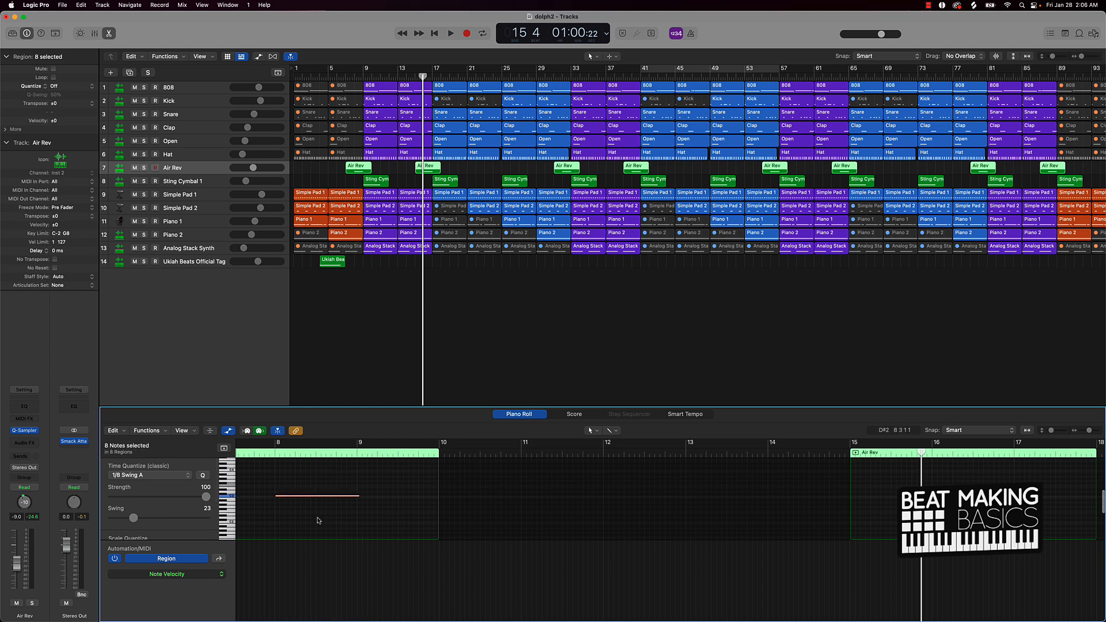
scroll(278, 509, left, 5)
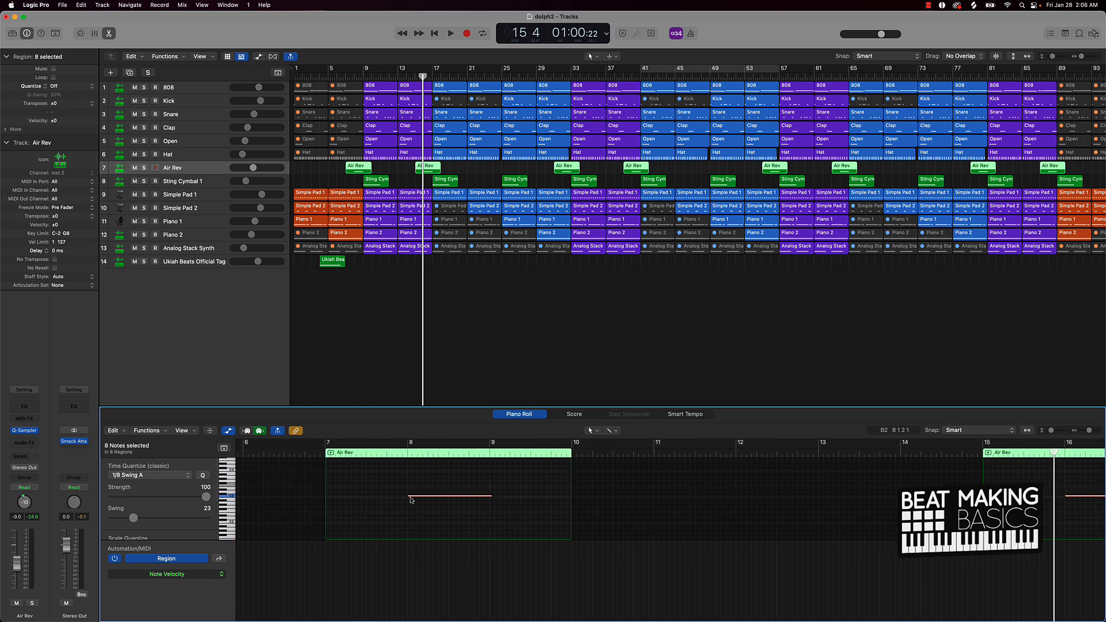
drag(407, 496, 328, 500)
click(461, 516)
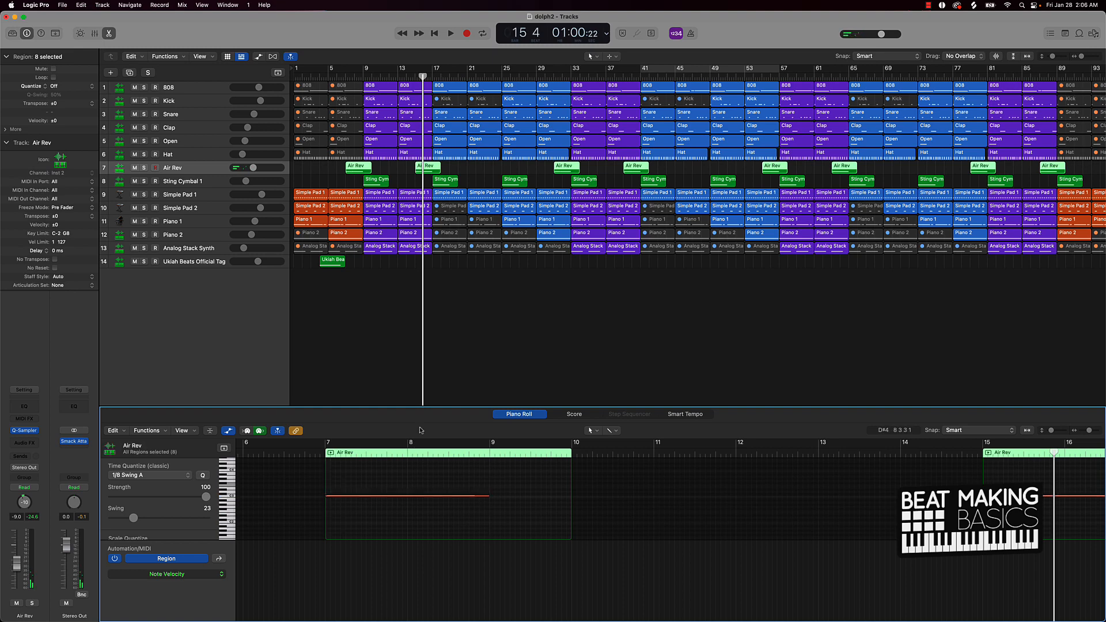
Play the song from the start with Air Rev lowered to -12.6 dB and Sting Cymbal 1 to -16.8 dB, and close the note editor.
click(390, 284)
key(Return)
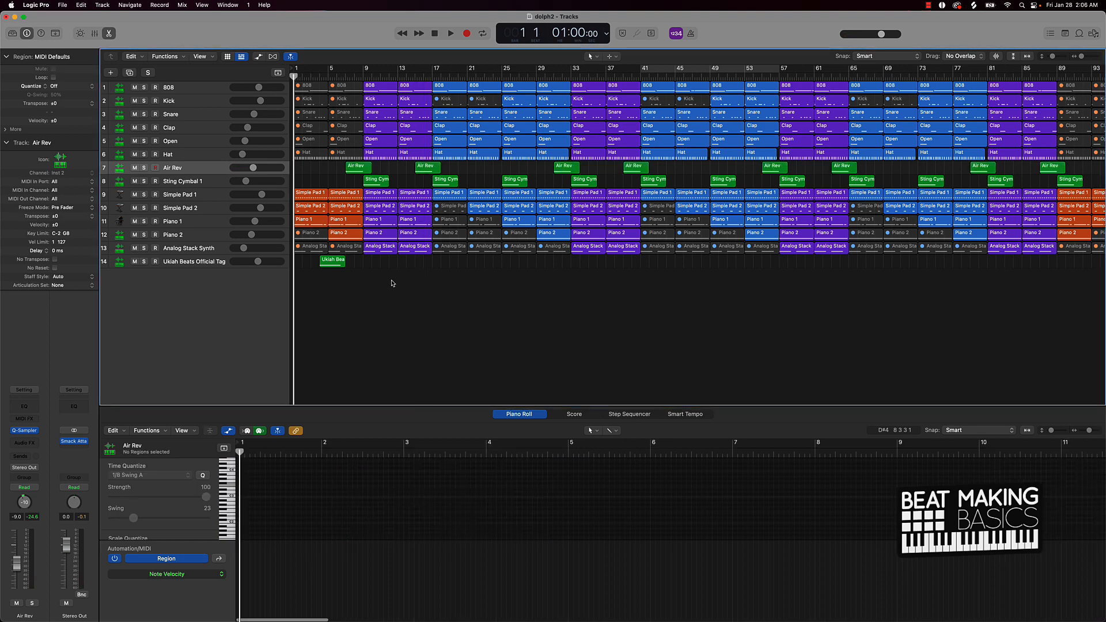
key(space)
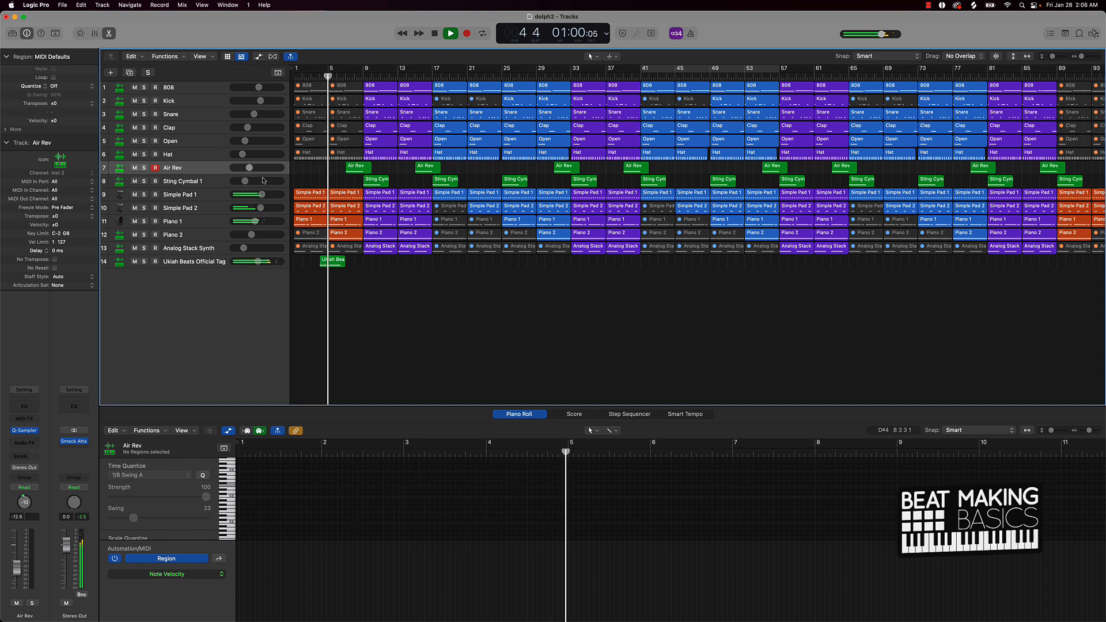
key(e)
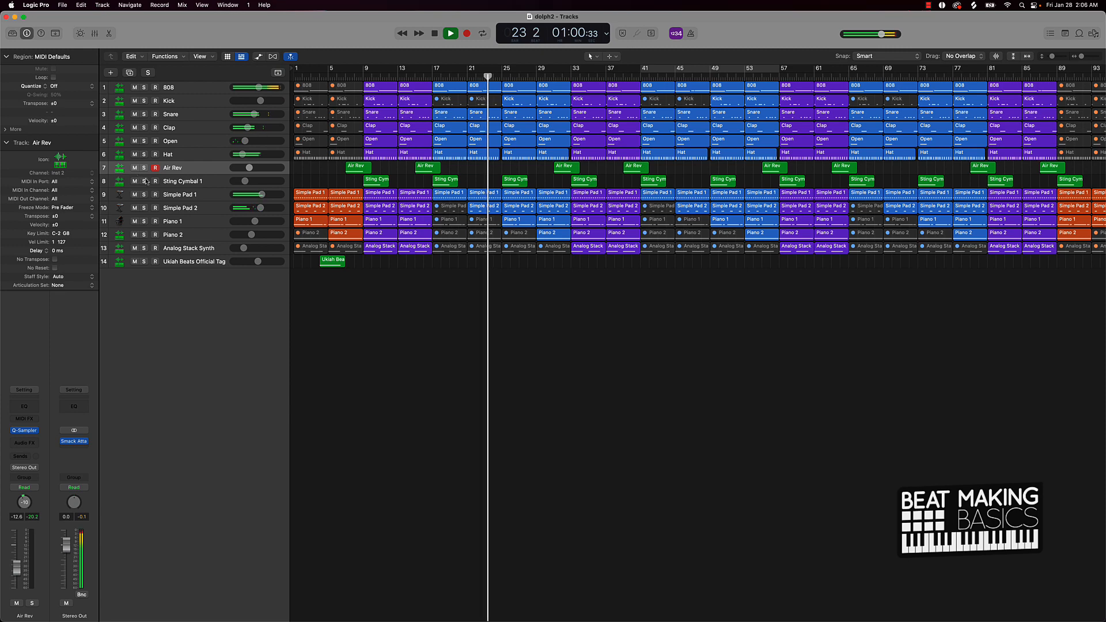
Rename the Sting Cymbal 1 track as Cymbal and name the song's regions after their tracks.
double_click(177, 182)
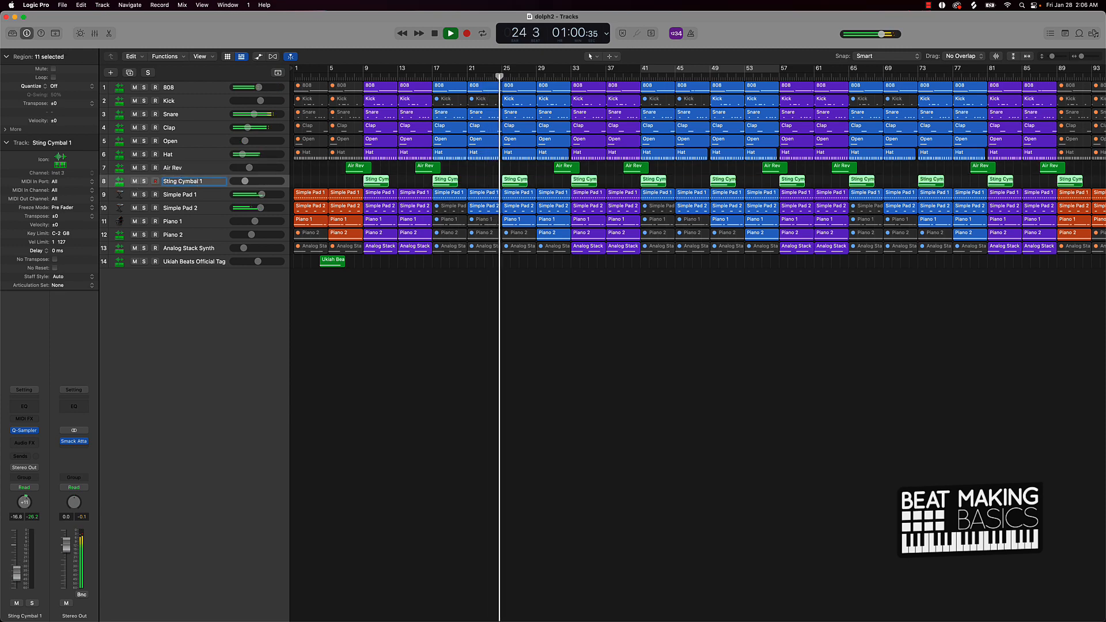
key(BackSpace)
key(BackSpace)
key(BackSpace)
key(BackSpace)
key(BackSpace)
key(BackSpace)
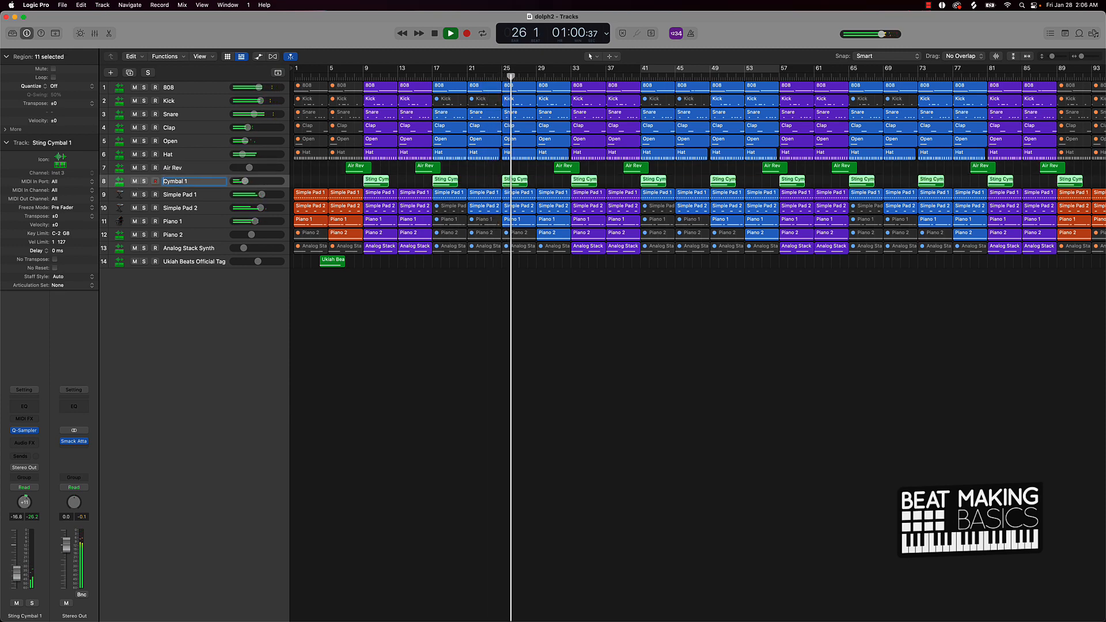
key(BackSpace)
key(BackSpace)
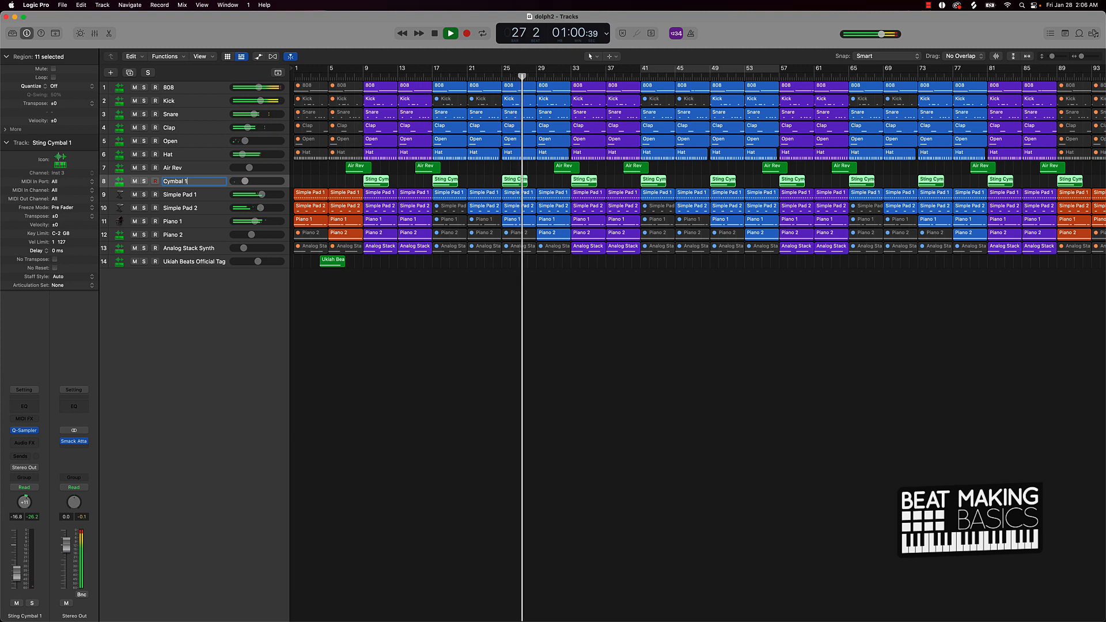
key(Return)
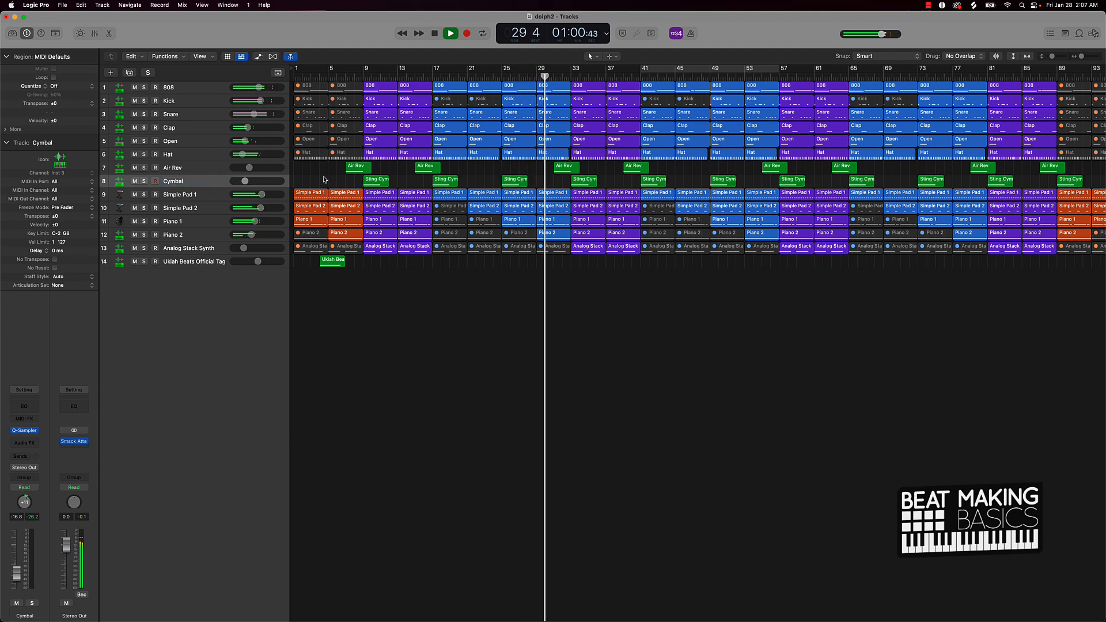
key(super+a)
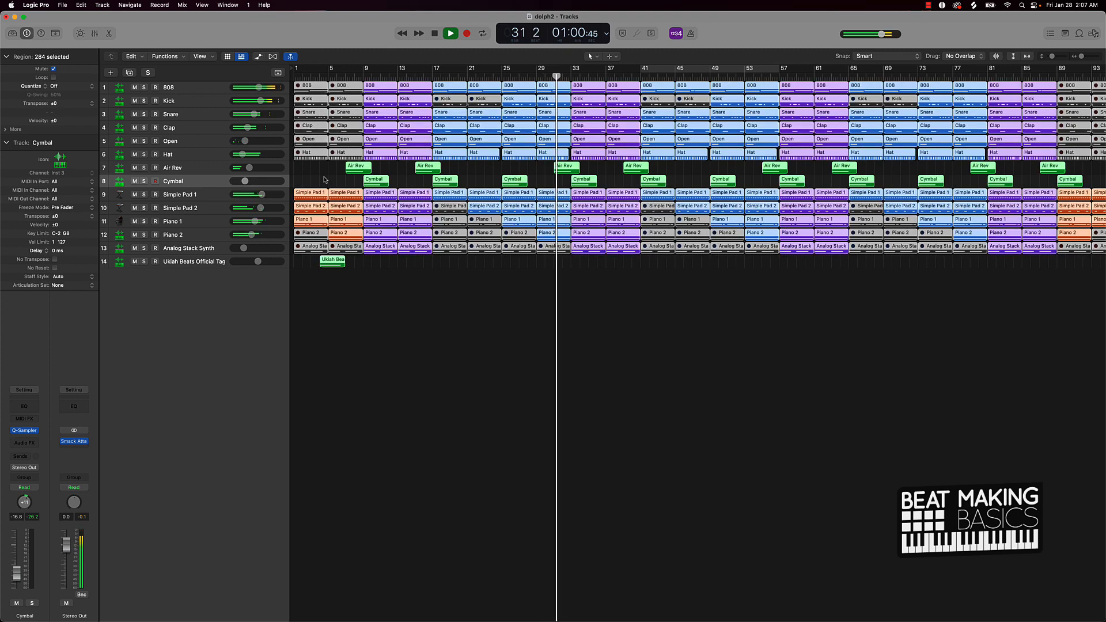
click(324, 179)
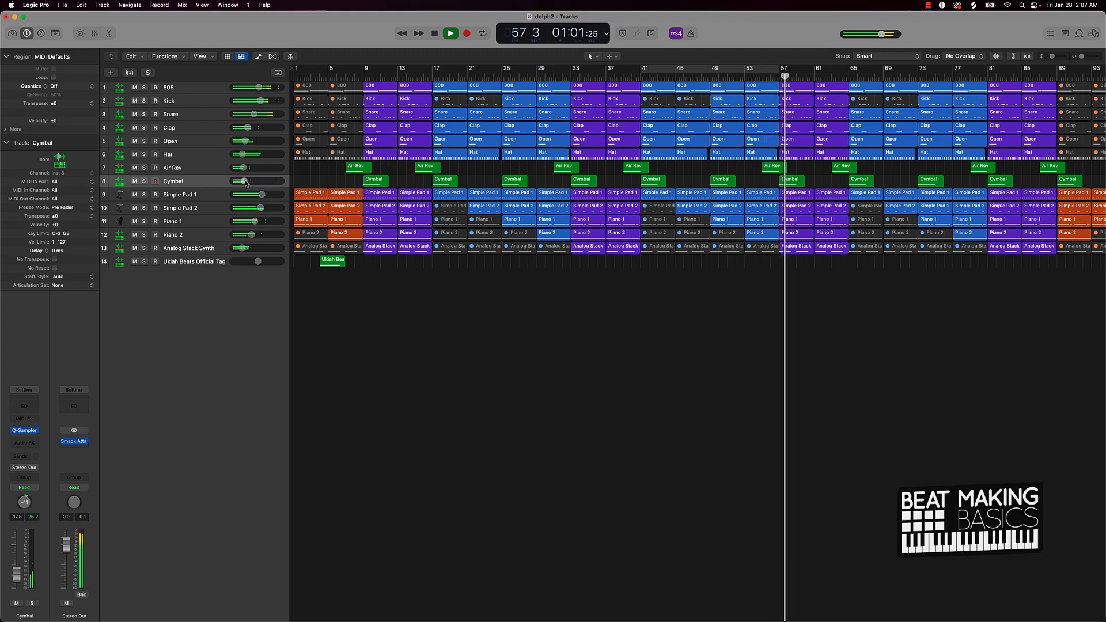
Stop playback and lower the Cymbal track's volume to -19.0 dB.
key(space)
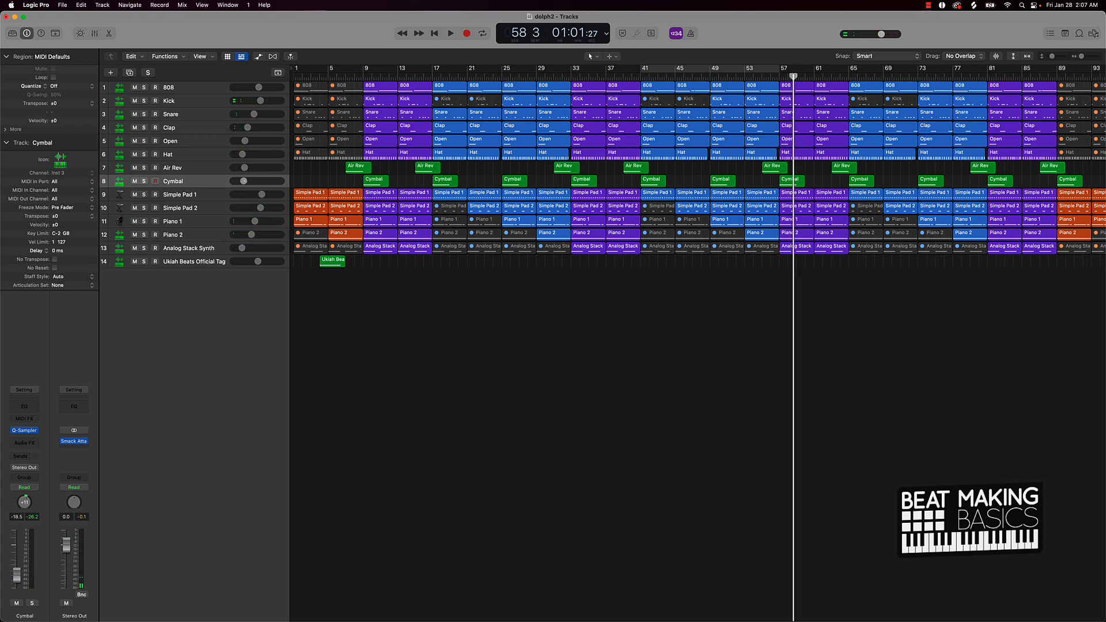
drag(245, 182, 245, 182)
drag(245, 181, 243, 182)
scroll(760, 291, right, 3)
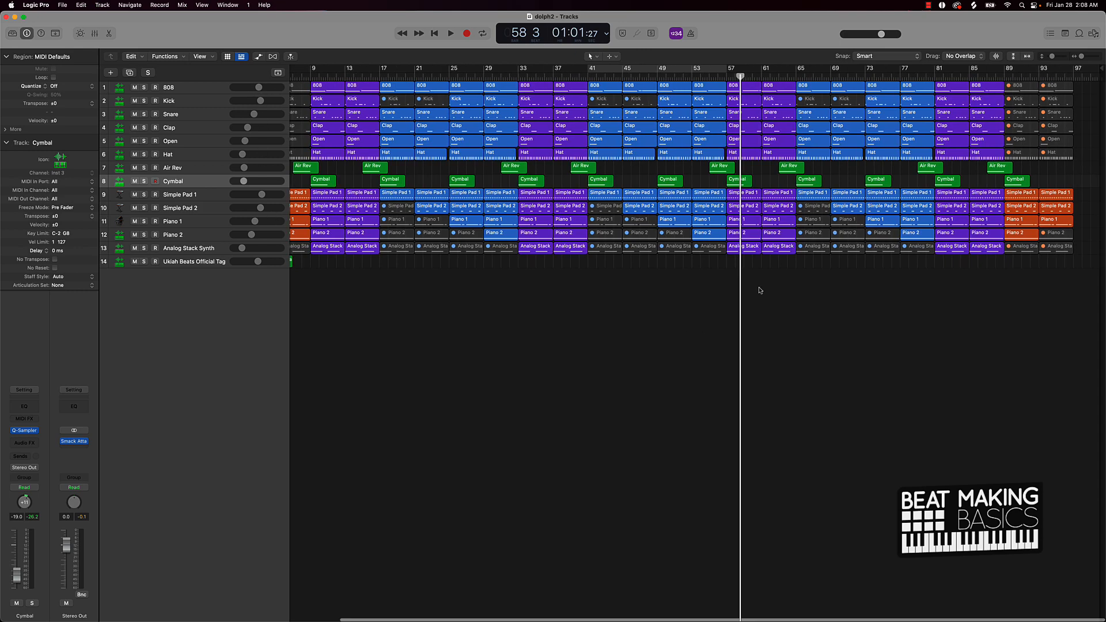
scroll(759, 291, left, 1)
ctrl+alt+click(759, 288)
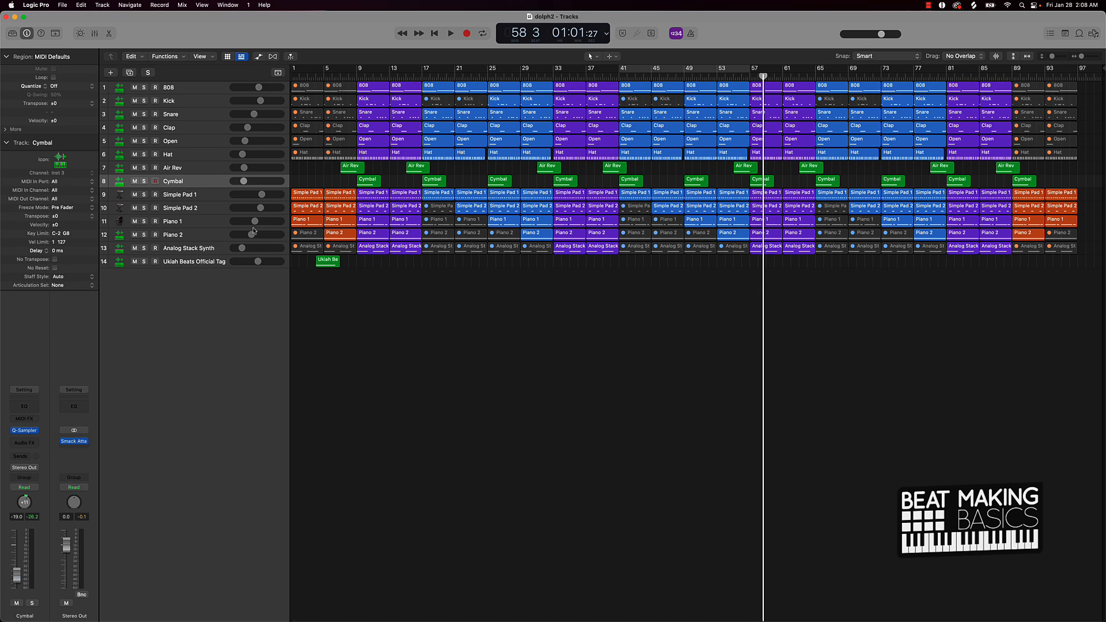
scroll(253, 229, up, 4)
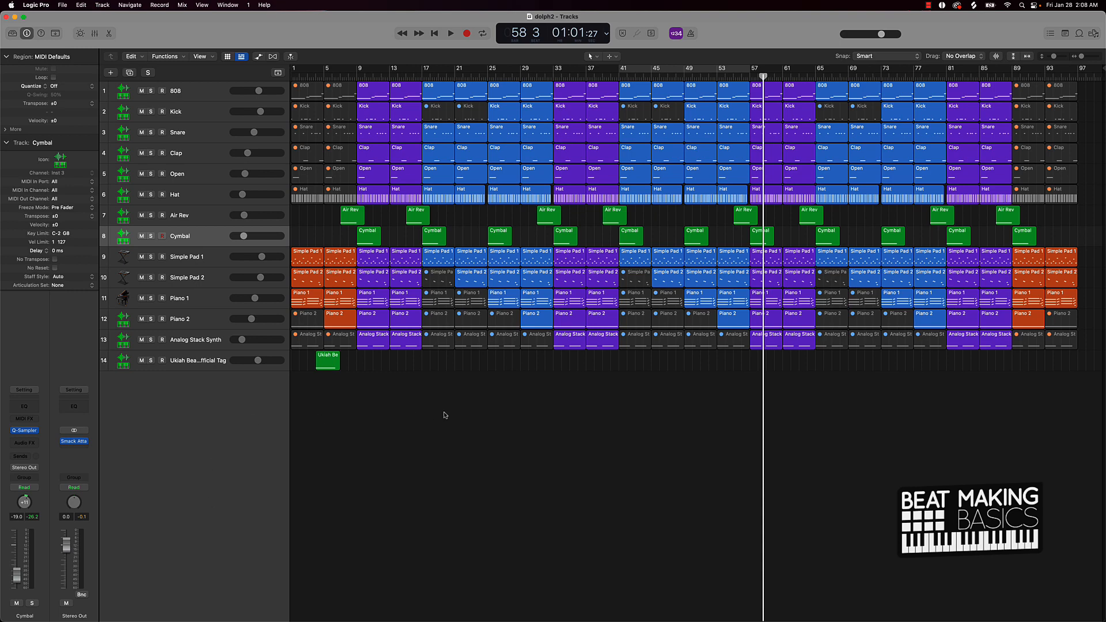
scroll(455, 414, down, 1)
scroll(402, 398, down, 4)
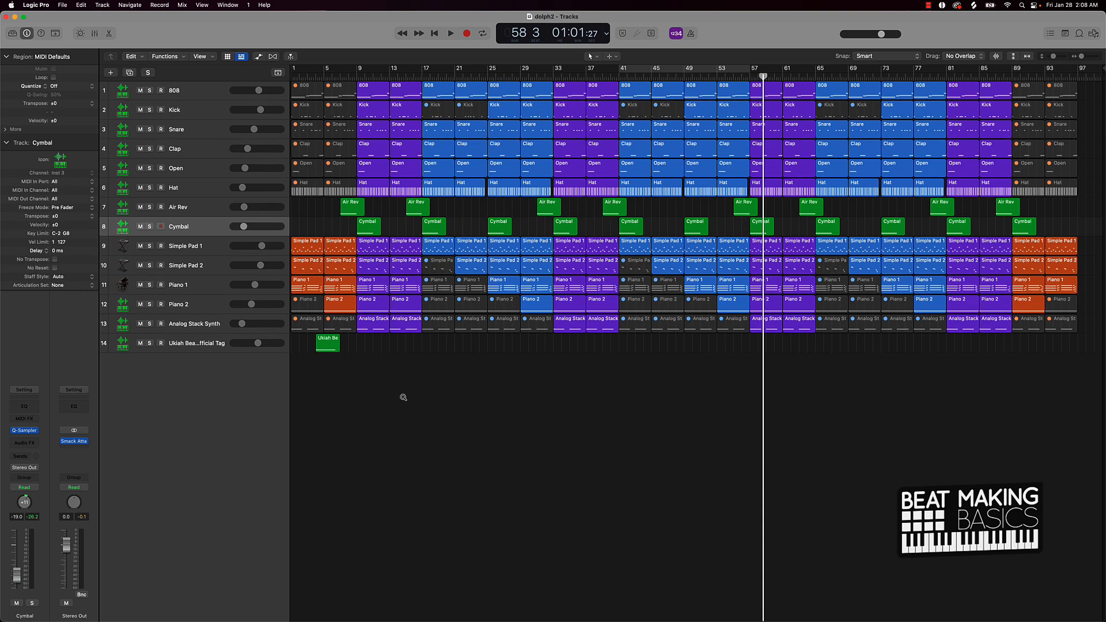